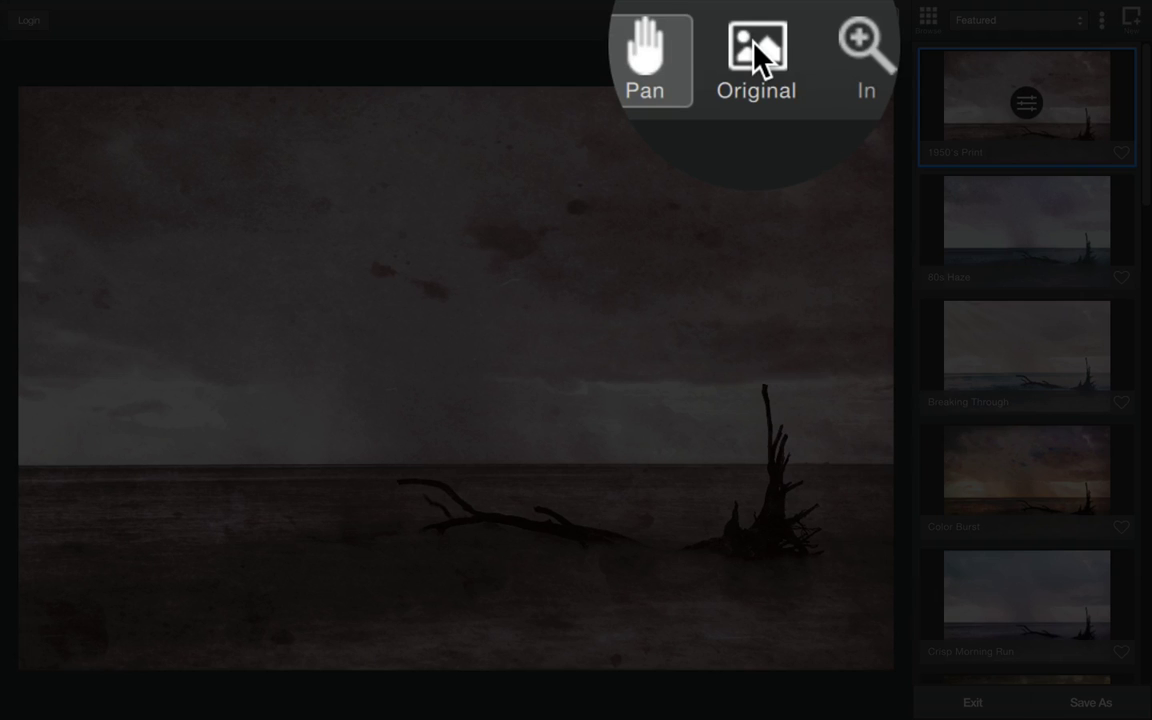
Compare the textured seashore photo with its original, then bring up the effect category list.
click(757, 60)
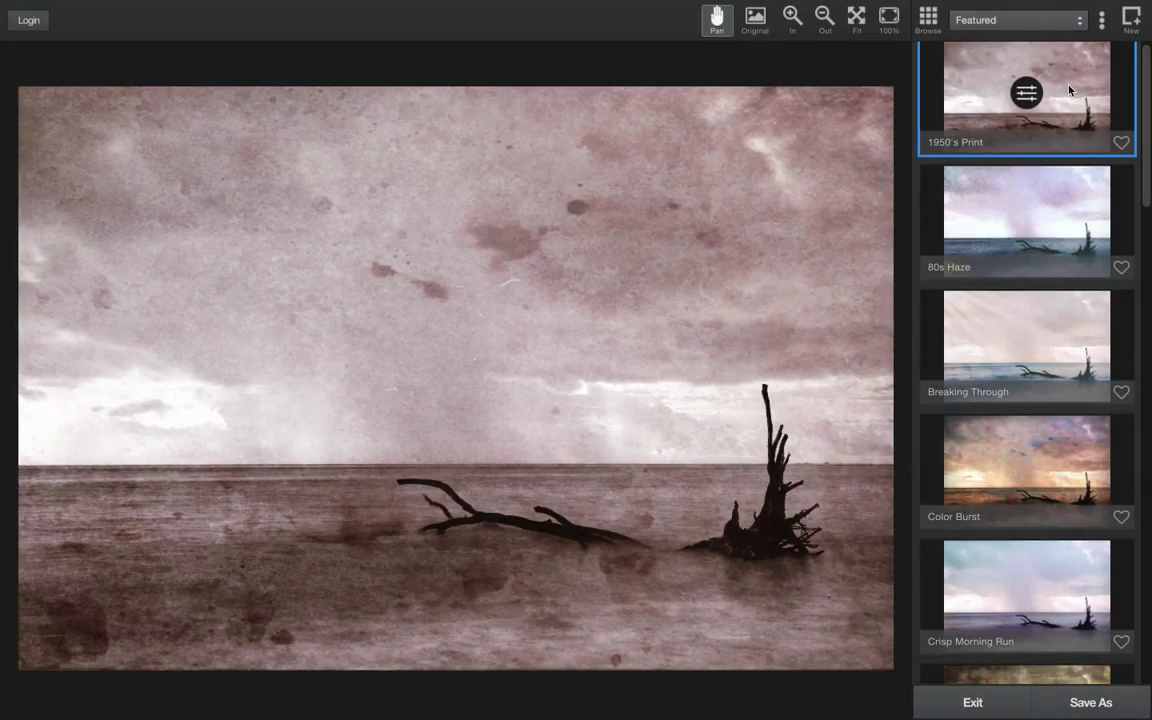
scroll(1068, 90, down, 10)
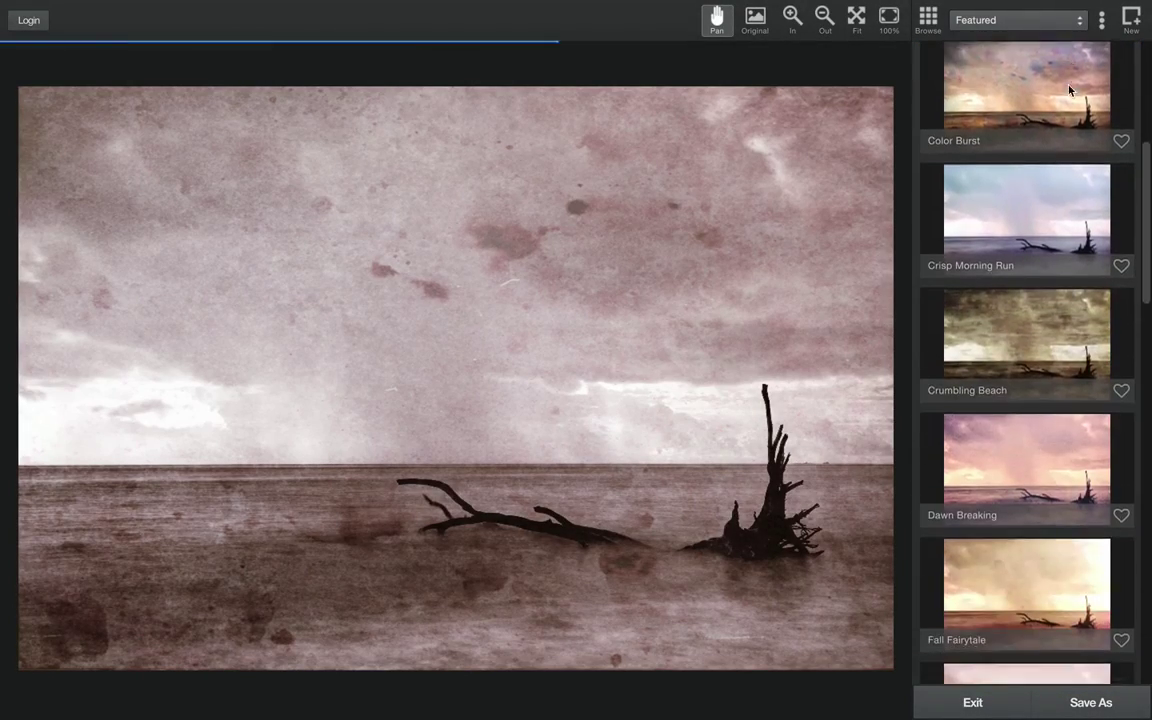
click(1080, 22)
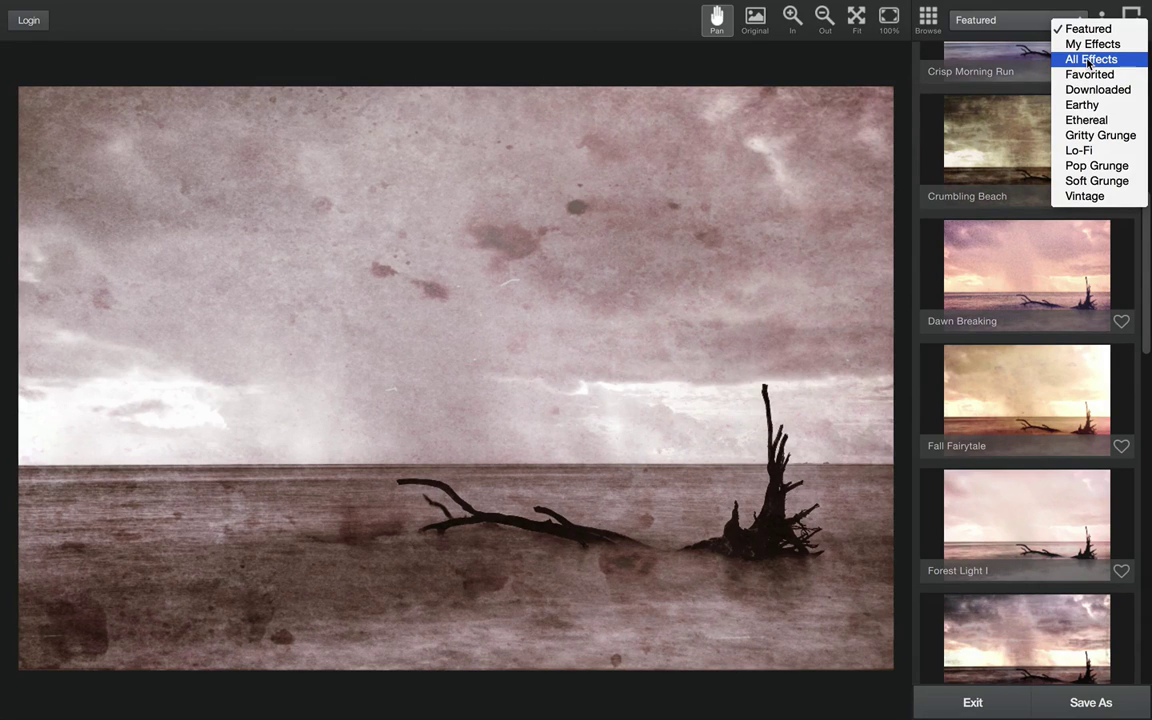
Switch the preset list to All Effects and scroll down to the Glowing Bright preset.
click(1090, 60)
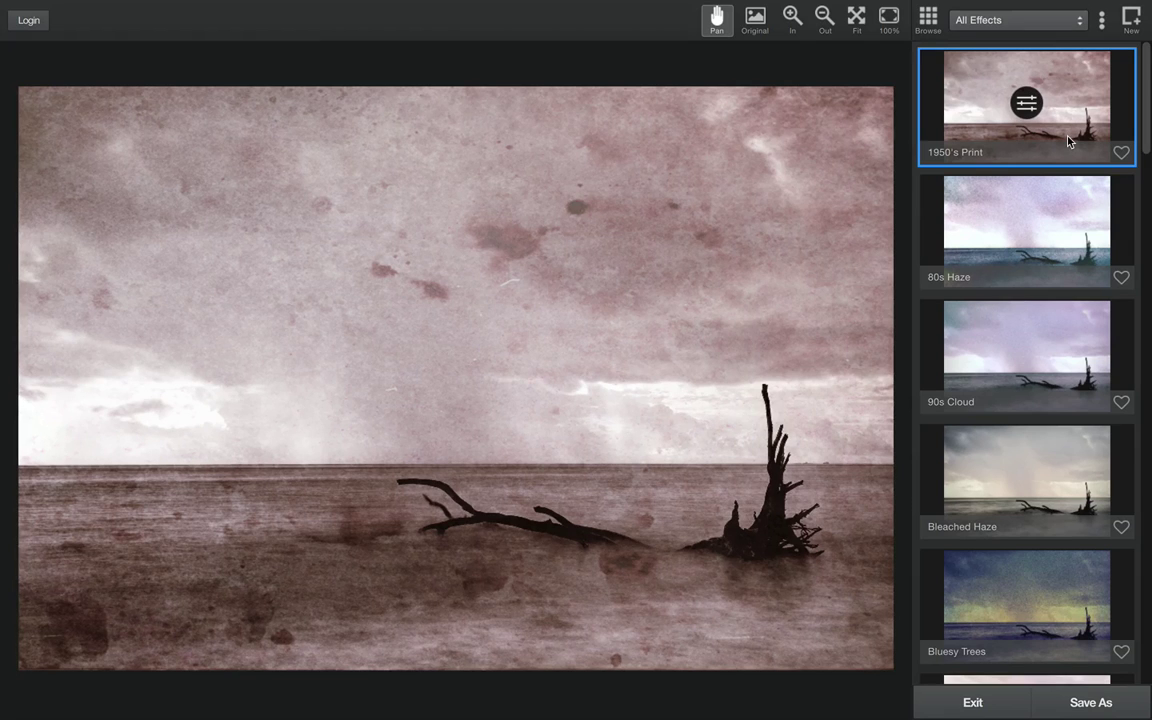
scroll(1070, 140, down, 5)
scroll(1078, 135, down, 4)
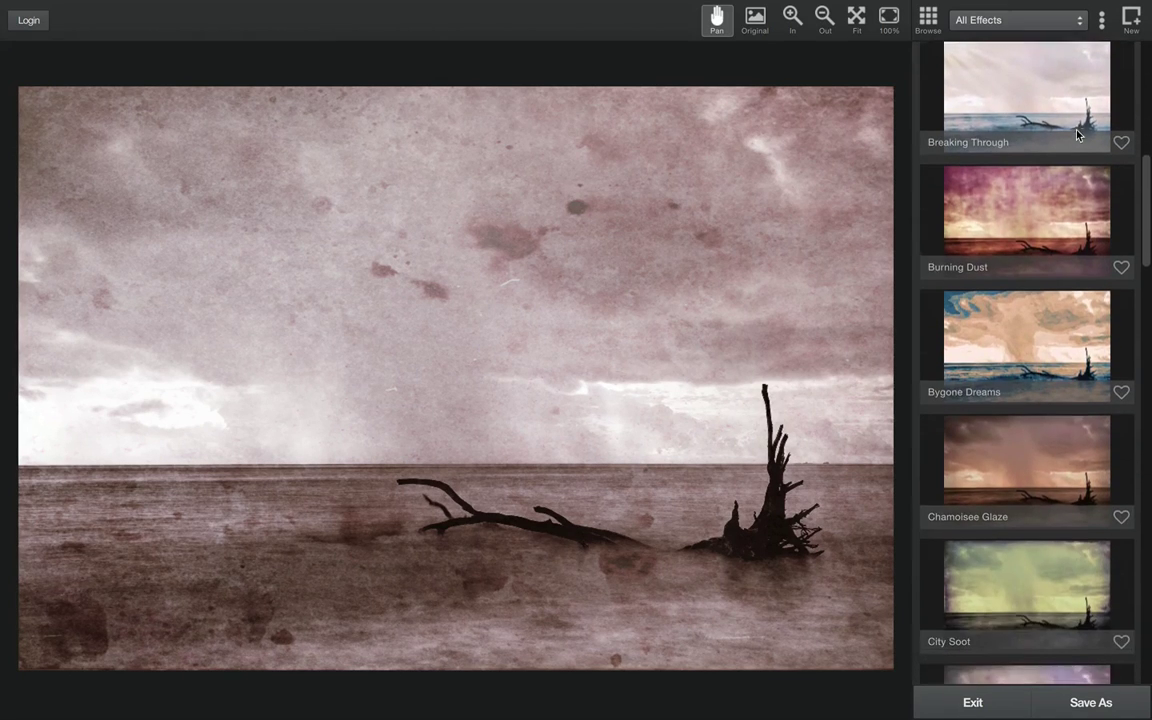
scroll(1078, 135, down, 3)
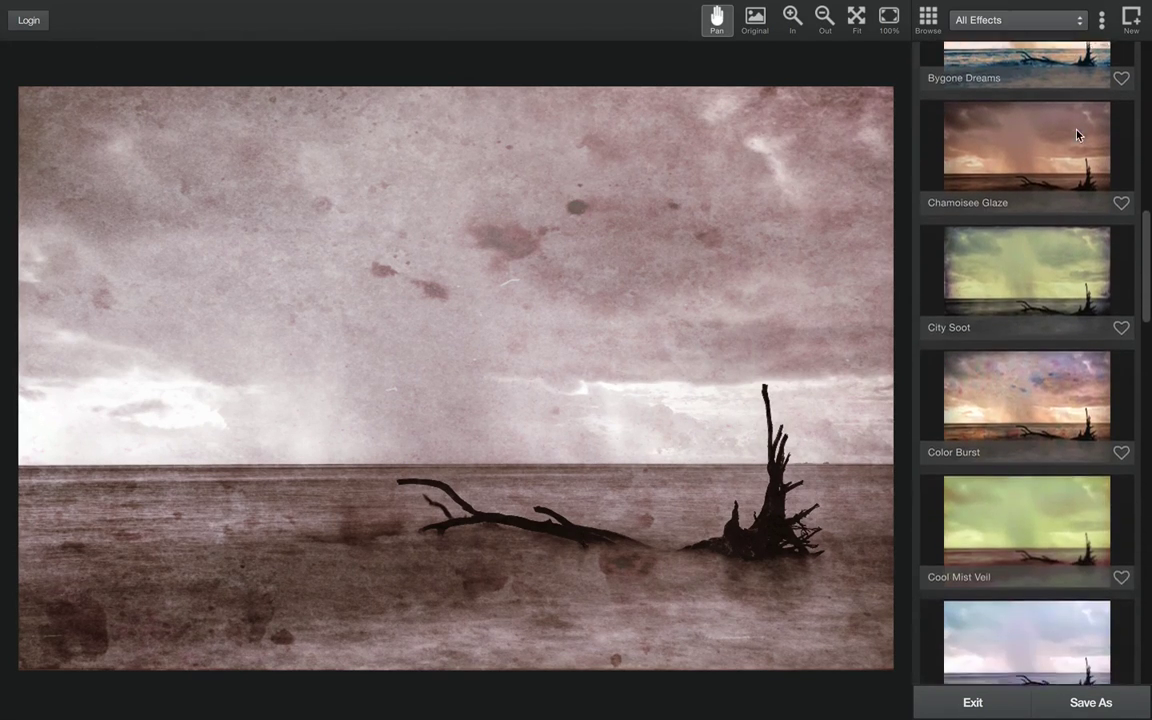
scroll(1078, 135, down, 2)
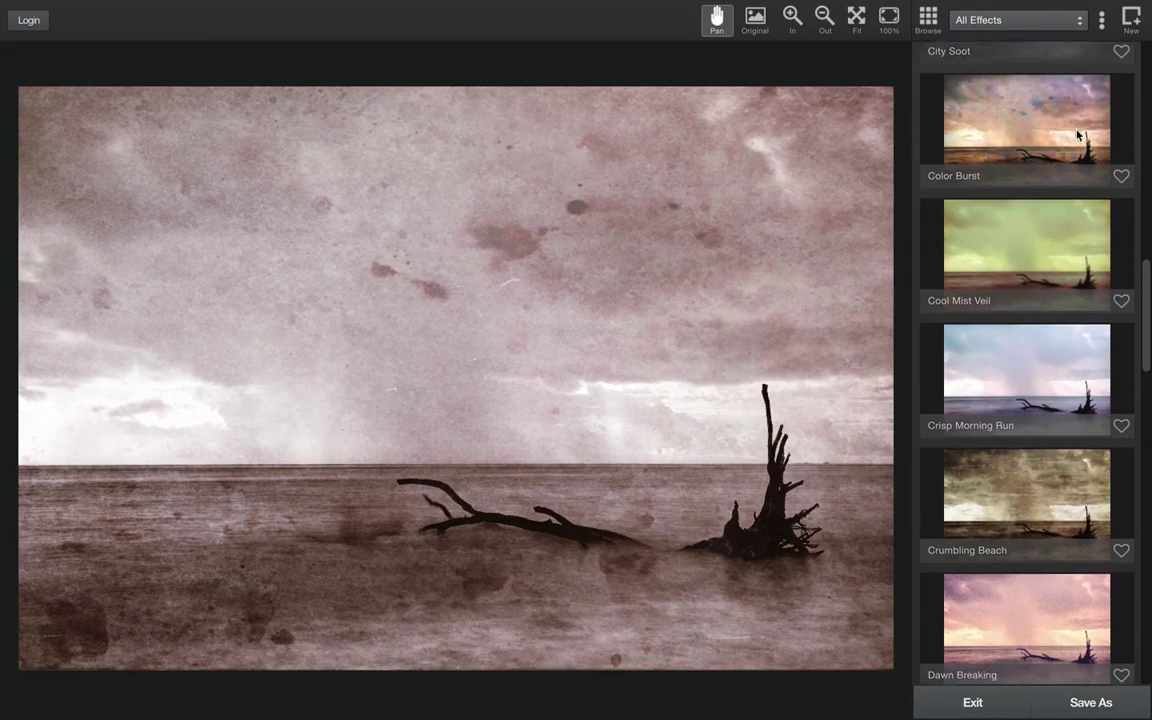
scroll(1078, 135, down, 3)
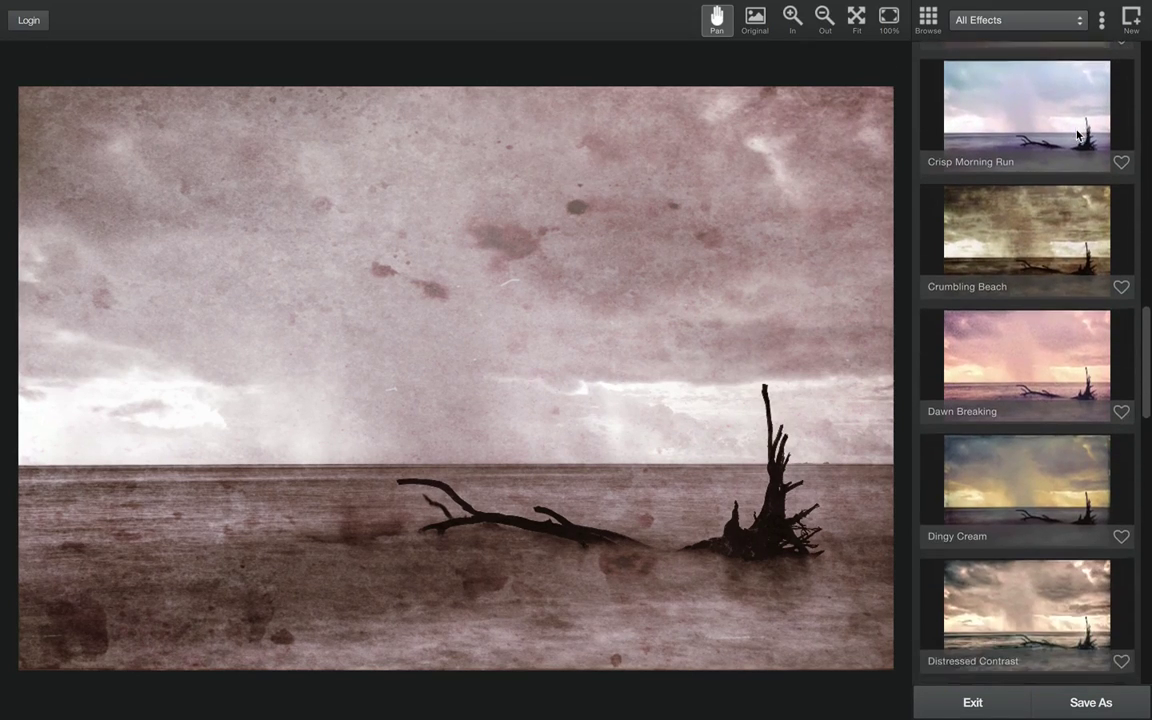
scroll(1078, 135, down, 3)
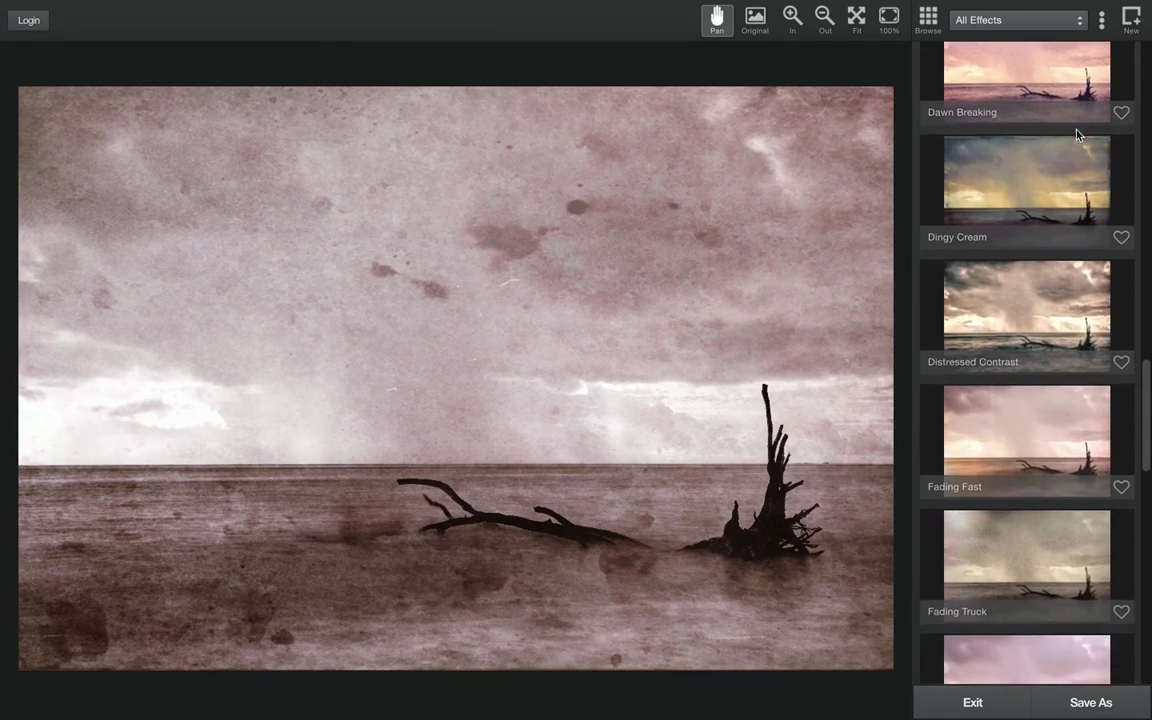
scroll(1078, 135, down, 4)
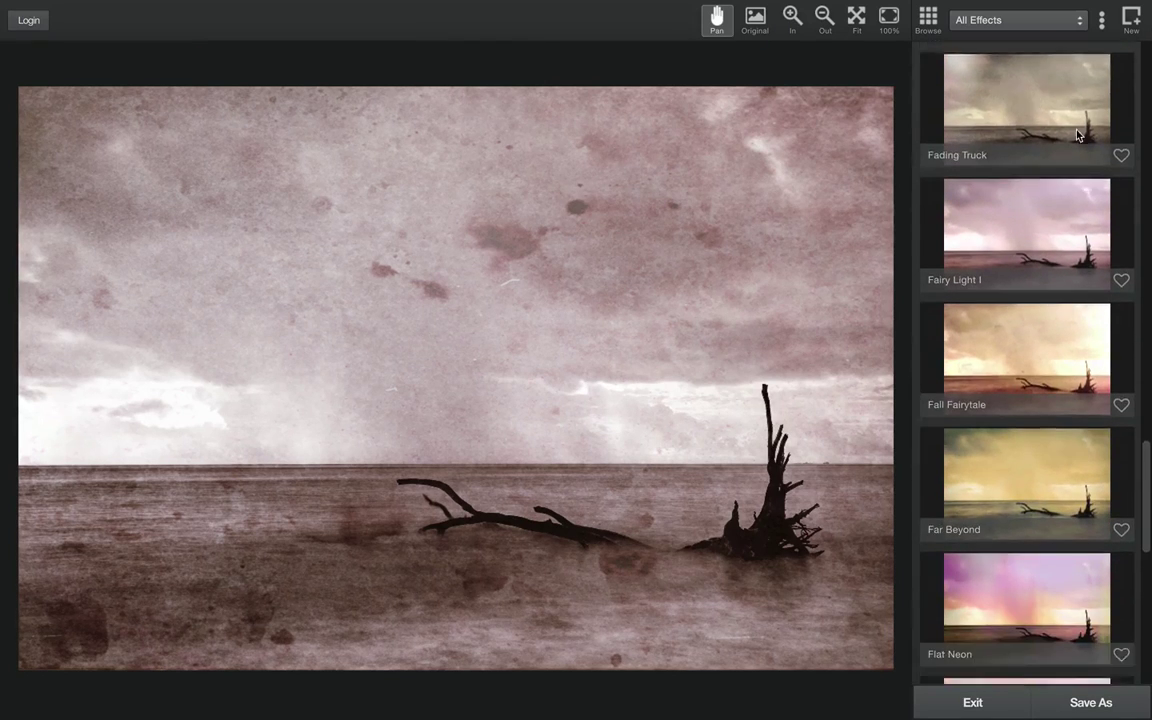
scroll(1078, 135, down, 2)
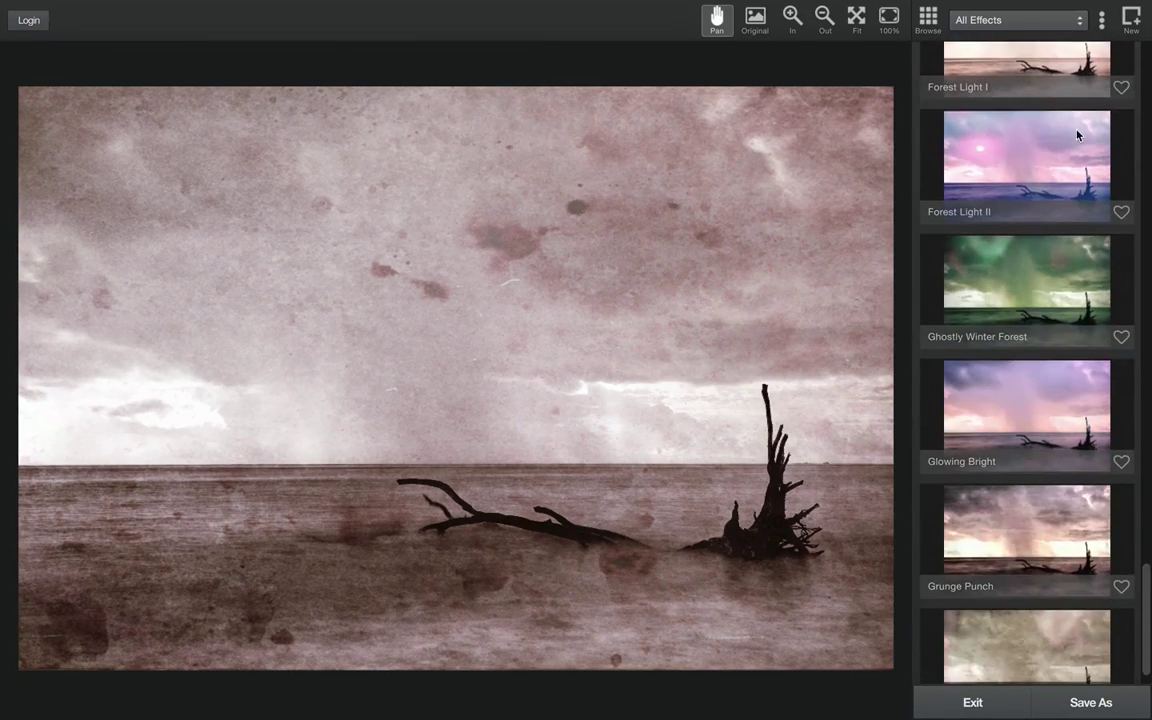
scroll(1078, 135, down, 2)
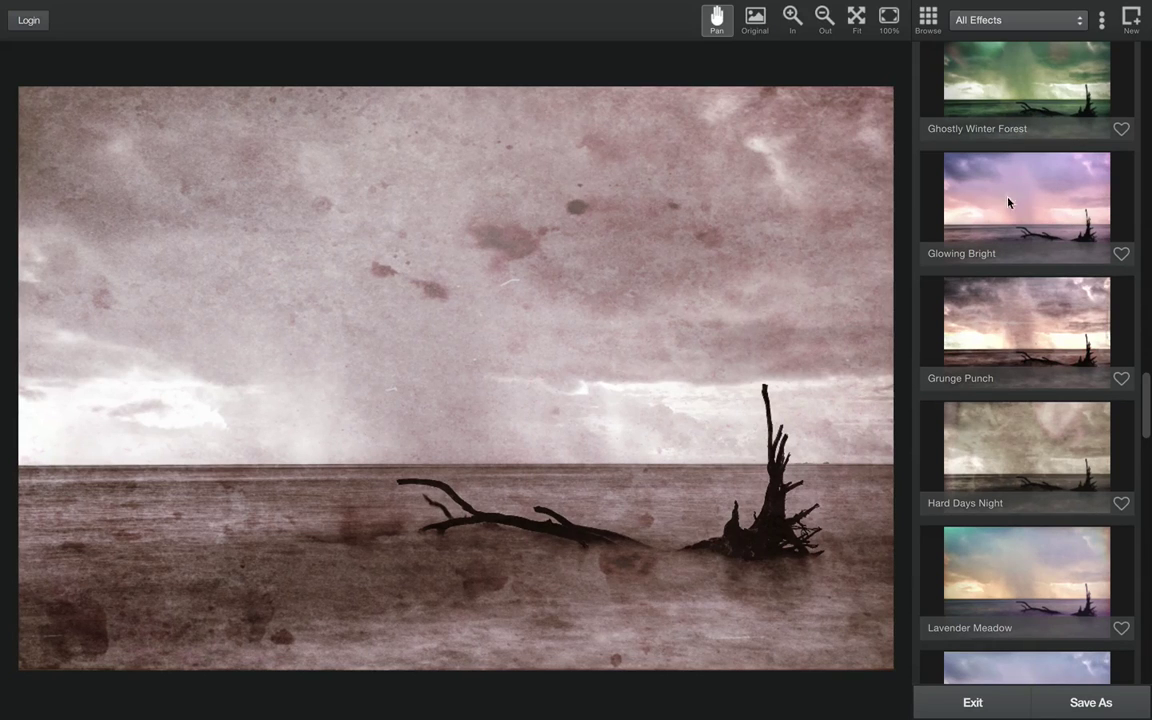
Apply the Glowing Bright preset and open its adjustment layers for editing.
click(1036, 206)
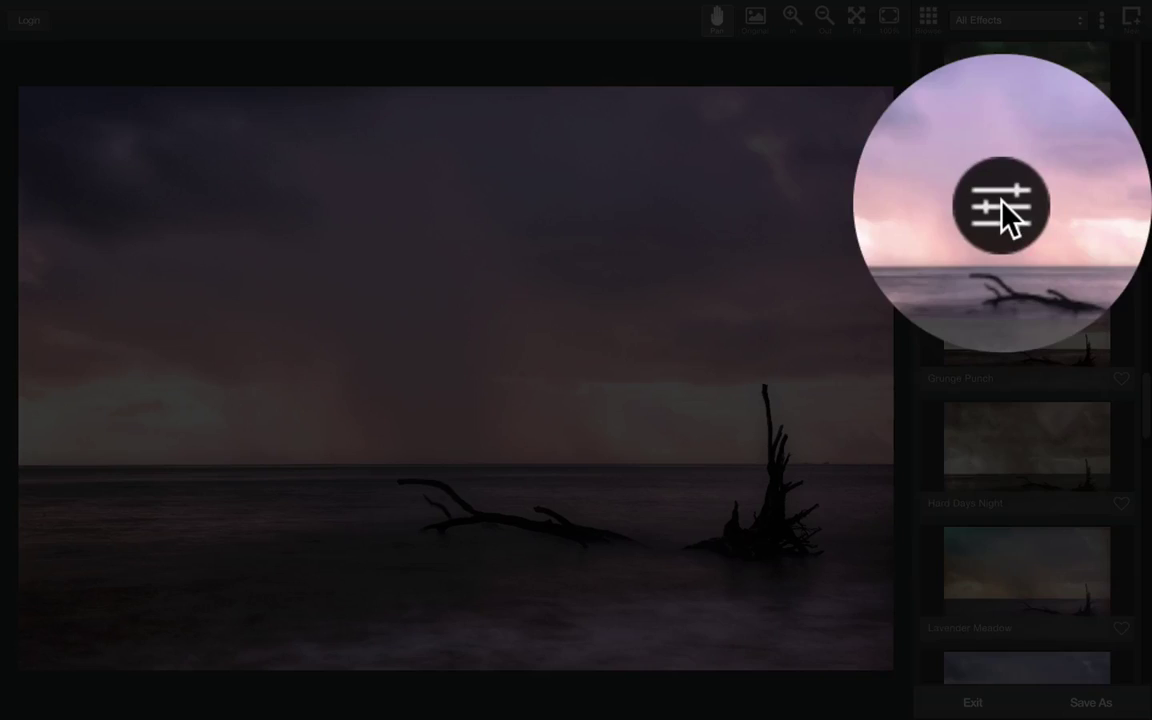
click(1027, 205)
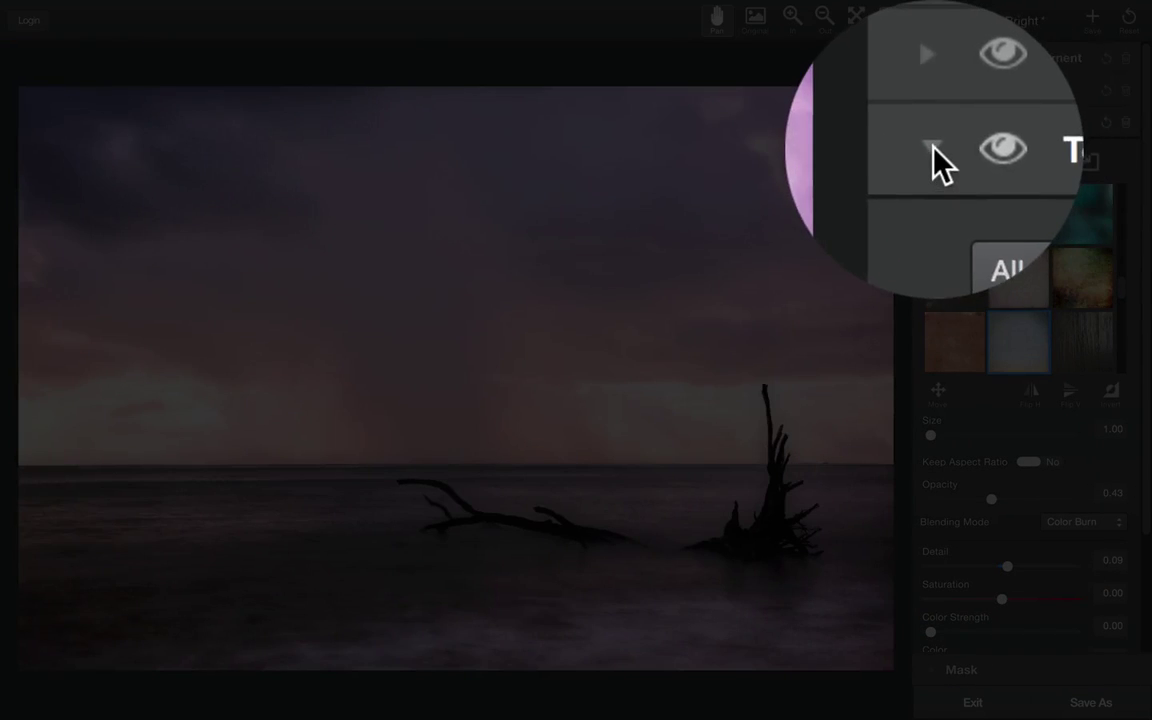
click(931, 160)
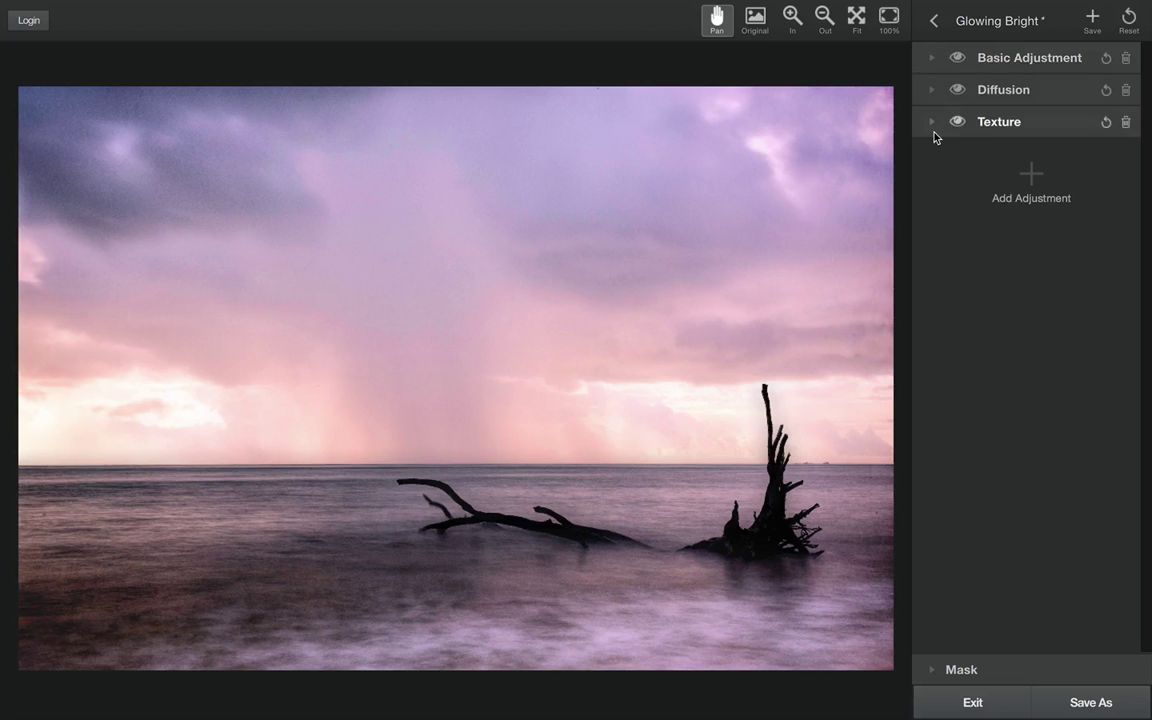
Replace the Texture layer's overlay with the tan texture tile.
click(930, 122)
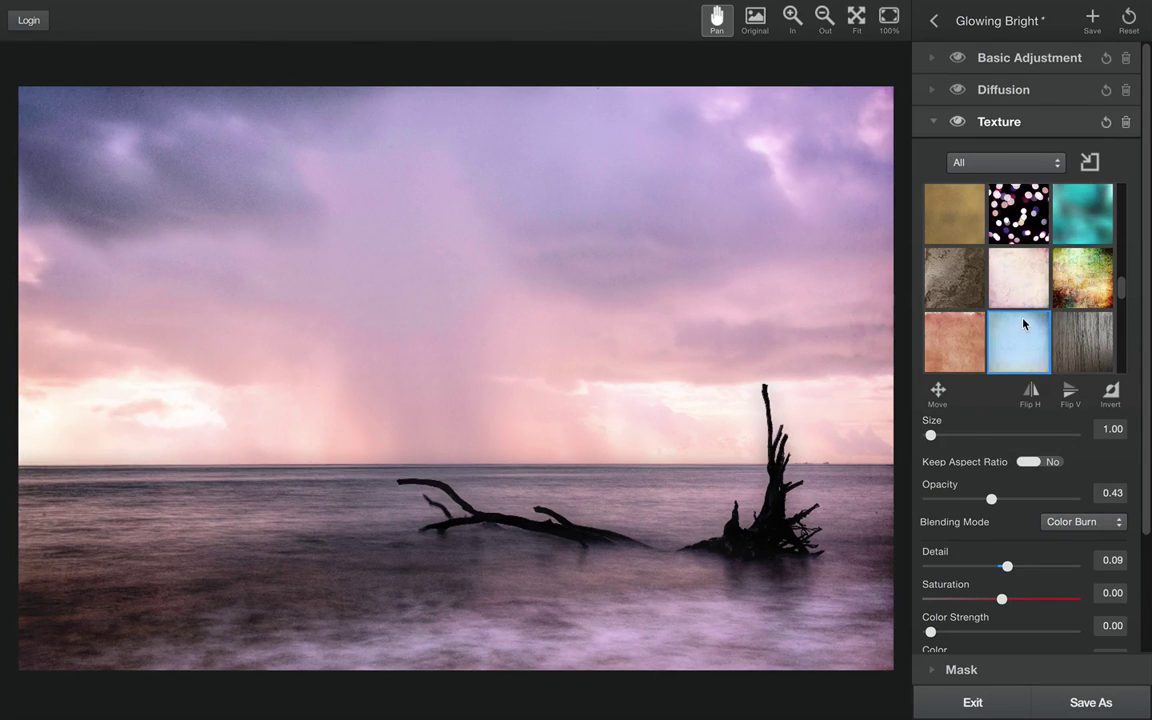
scroll(1021, 324, down, 3)
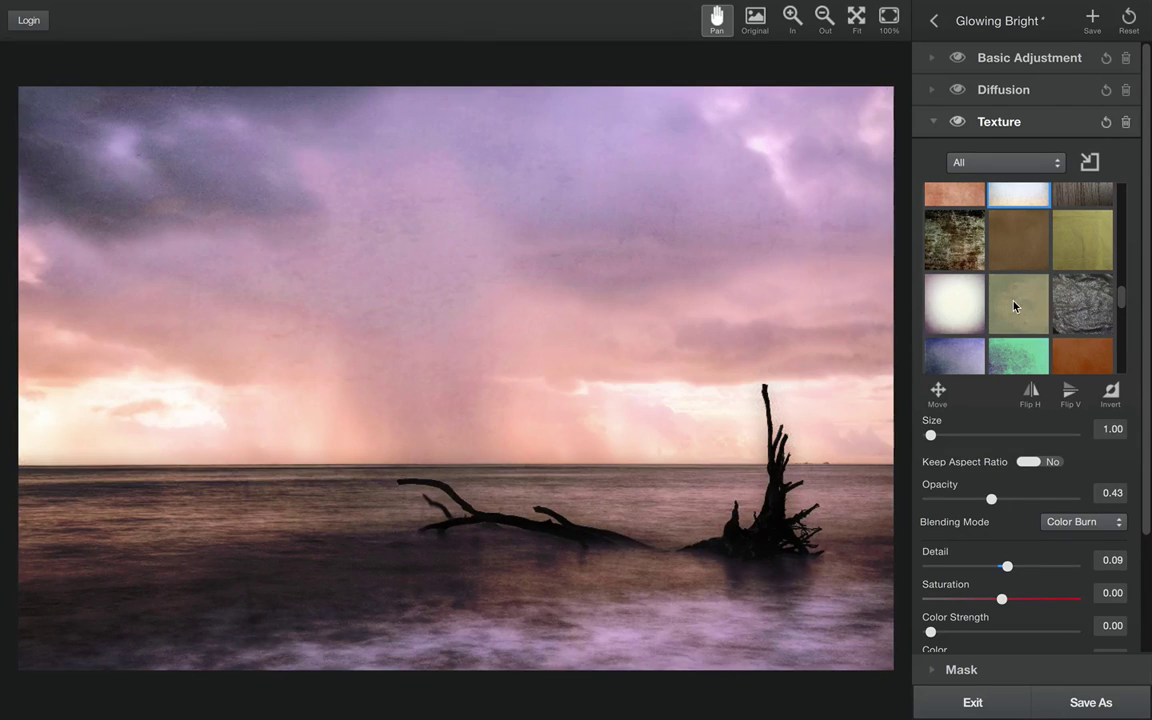
click(1016, 302)
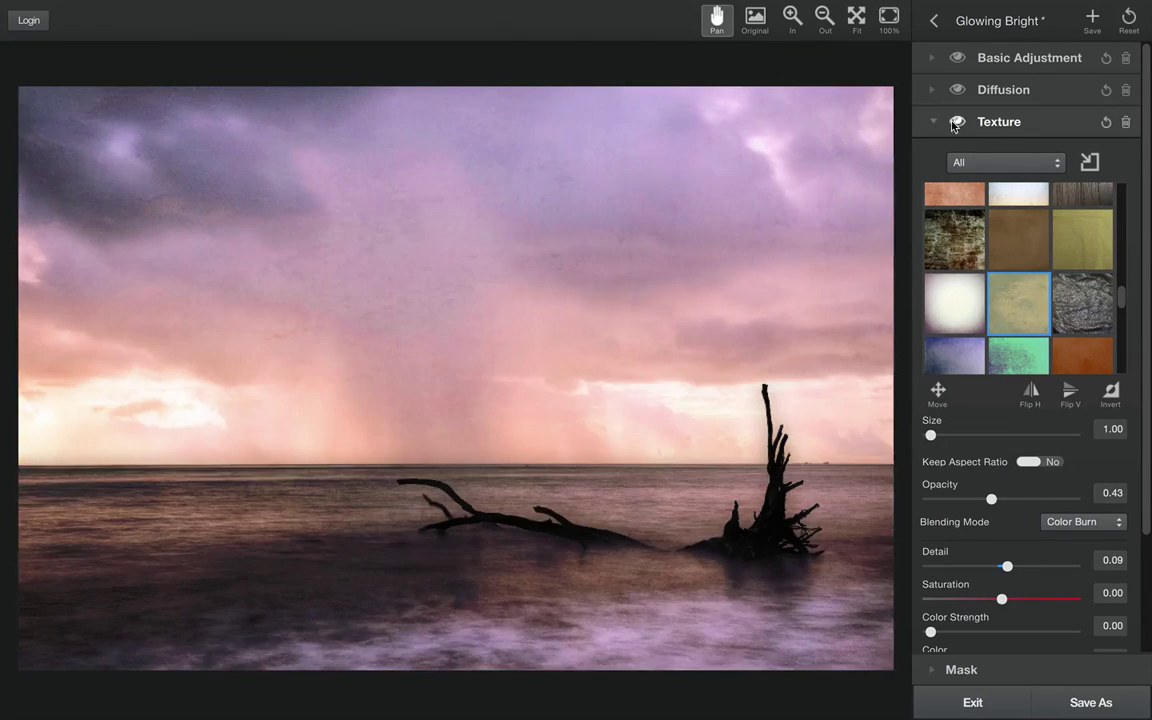
click(933, 91)
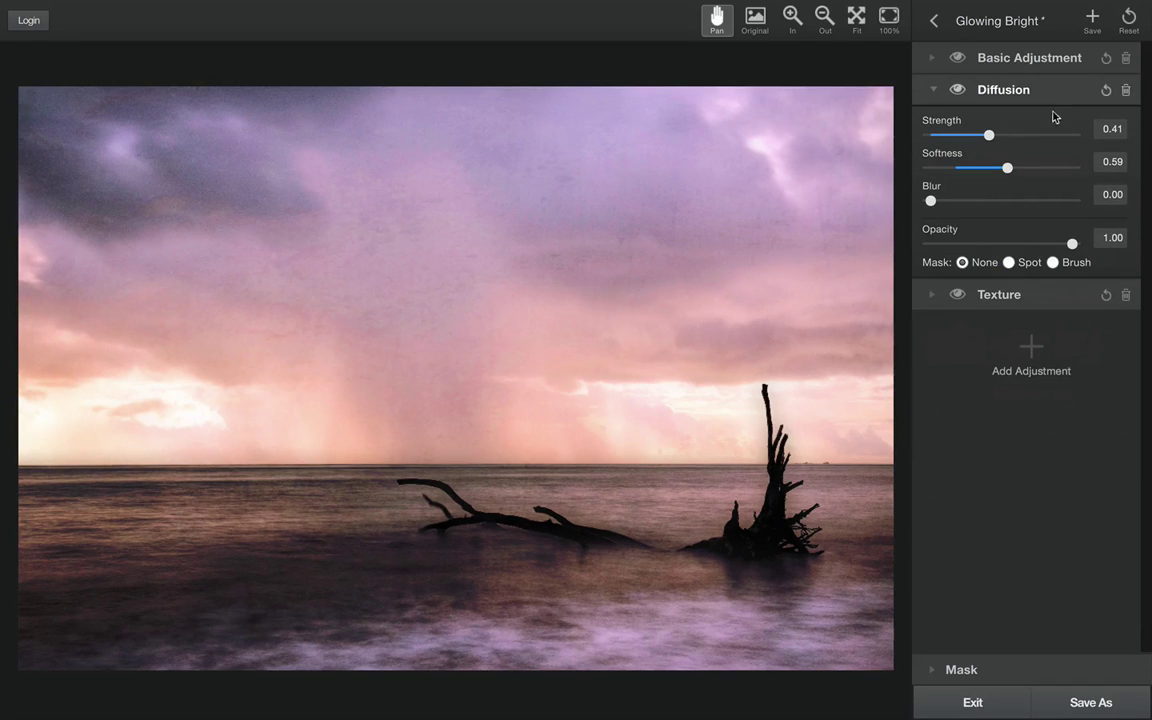
Review the Basic Adjustment, Diffusion and Texture layer settings, leaving every panel collapsed.
click(931, 59)
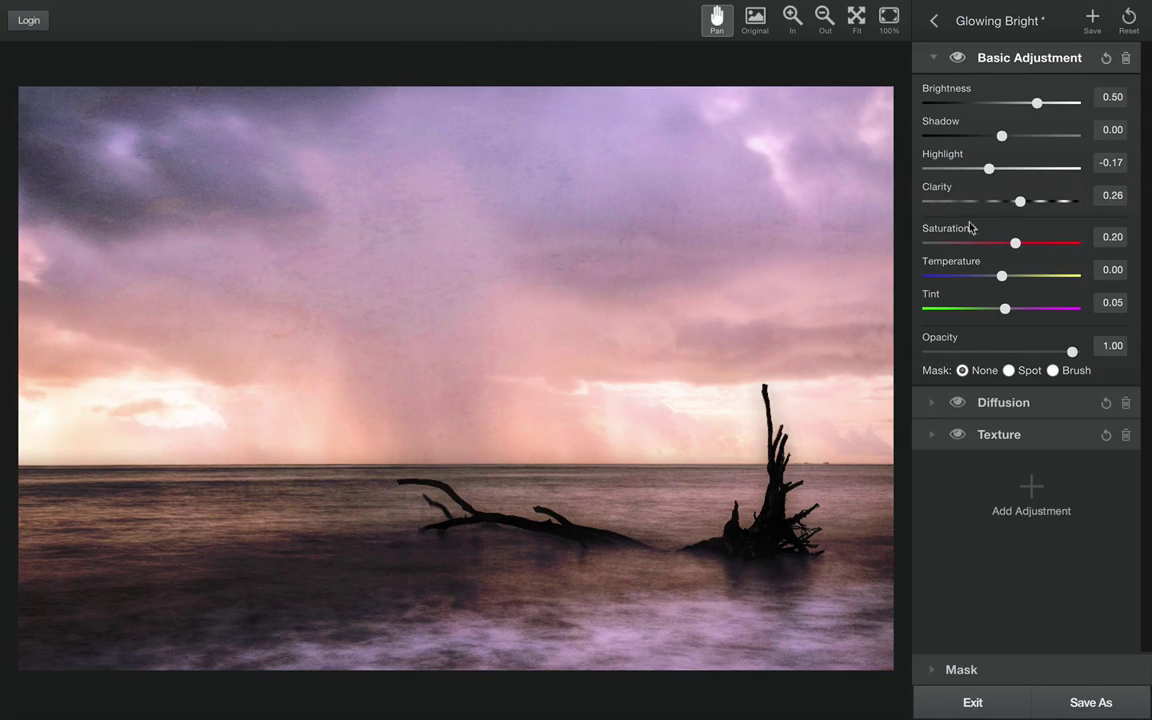
click(933, 59)
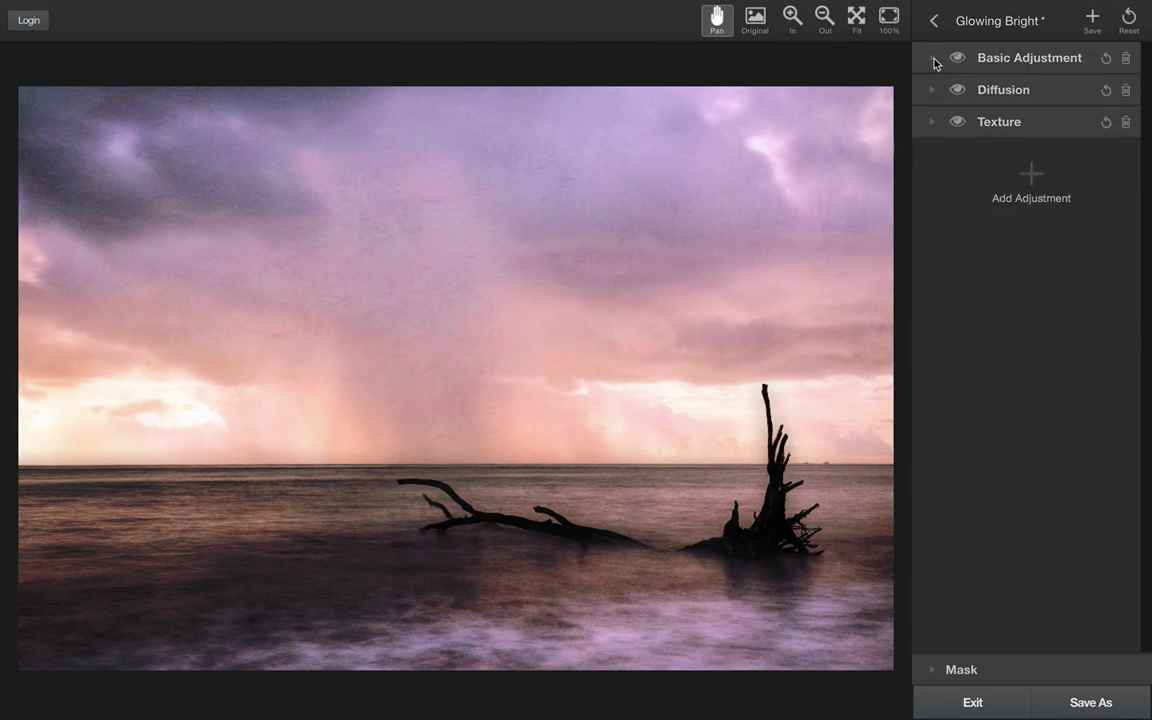
click(933, 91)
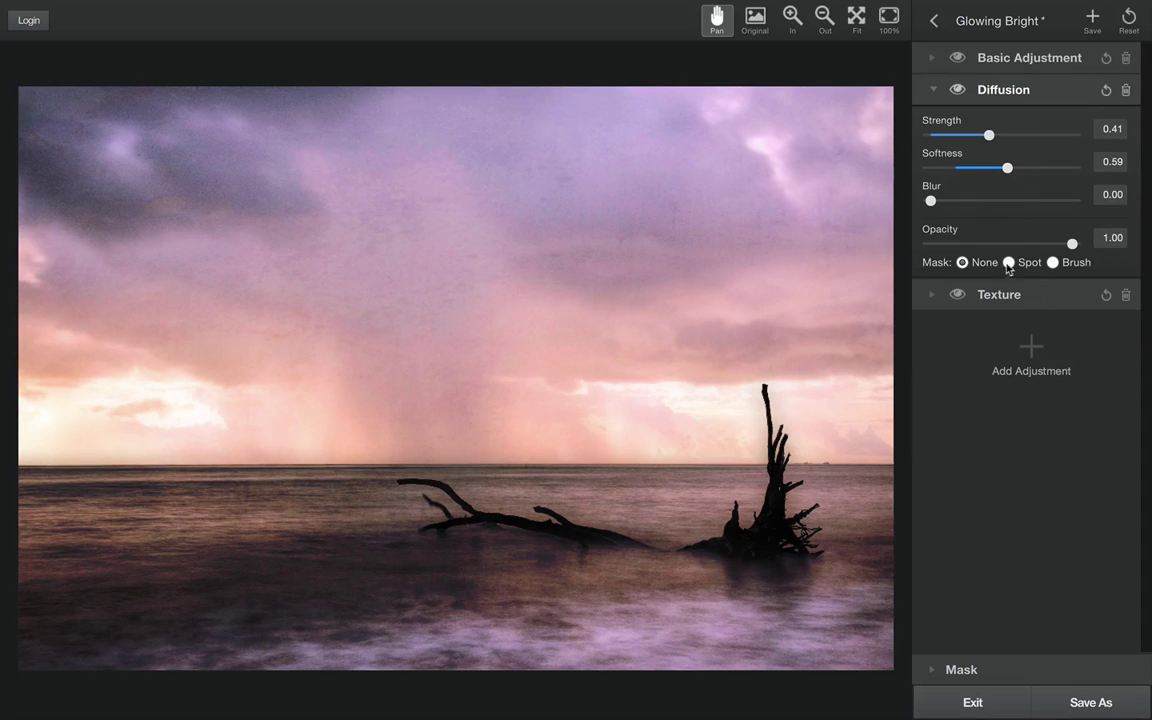
click(934, 91)
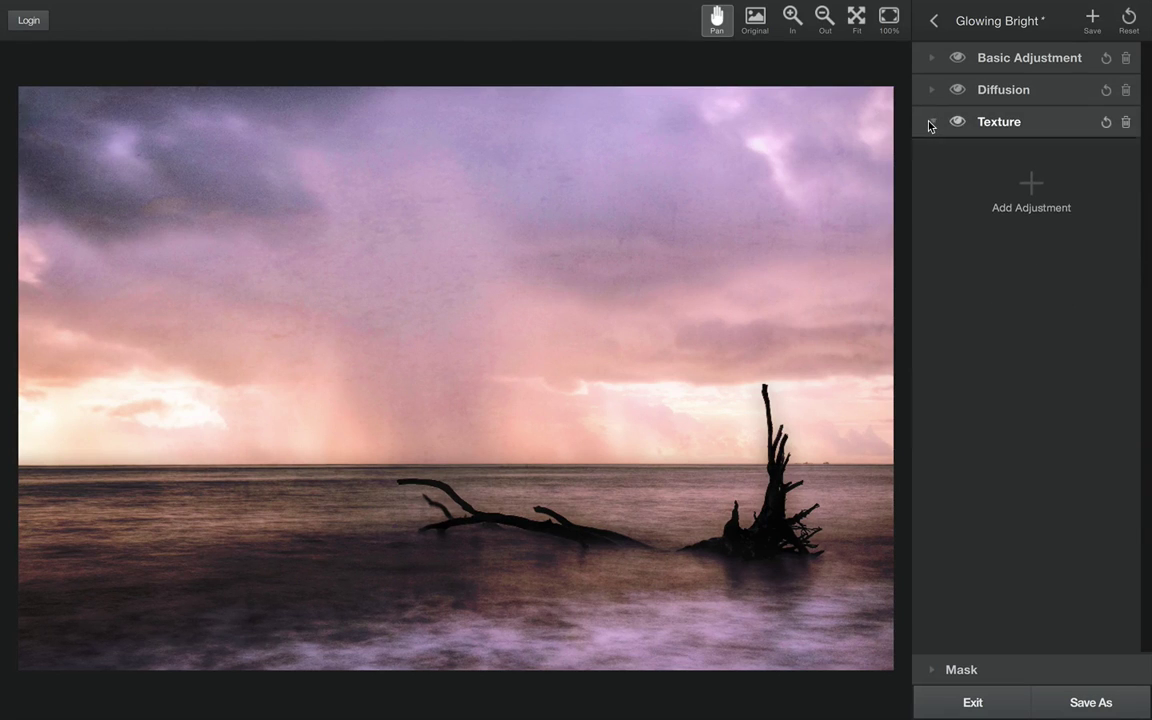
click(932, 121)
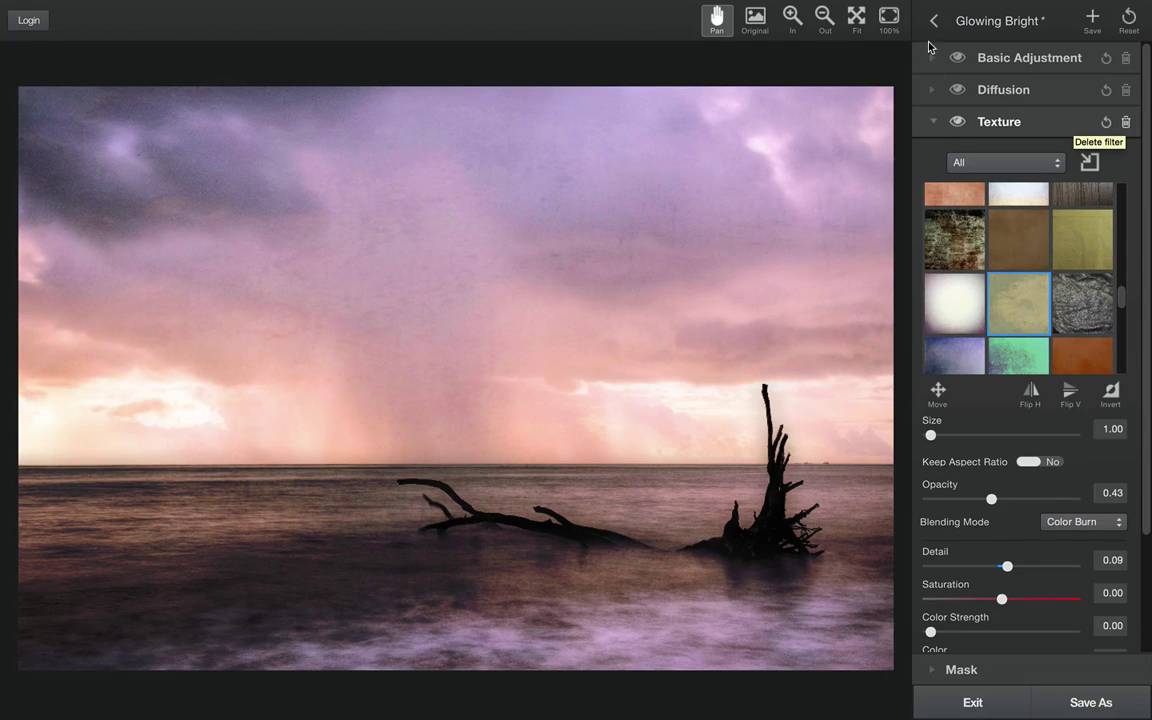
click(933, 123)
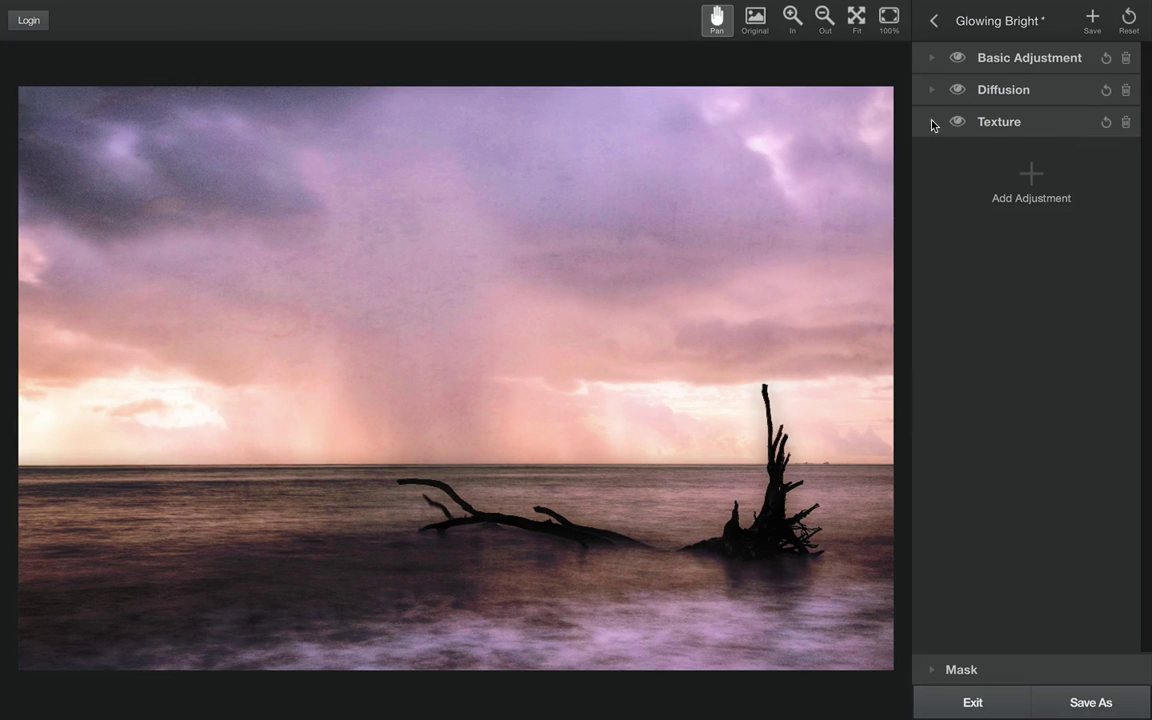
click(932, 123)
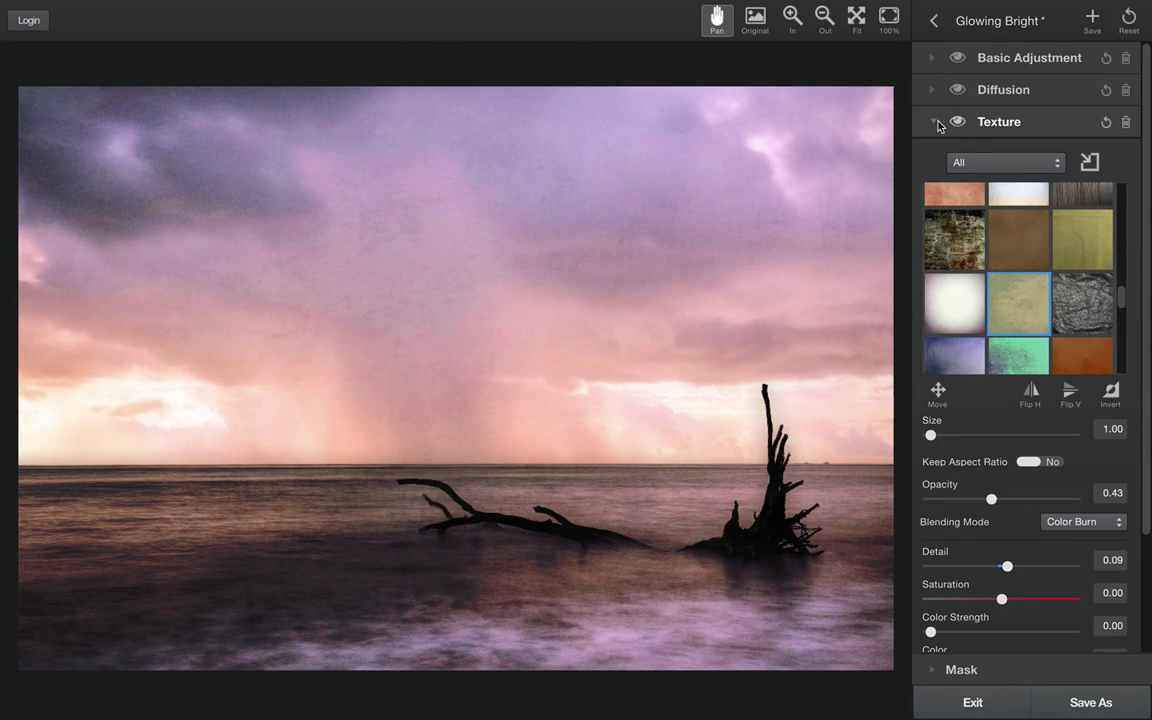
click(933, 121)
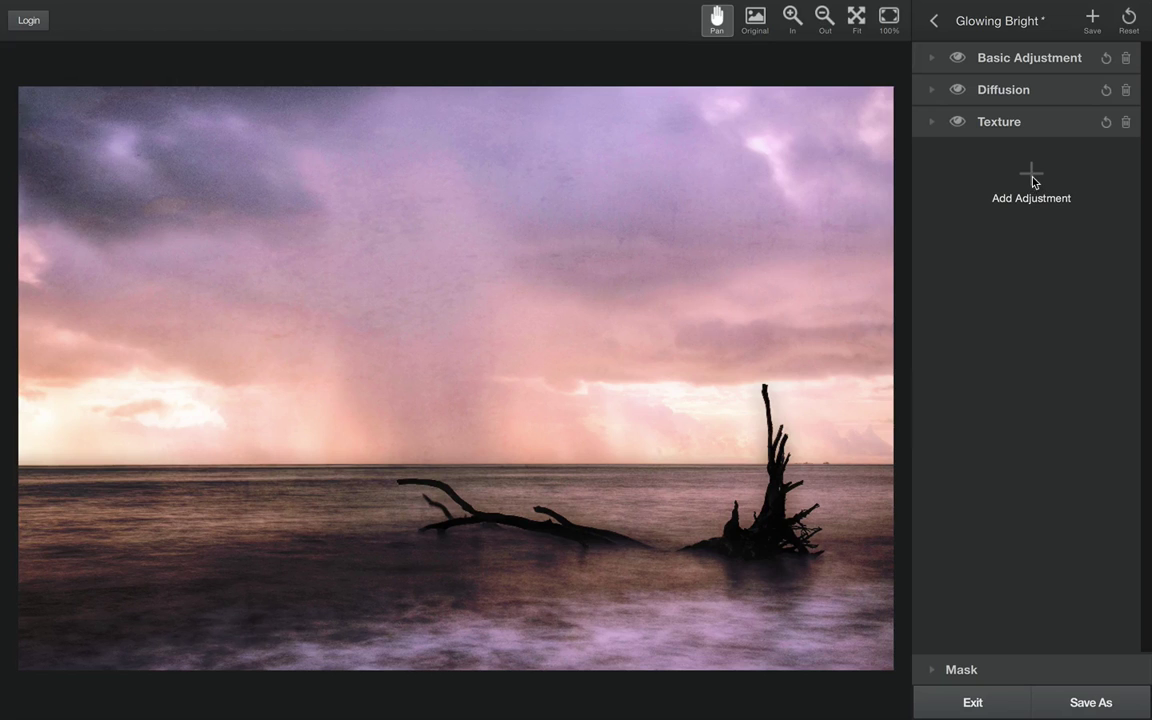
Add a Borders layer using the bottom-right grungy dark frame.
click(1031, 176)
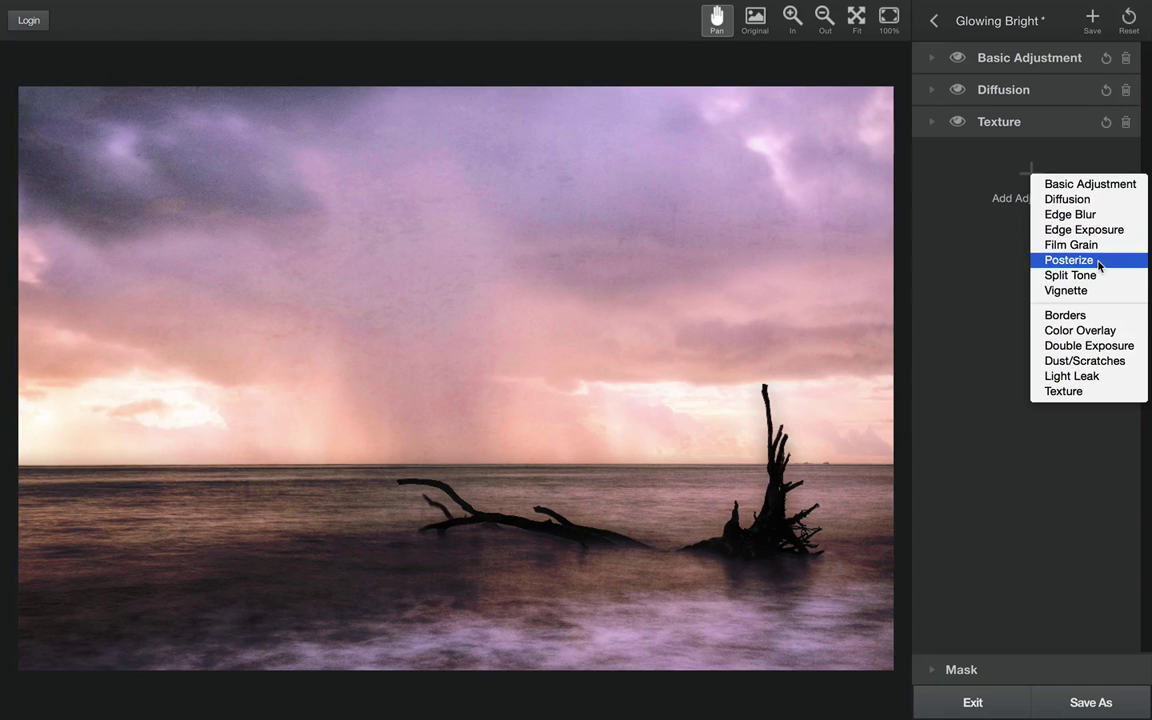
click(1066, 315)
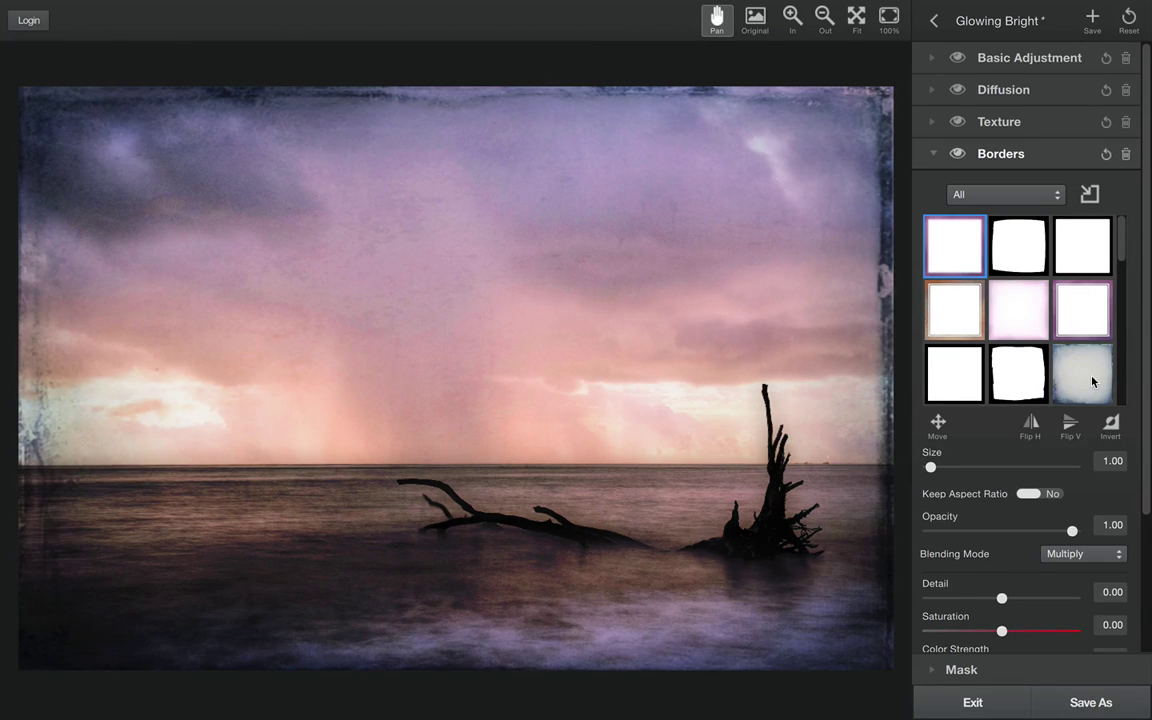
click(1092, 381)
scroll(1085, 330, down, 1)
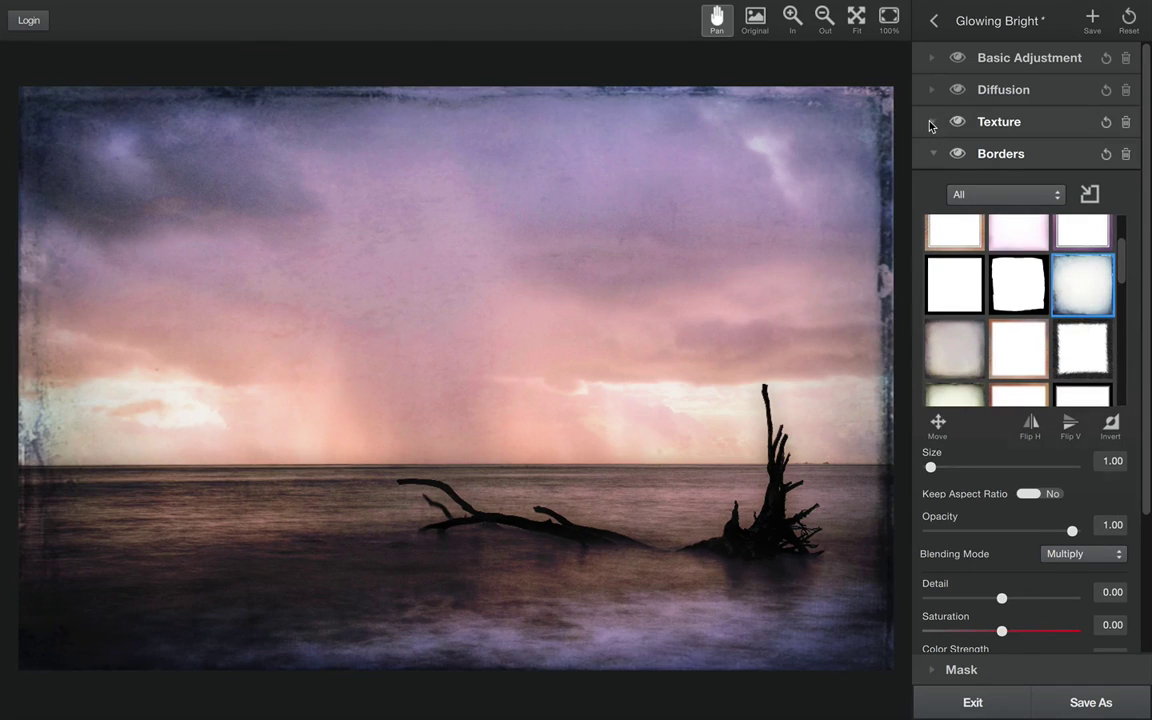
click(931, 122)
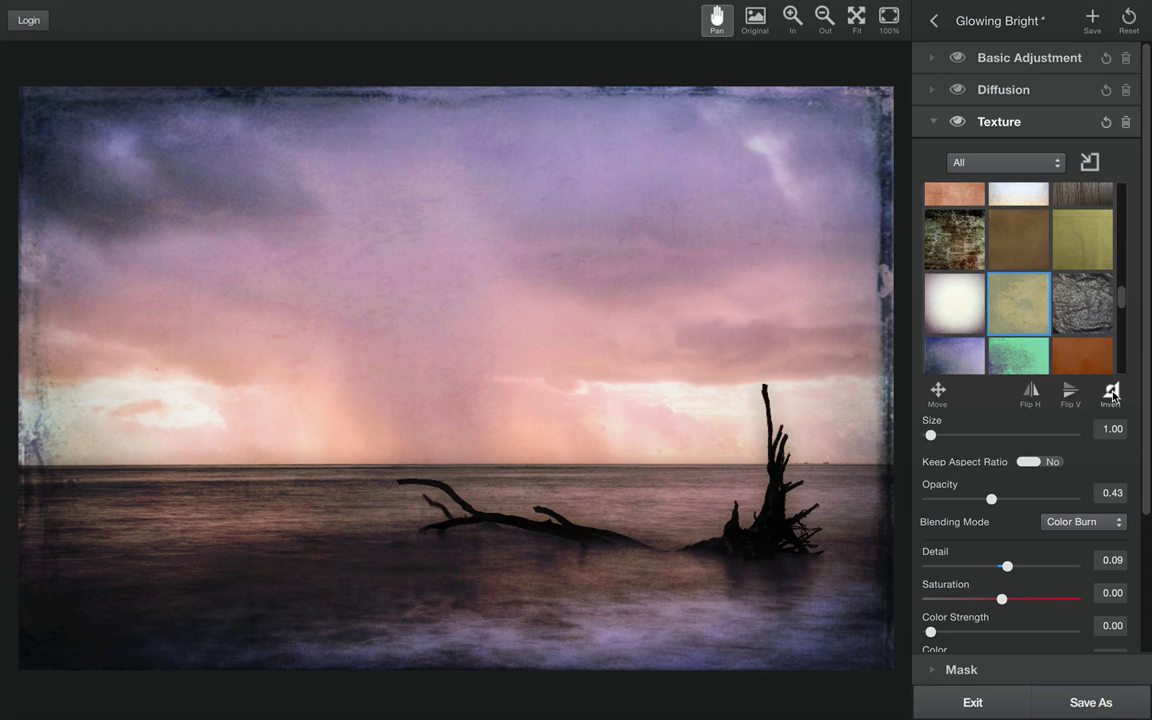
Try flipping the texture vertically and horizontally, then undo both flips.
click(1071, 397)
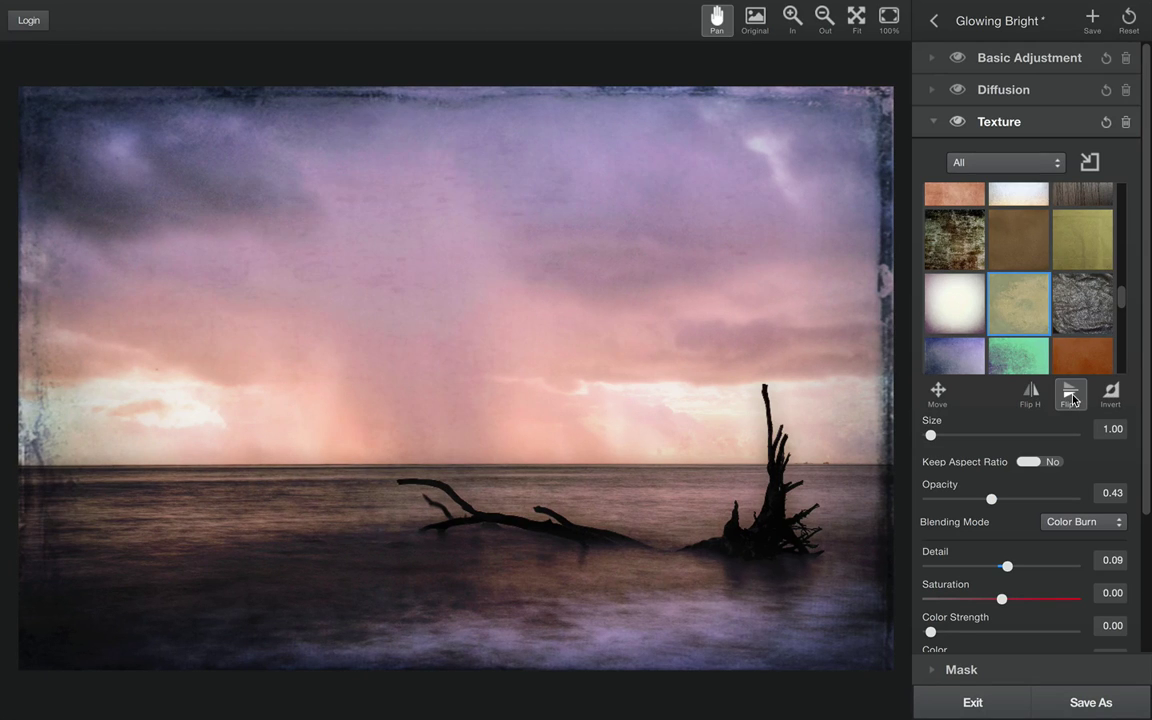
click(1032, 396)
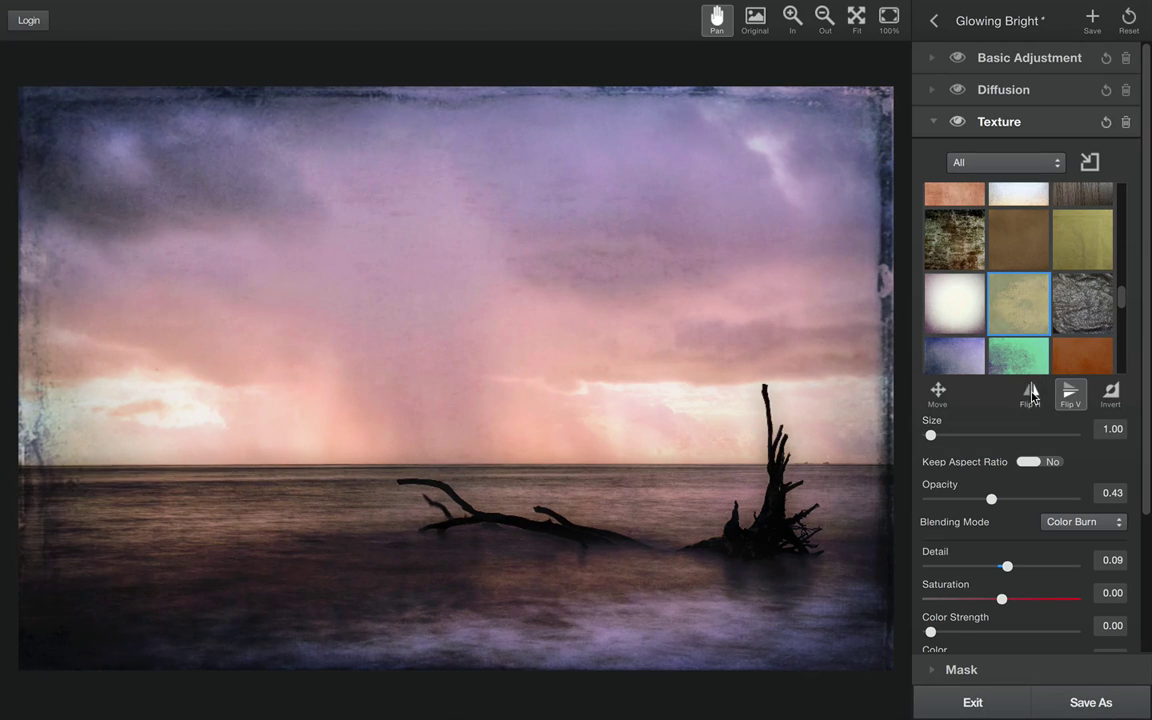
click(1032, 396)
click(1071, 394)
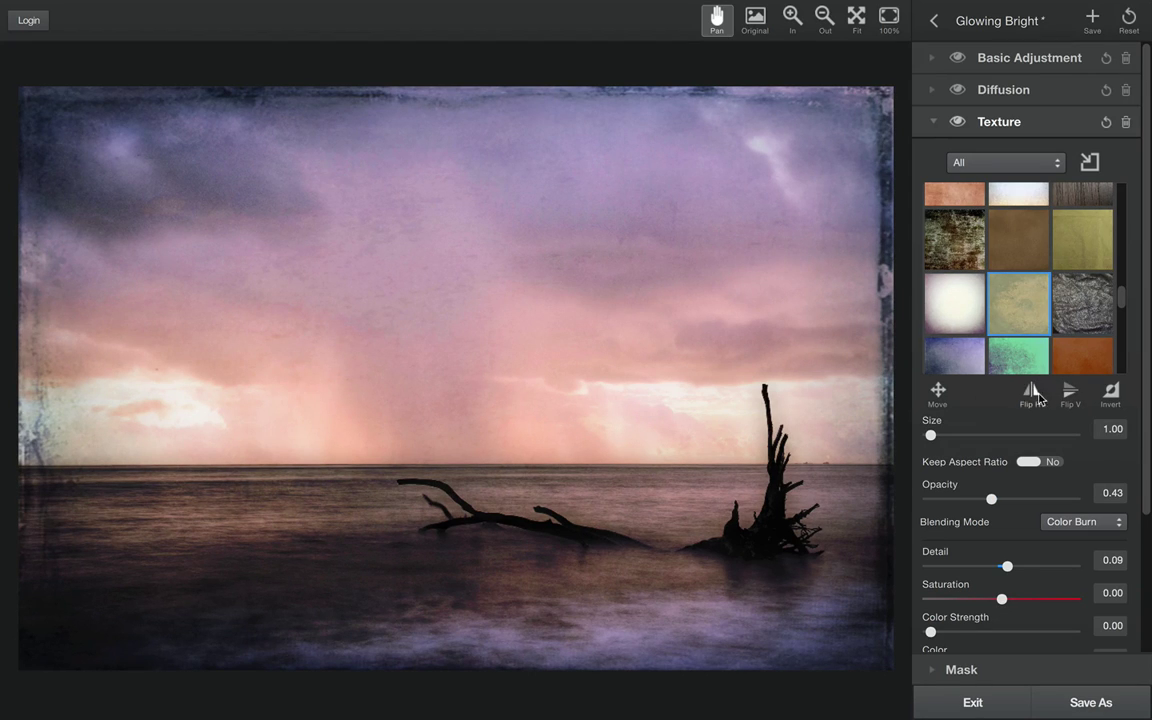
Set the texture Size to 1.23 with Keep Aspect Ratio on and opacity 0.33.
drag(931, 437, 964, 445)
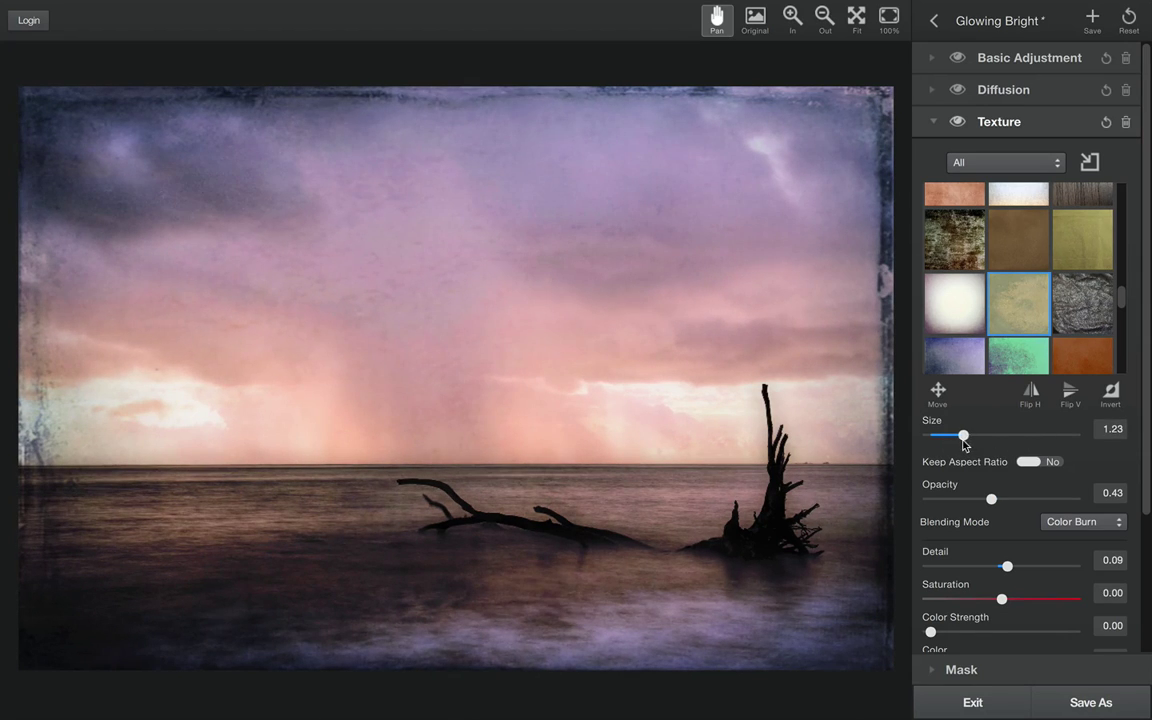
click(1040, 462)
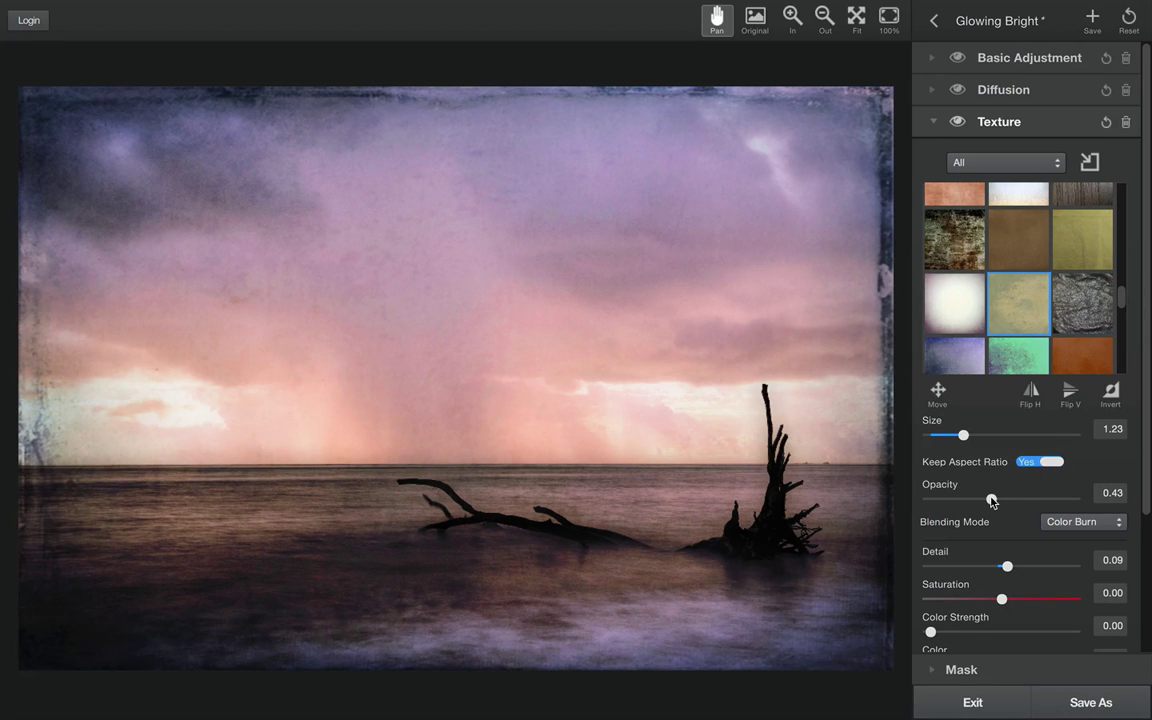
mouse_move(991, 499)
mouse_down()
mouse_move(1064, 499)
mouse_move(942, 509)
mouse_move(977, 510)
mouse_up()
Preview Overlay blending on the texture, revert to Color Burn, then request a full reset.
click(1107, 527)
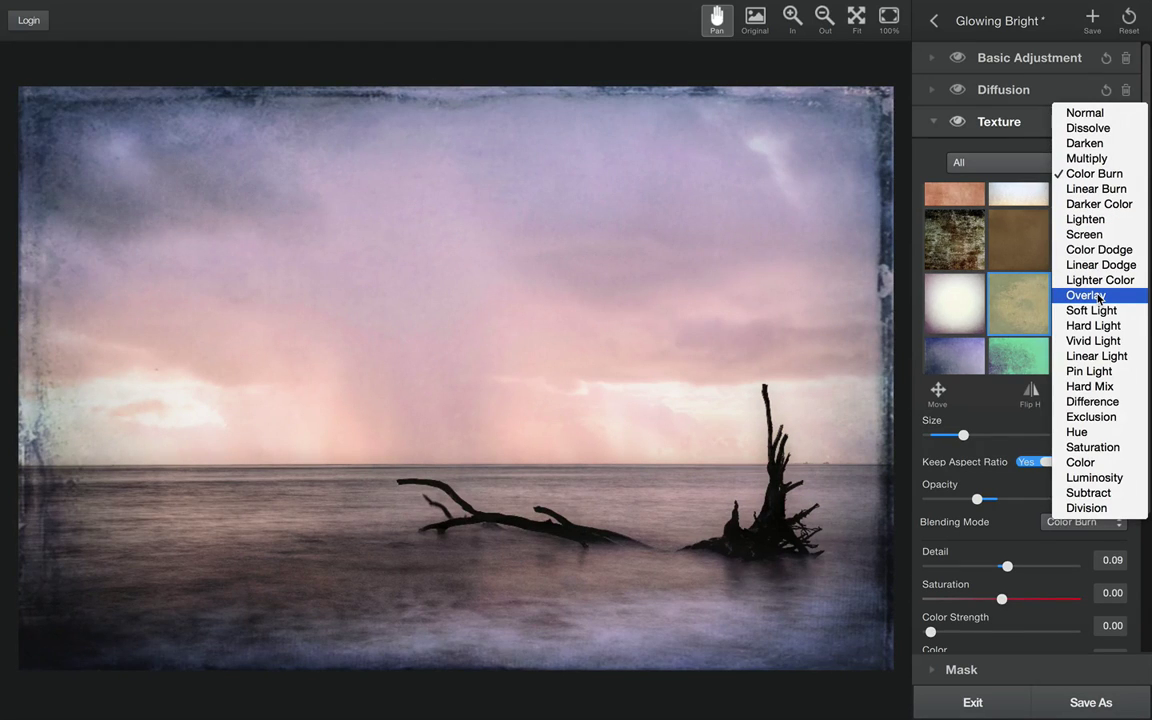
click(1099, 297)
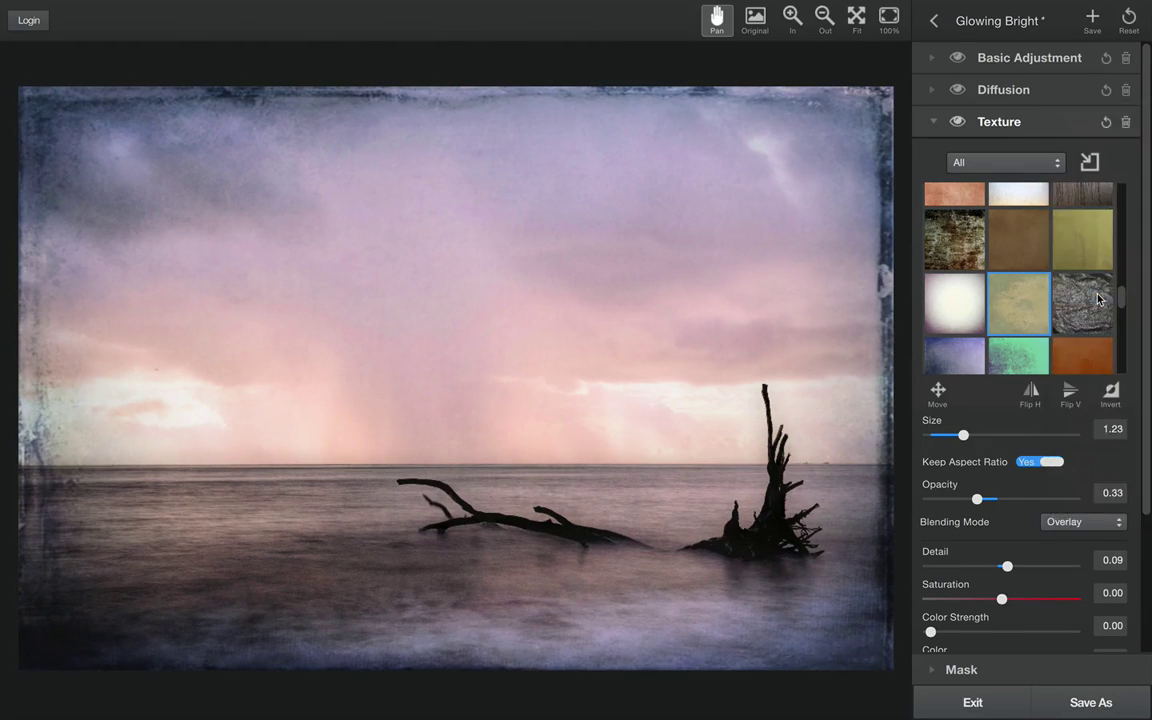
click(1086, 526)
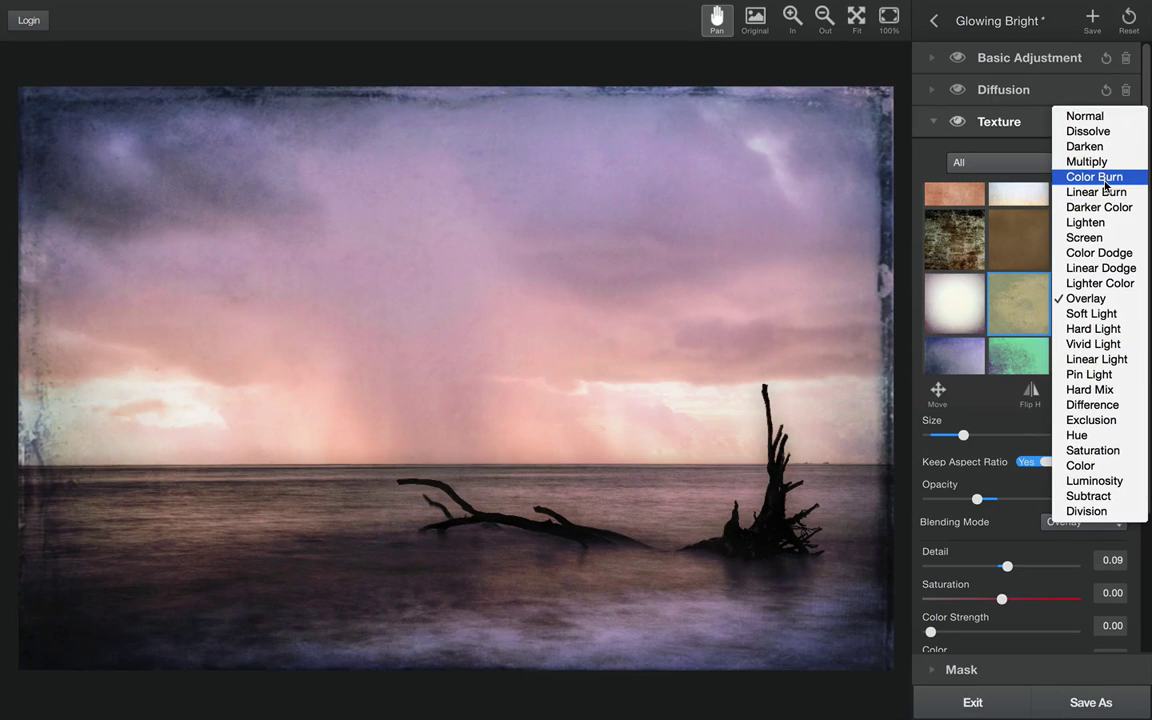
click(1100, 178)
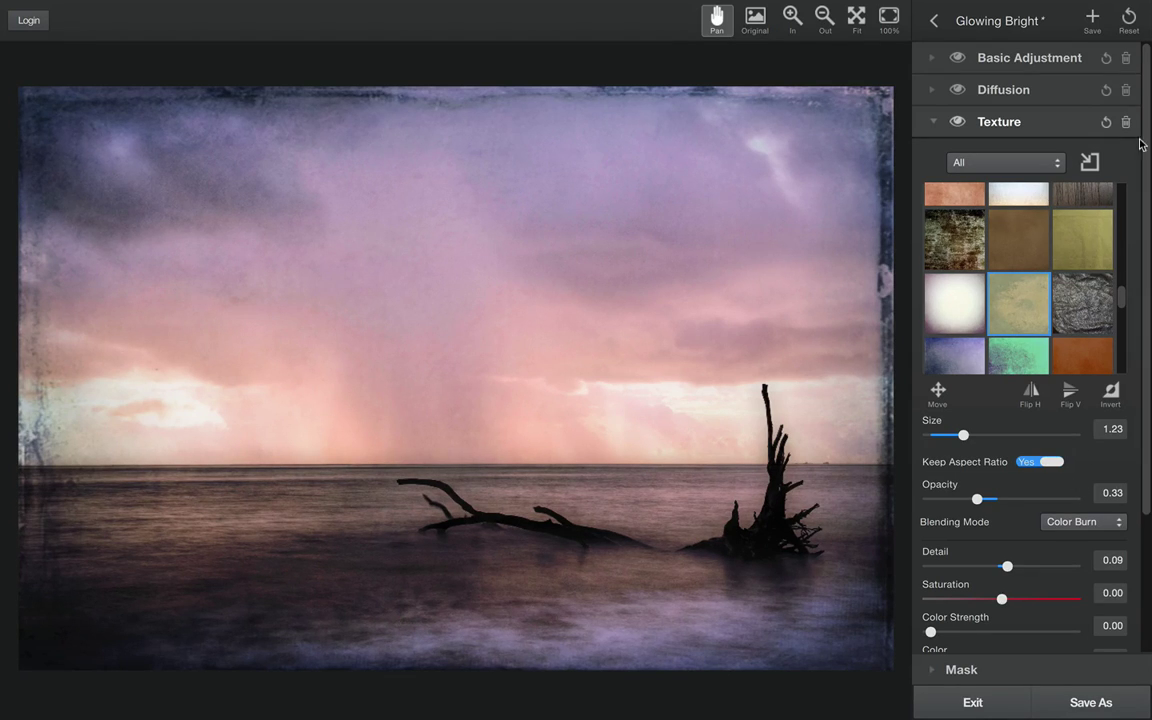
click(1128, 18)
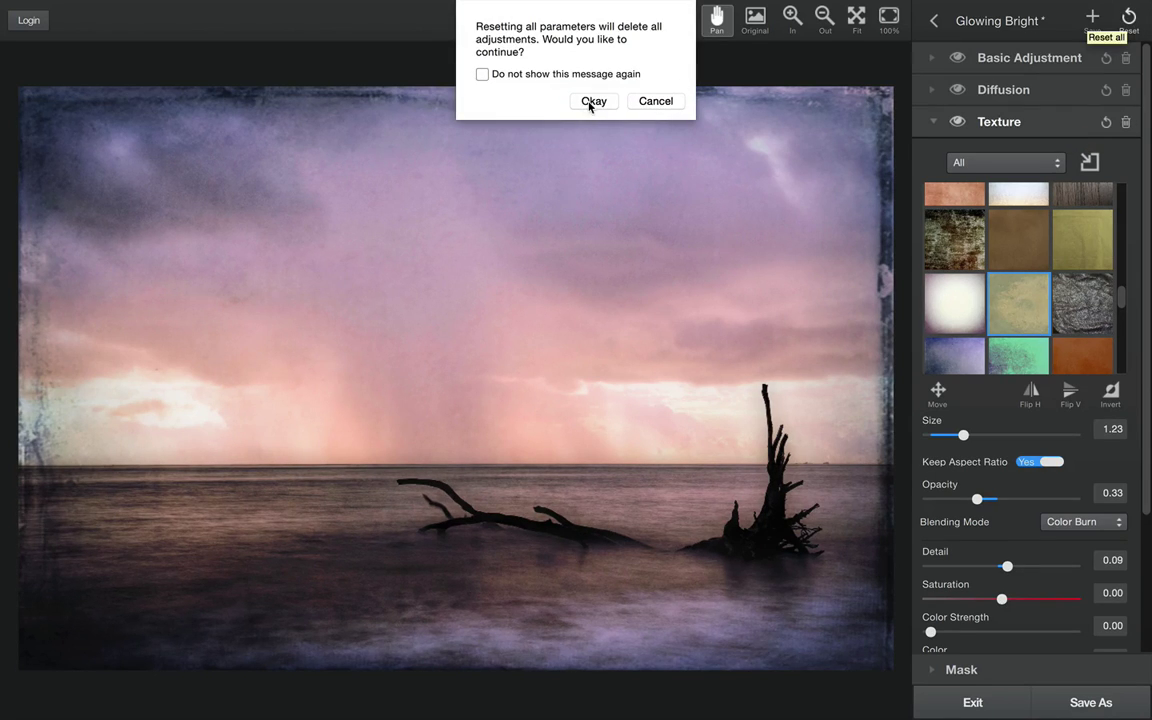
Cancel the reset warning so all Glowing Bright adjustments are kept.
click(650, 101)
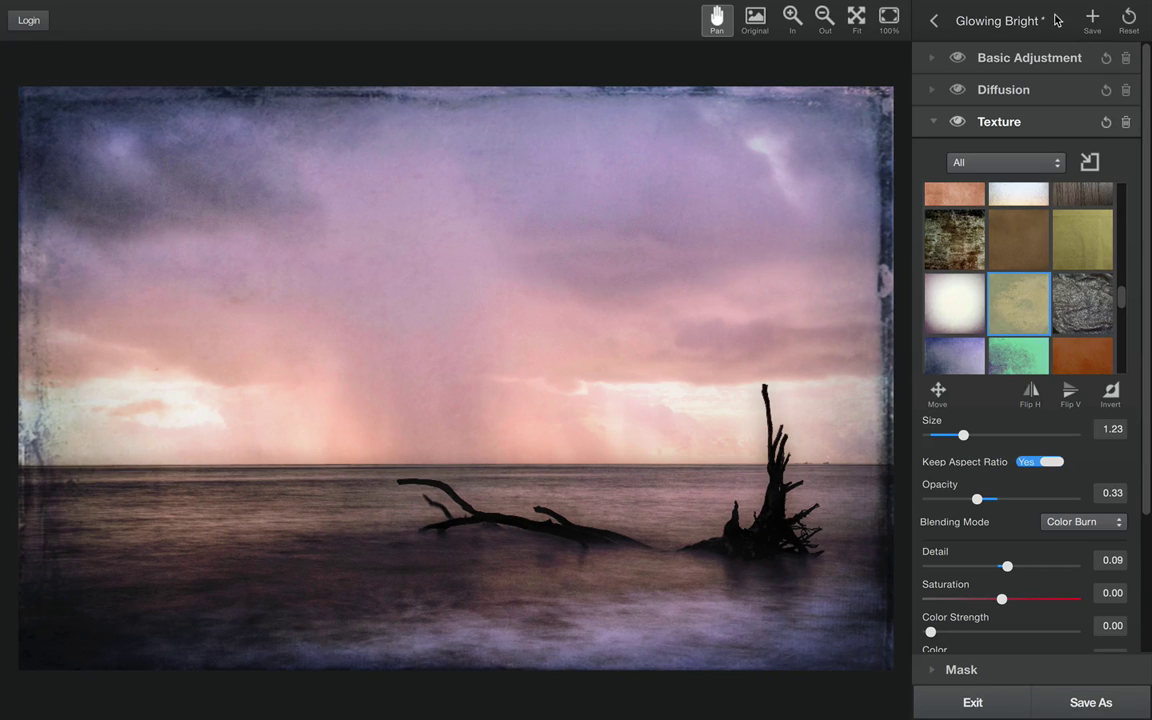
Leave the Glowing Bright adjustments and open the Browse effects gallery.
click(935, 21)
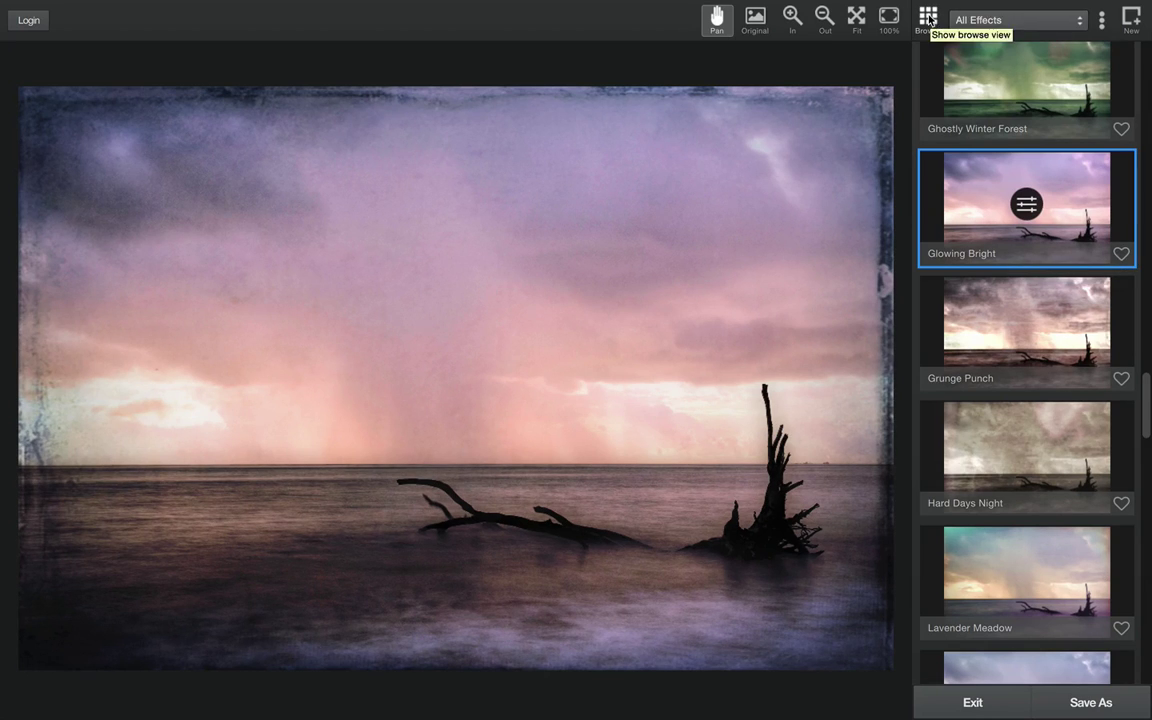
click(929, 18)
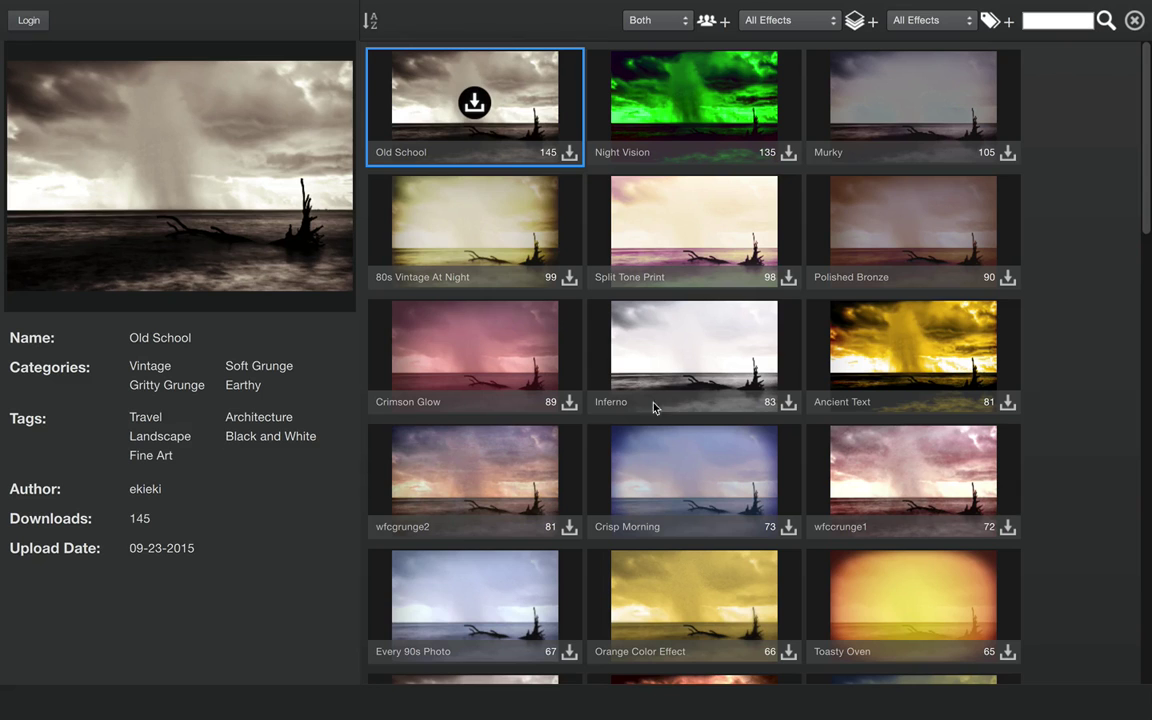
Filter the gallery to Local effects, then switch the source filter to Community.
click(706, 20)
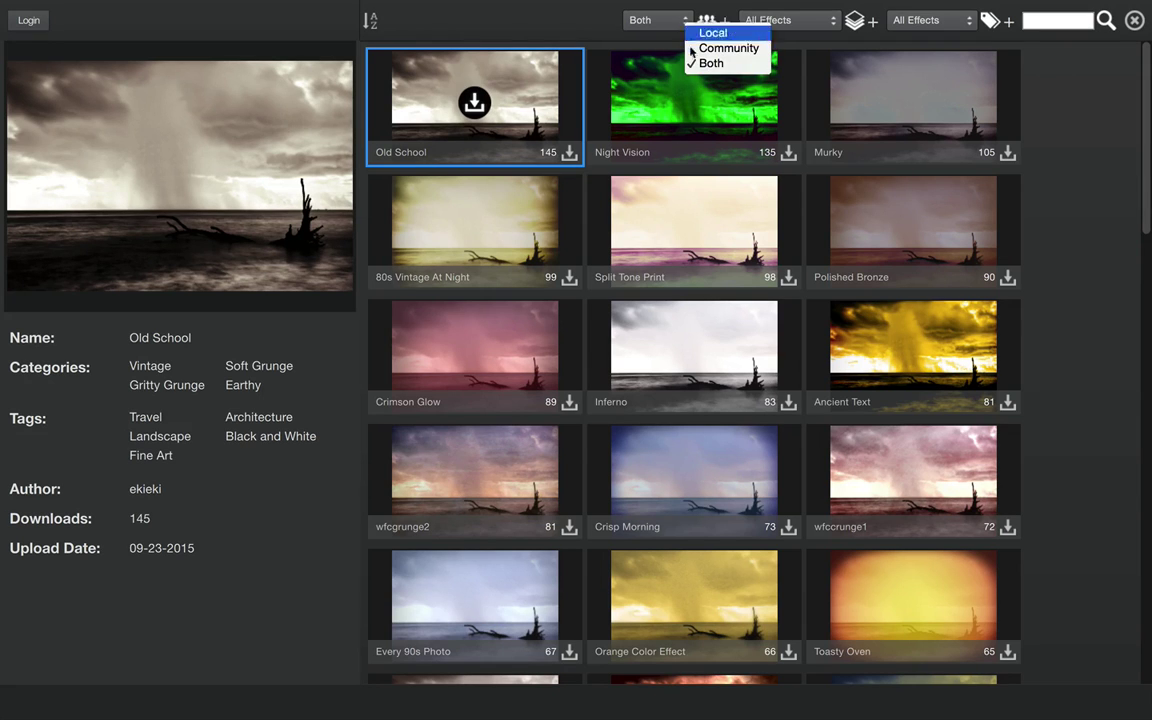
click(700, 33)
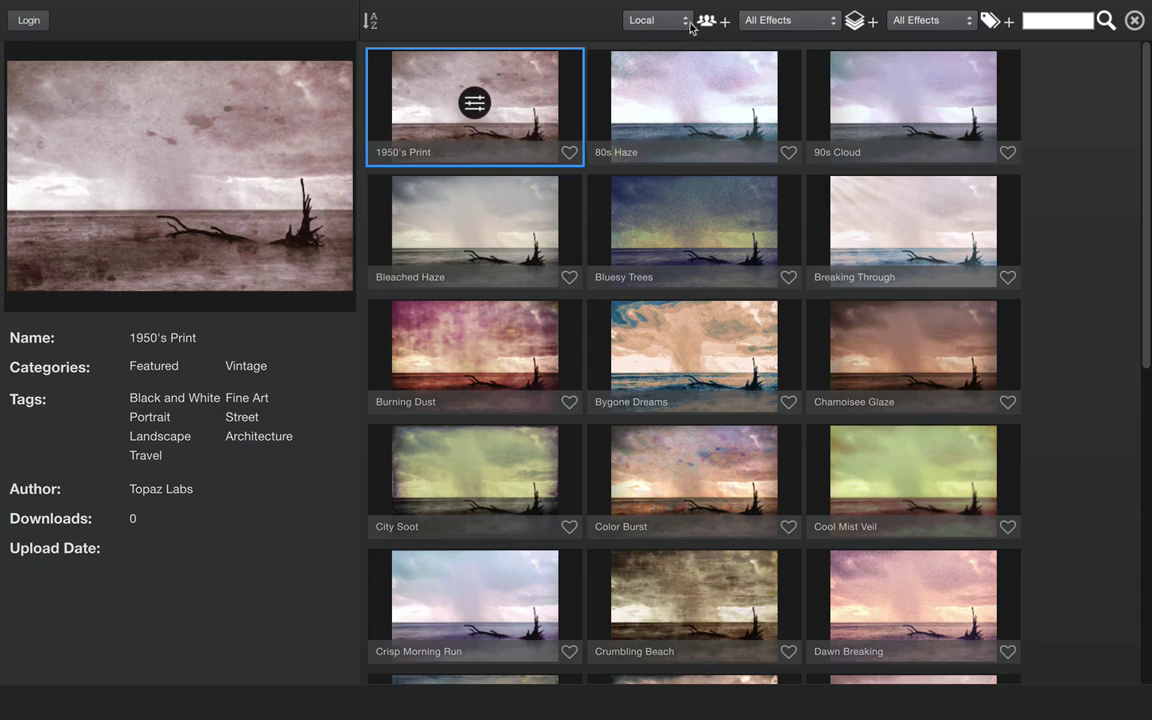
click(703, 24)
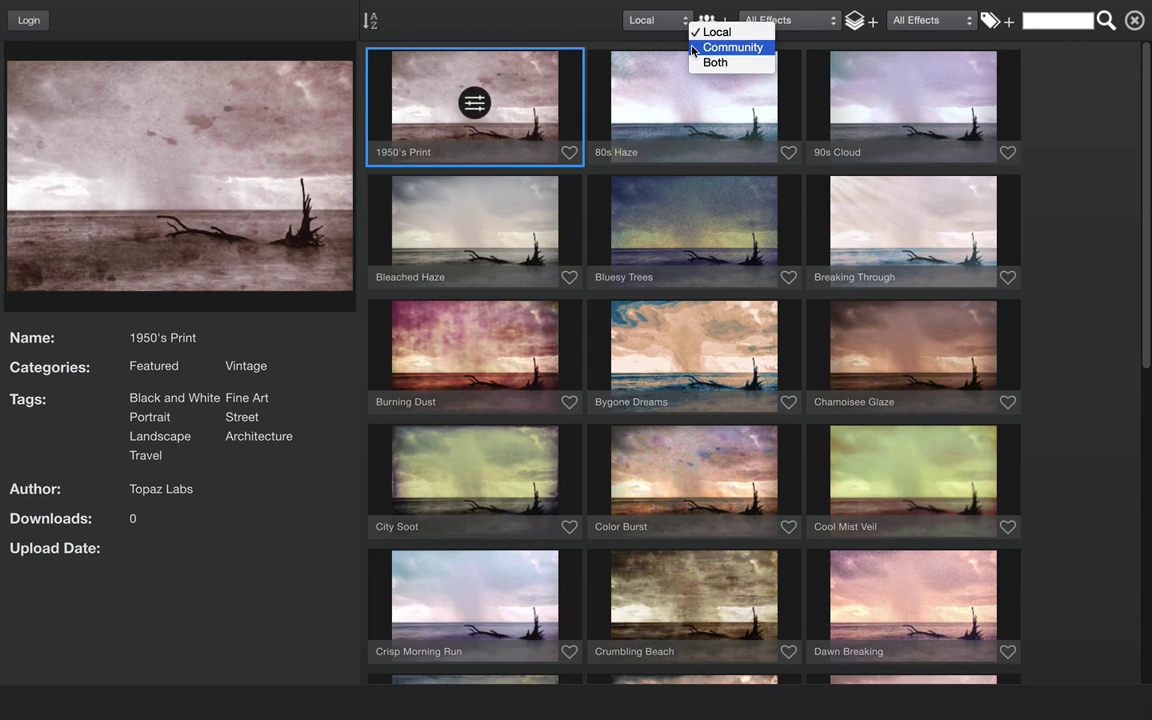
click(693, 48)
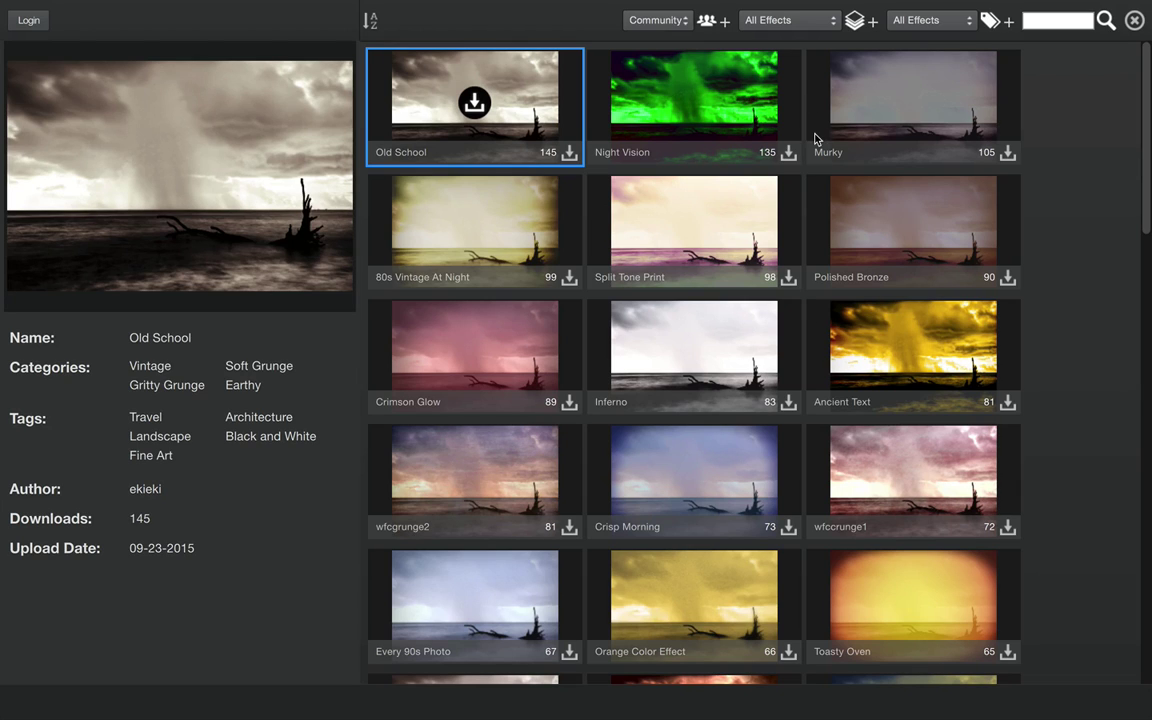
click(830, 22)
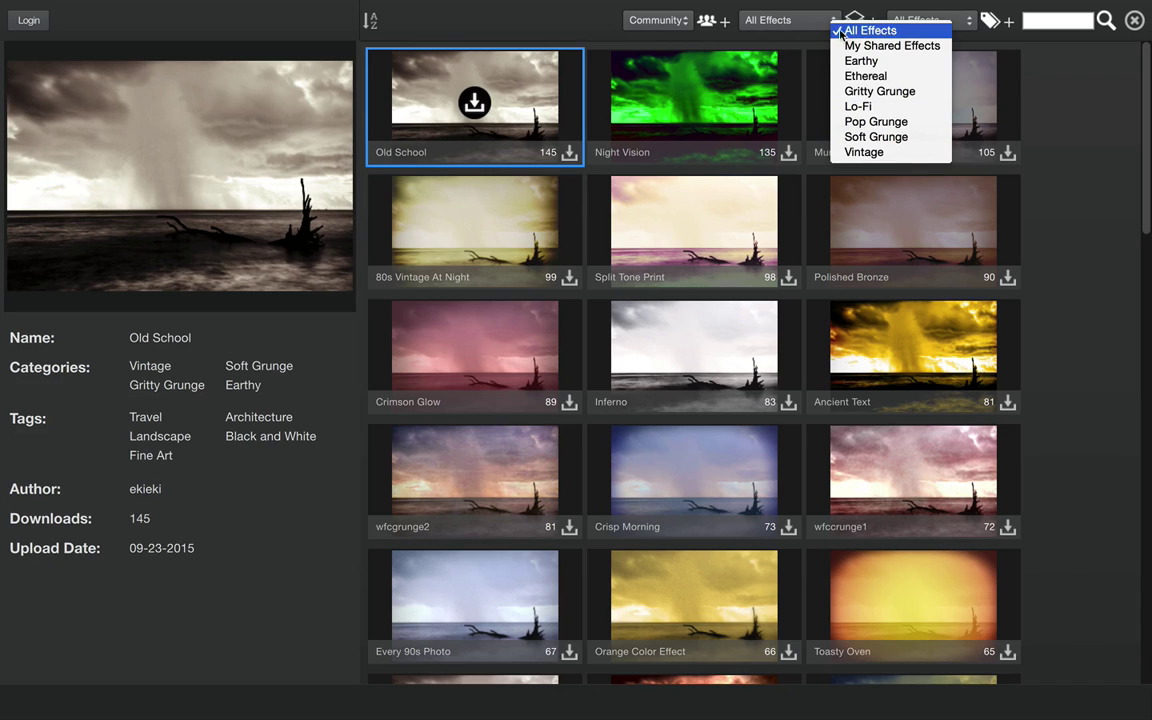
click(870, 30)
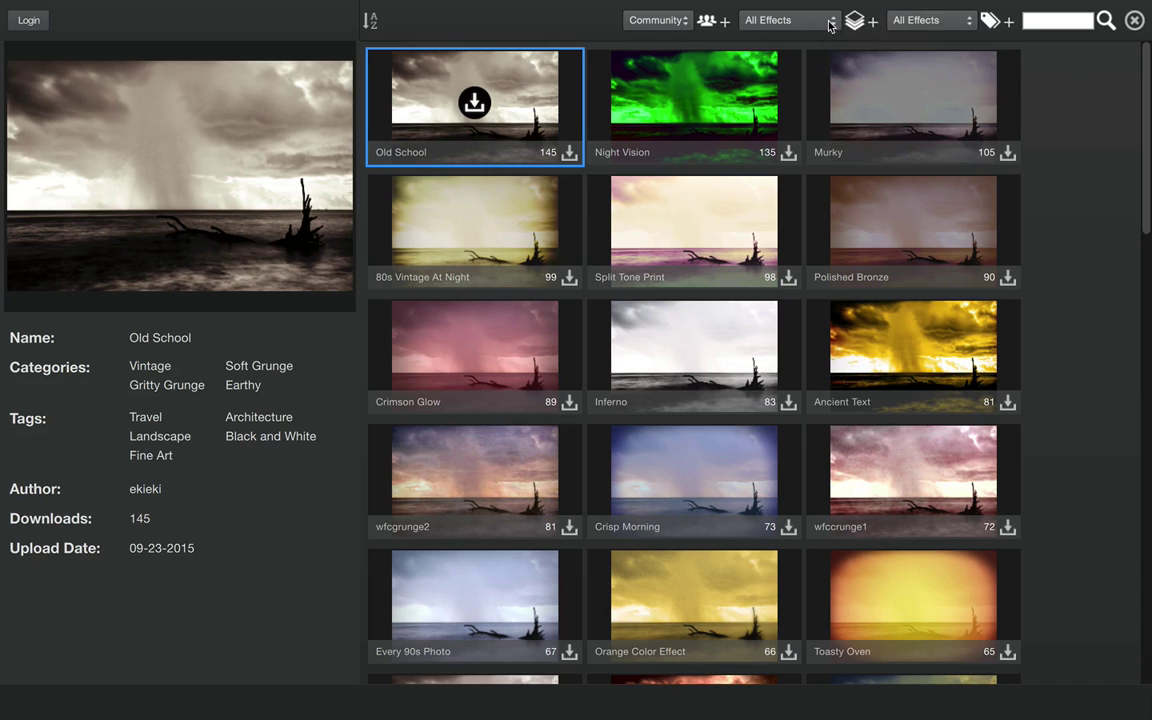
click(965, 21)
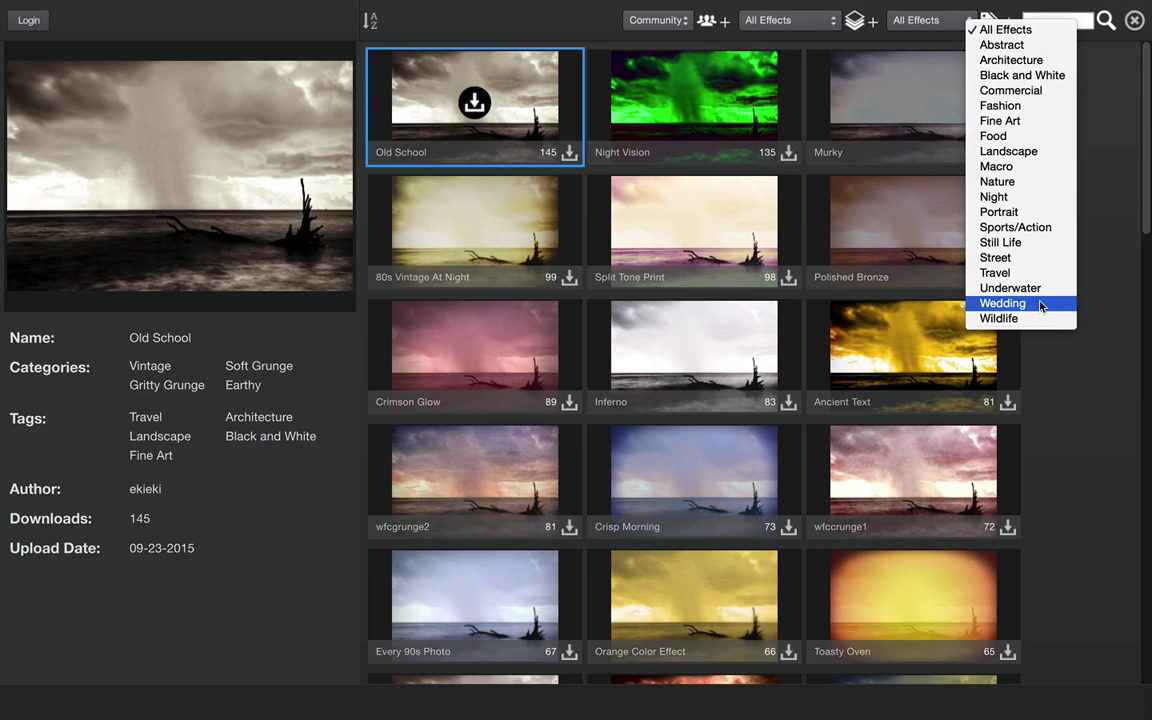
click(962, 25)
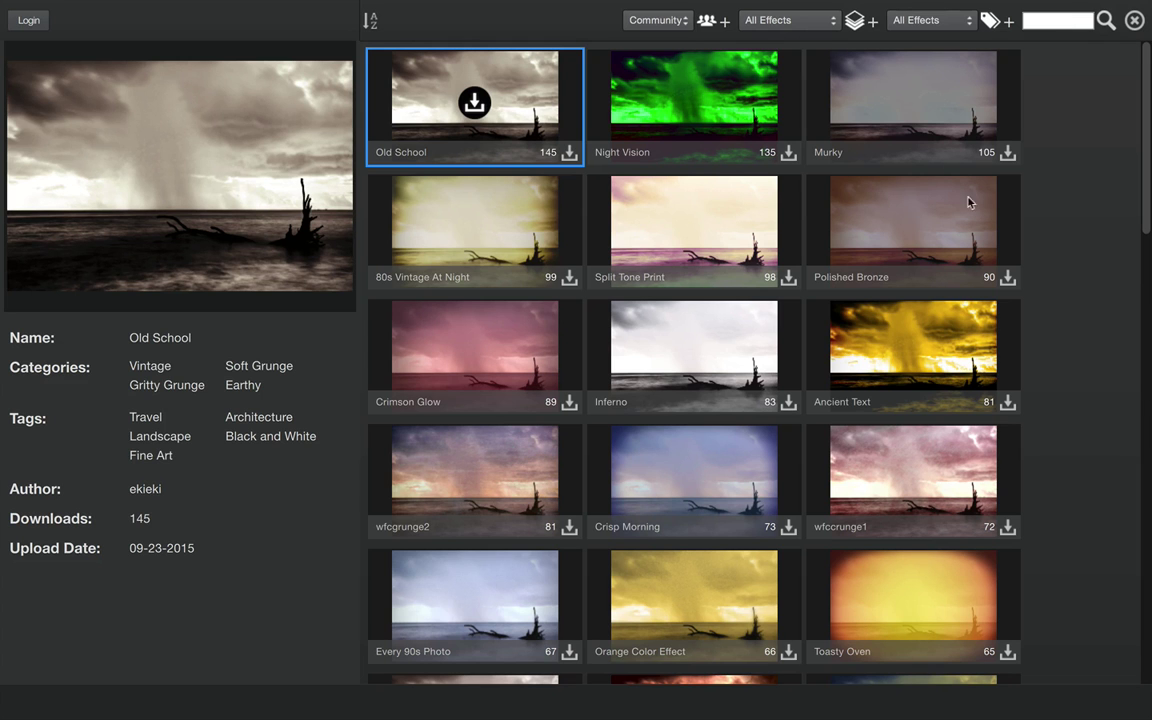
scroll(845, 184, down, 5)
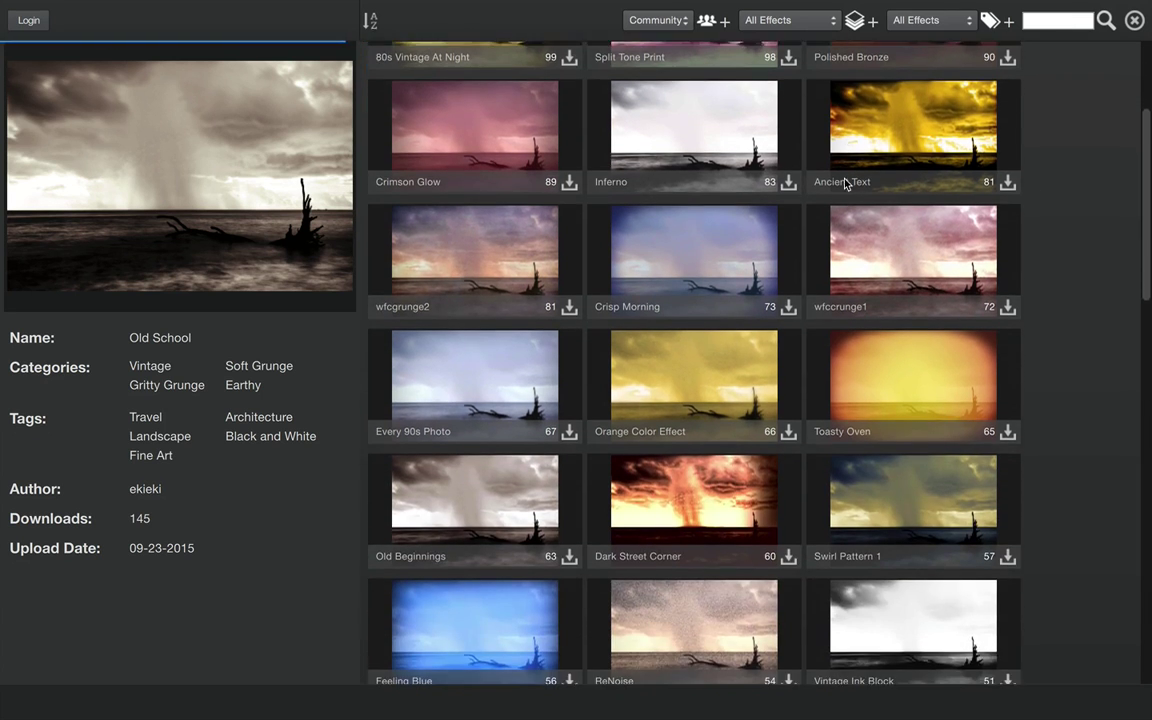
scroll(845, 184, down, 4)
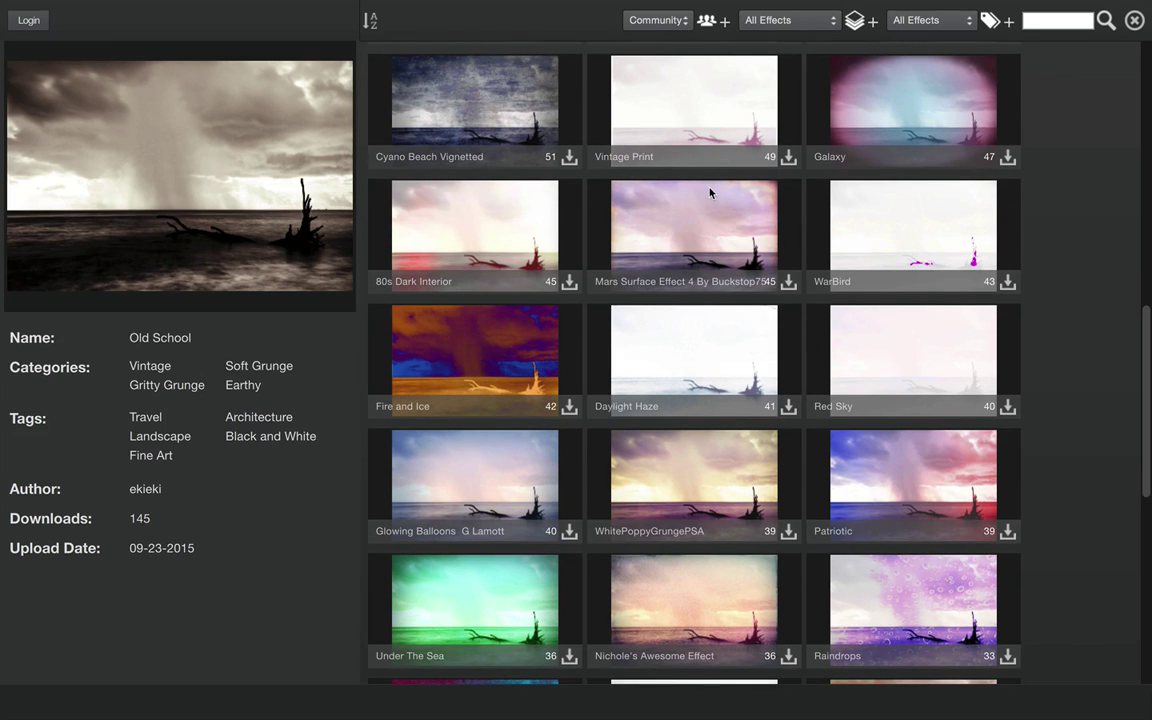
scroll(710, 192, down, 5)
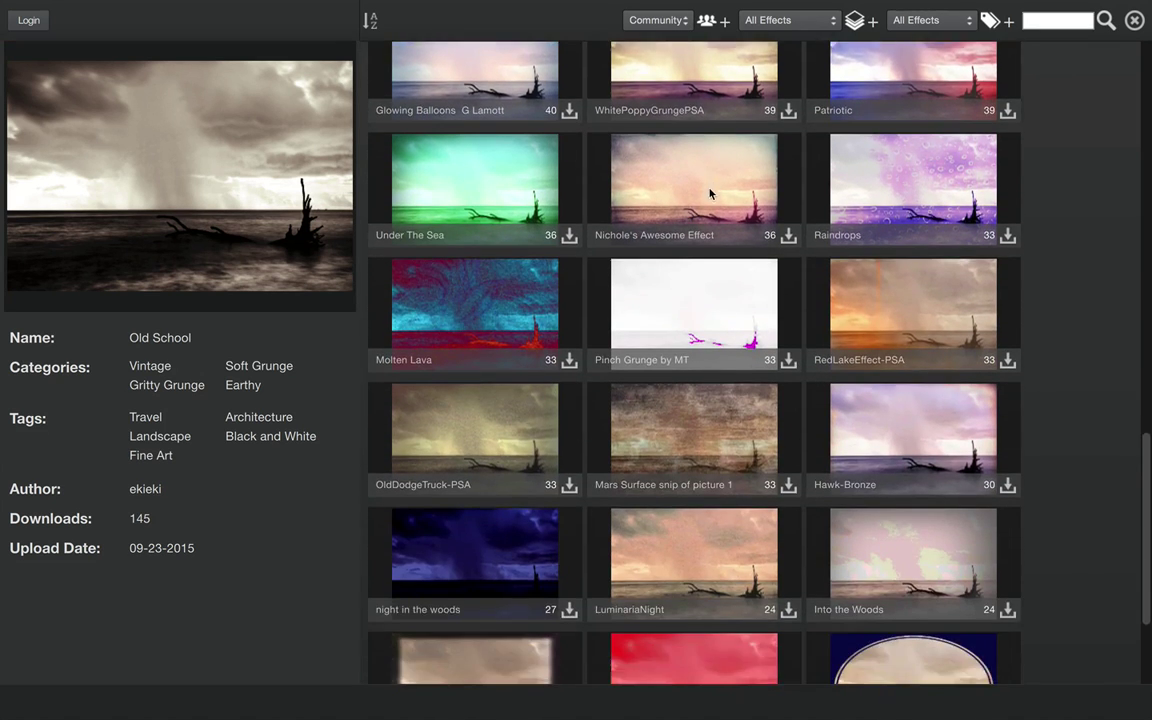
scroll(710, 192, down, 2)
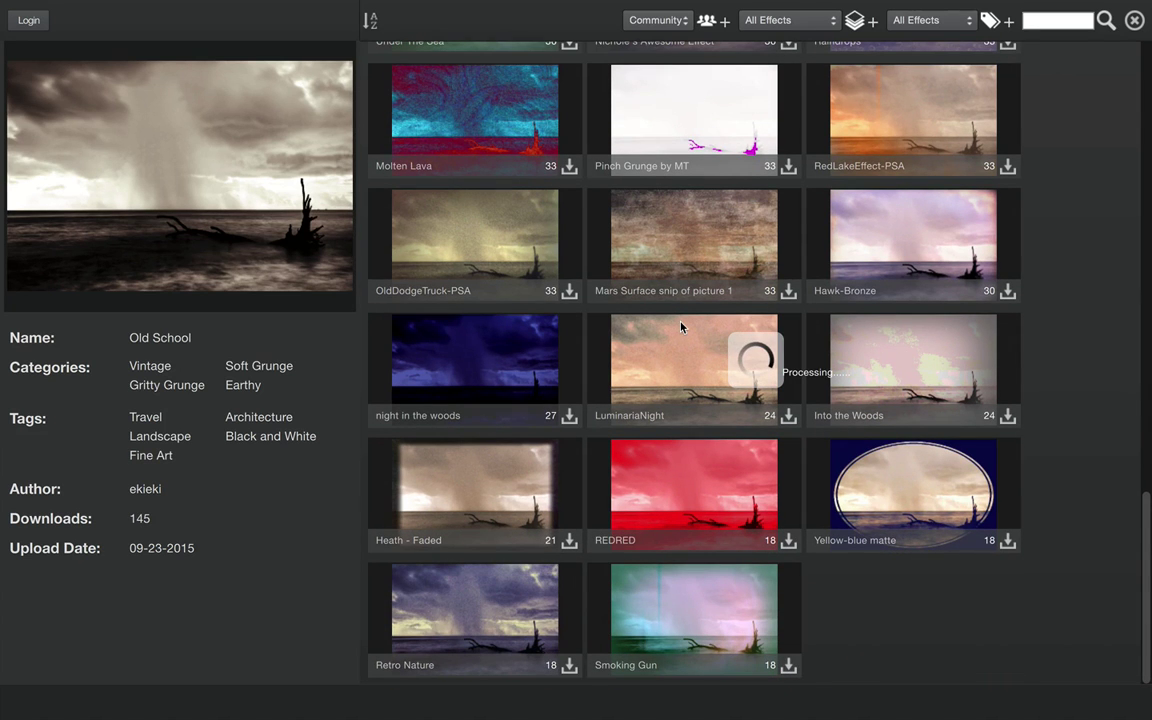
scroll(680, 327, up, 3)
scroll(680, 327, up, 8)
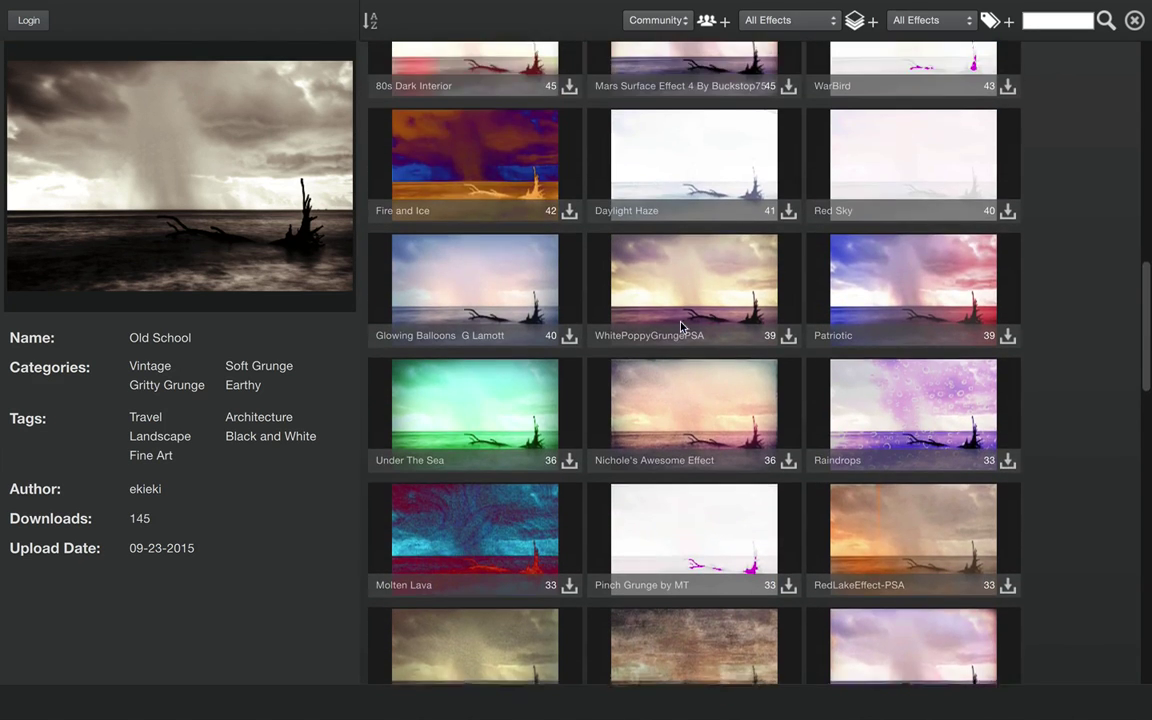
scroll(680, 327, up, 7)
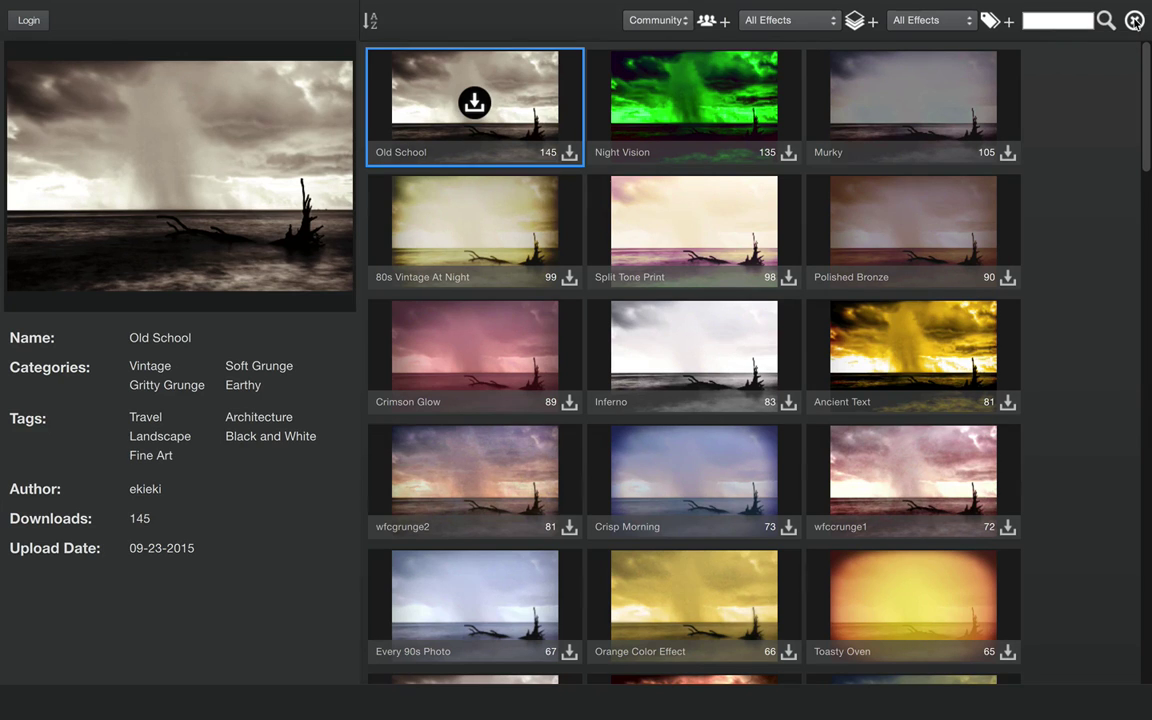
Return from the gallery, compare against the original, and apply the Glowing Bright preset to the seascape.
click(1134, 20)
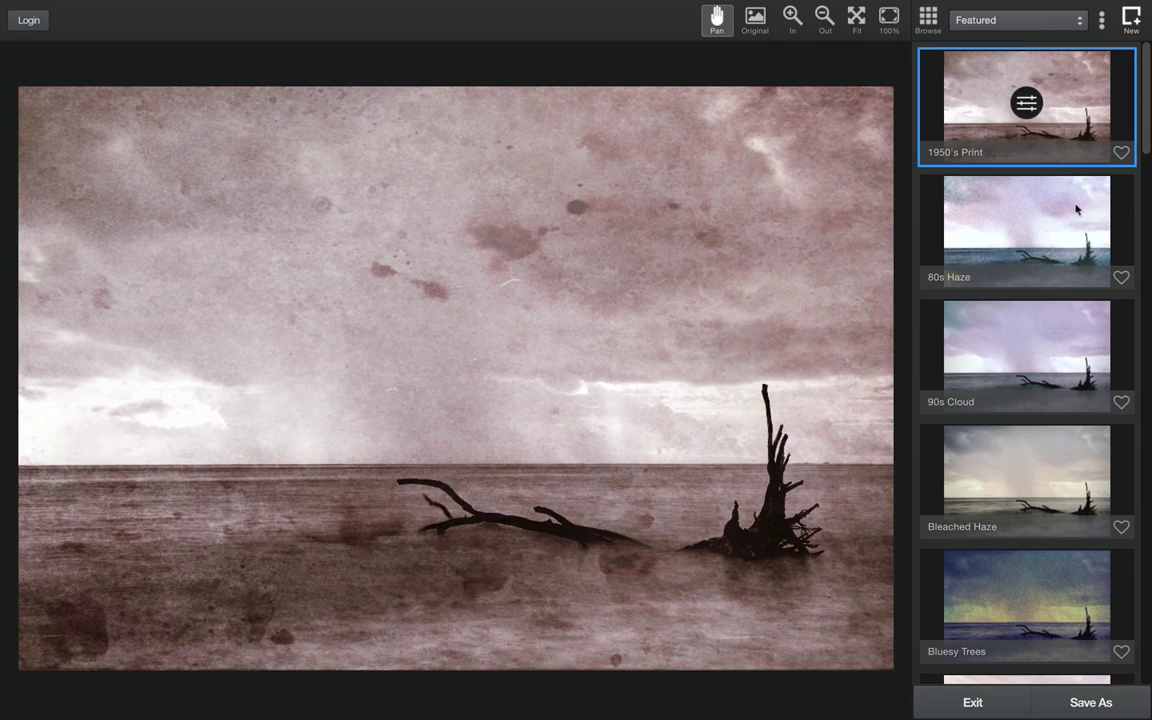
scroll(1048, 322, down, 10)
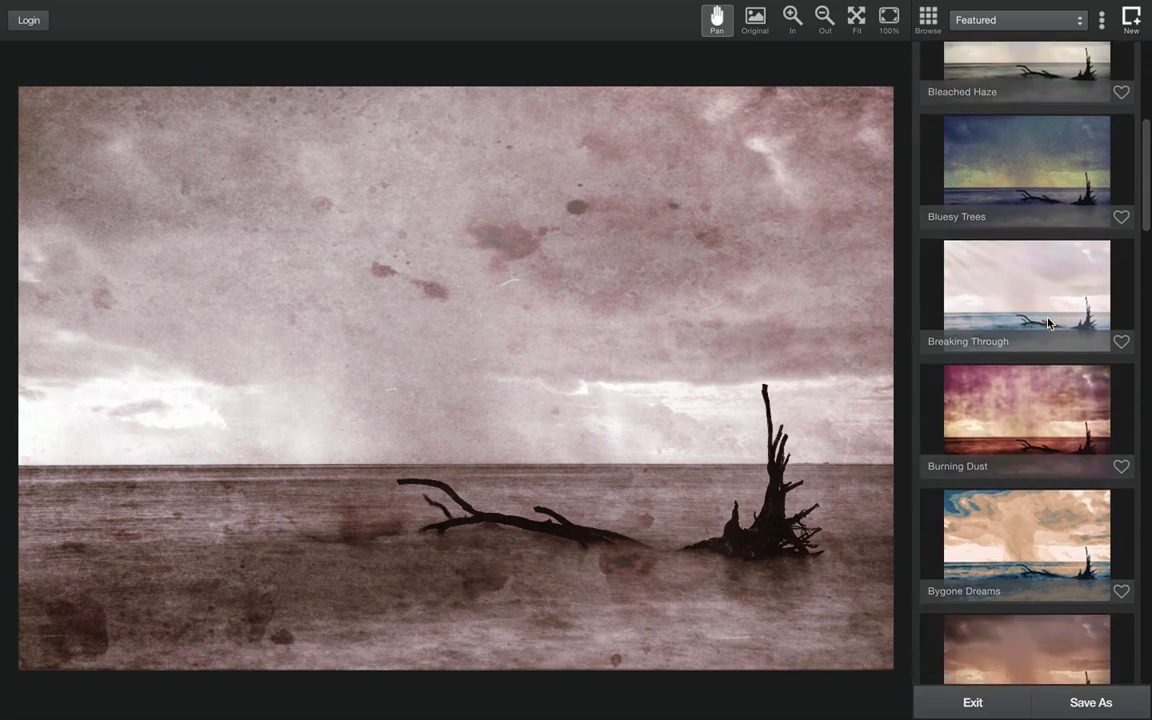
scroll(1048, 322, down, 8)
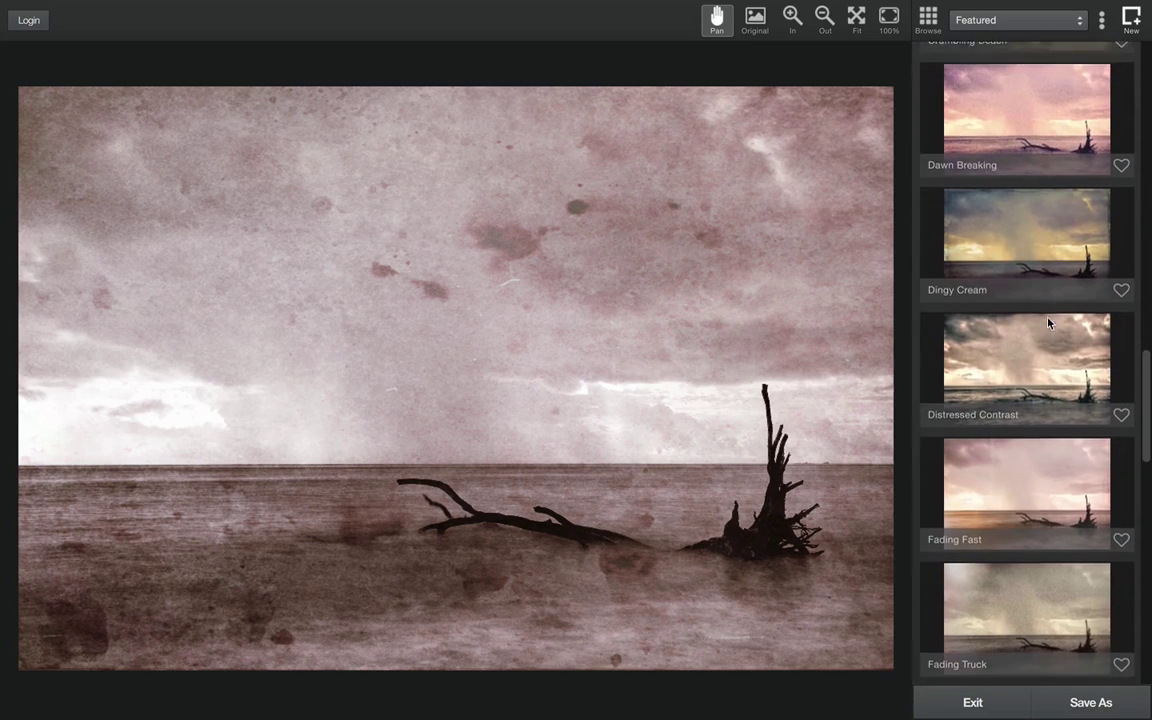
scroll(1048, 322, down, 5)
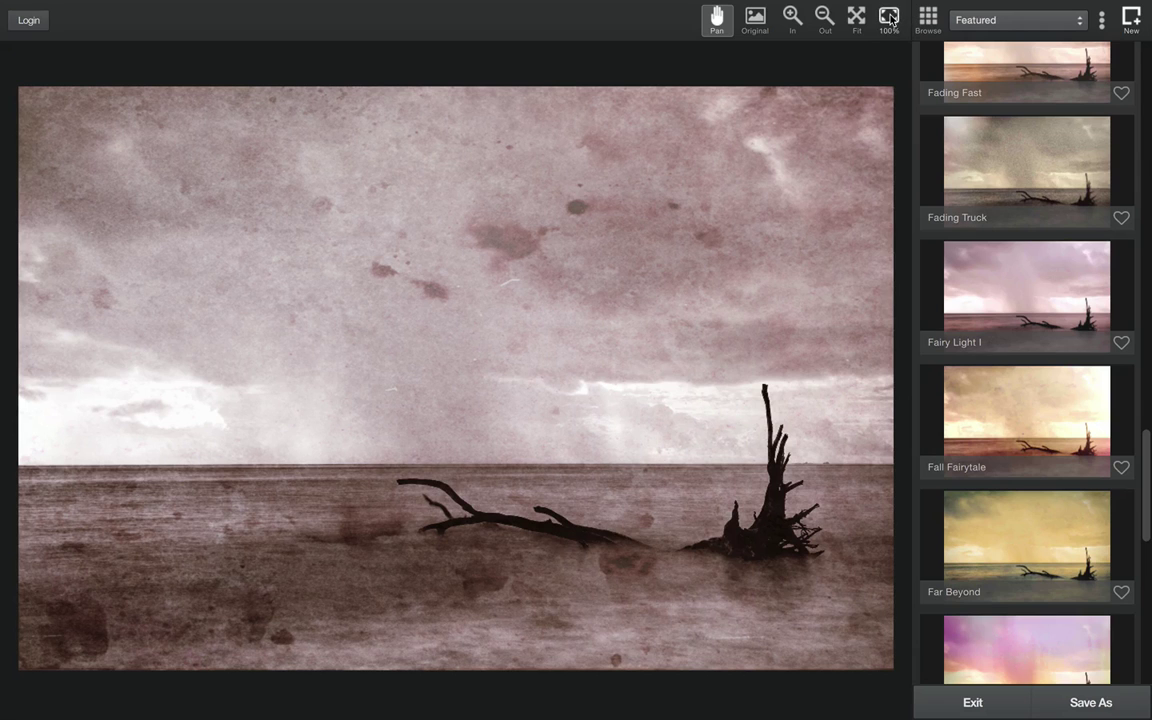
click(758, 18)
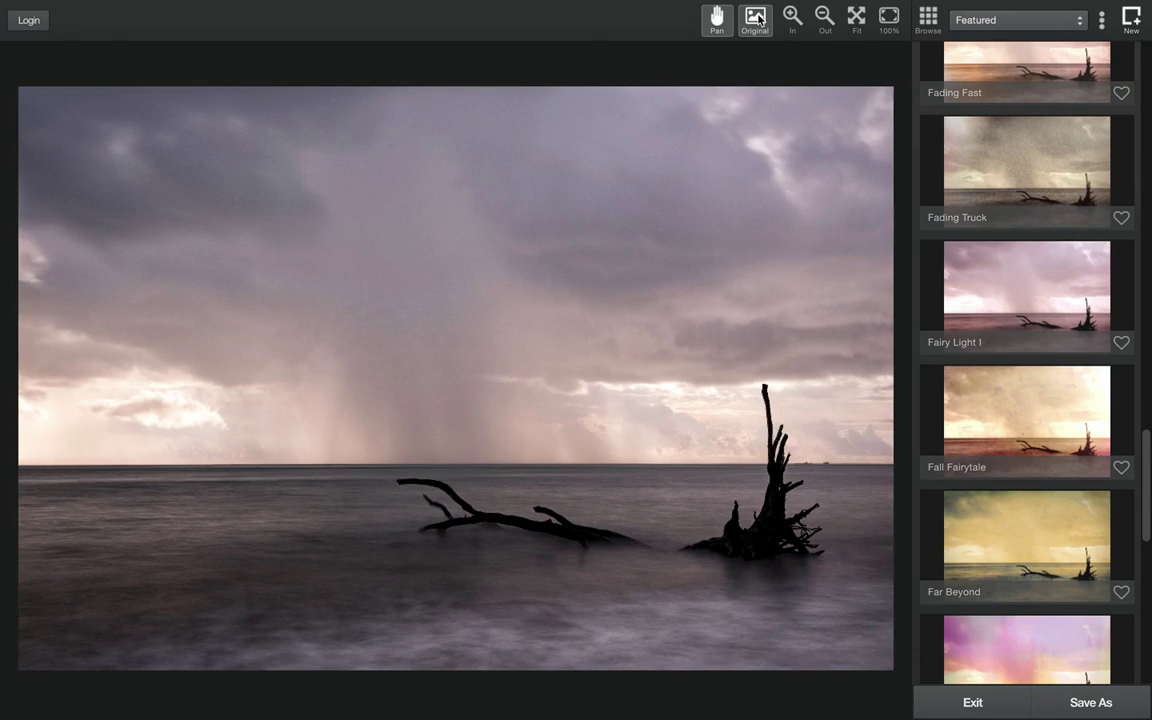
click(758, 18)
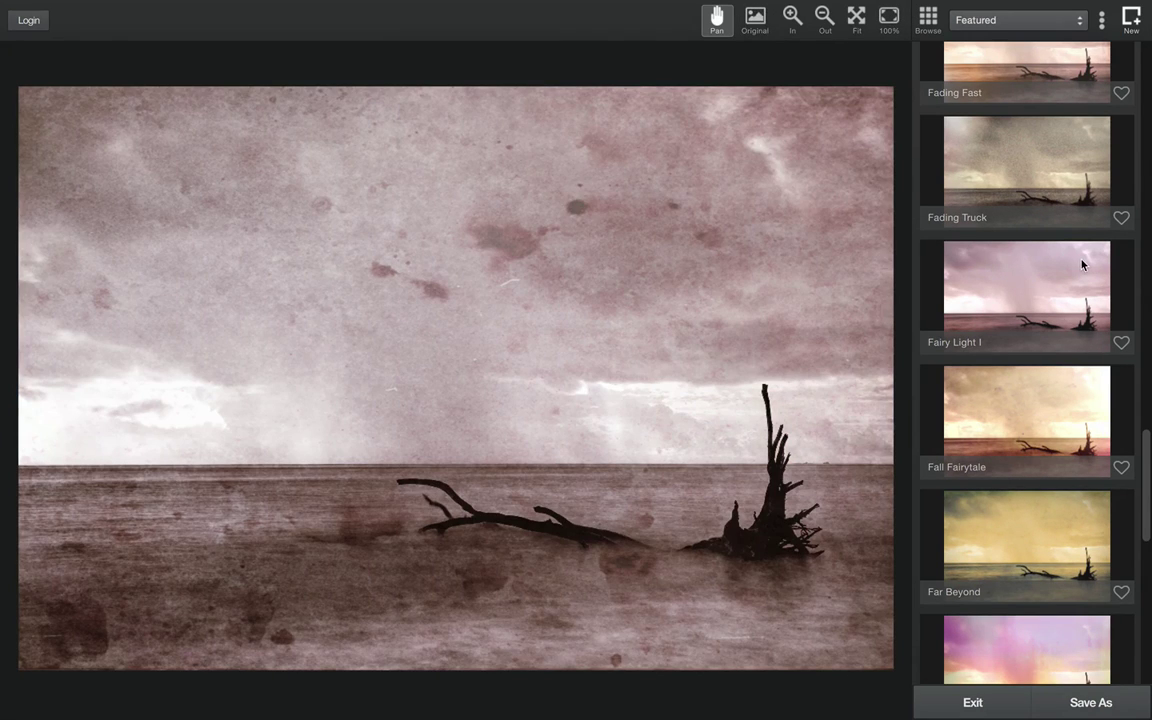
scroll(1082, 264, down, 10)
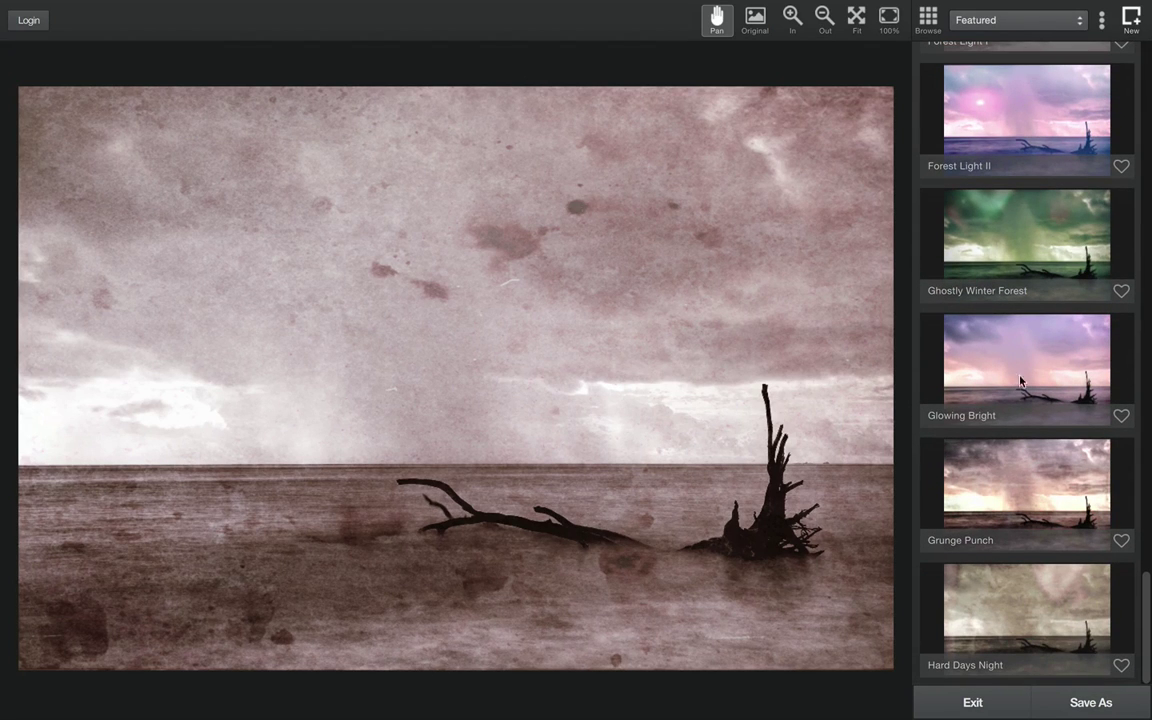
click(1062, 384)
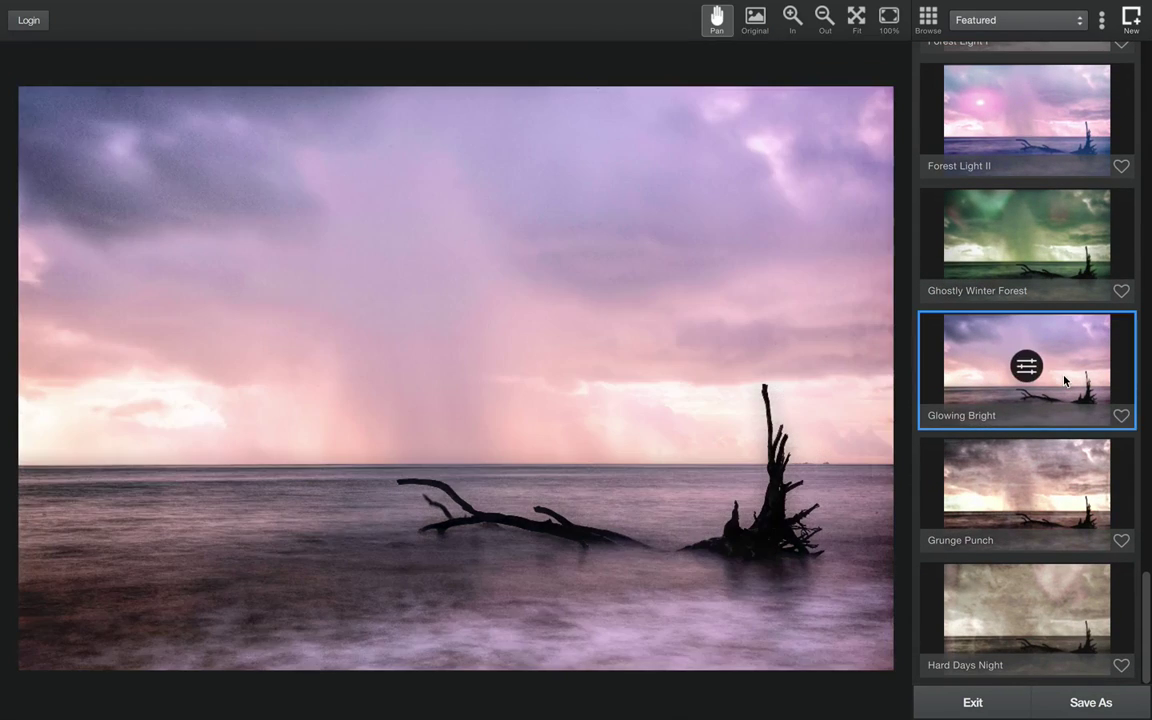
Open Glowing Bright's settings and set its texture to the tan grainy texture, keeping all categories shown.
click(1027, 367)
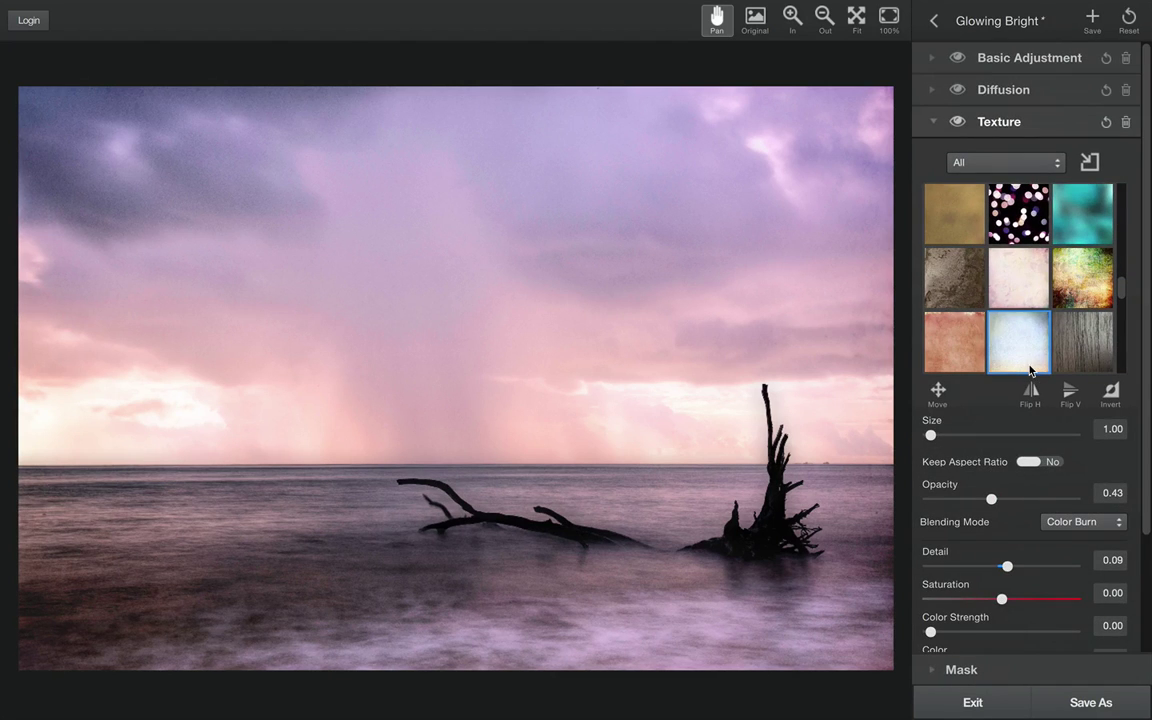
scroll(1031, 310, down, 3)
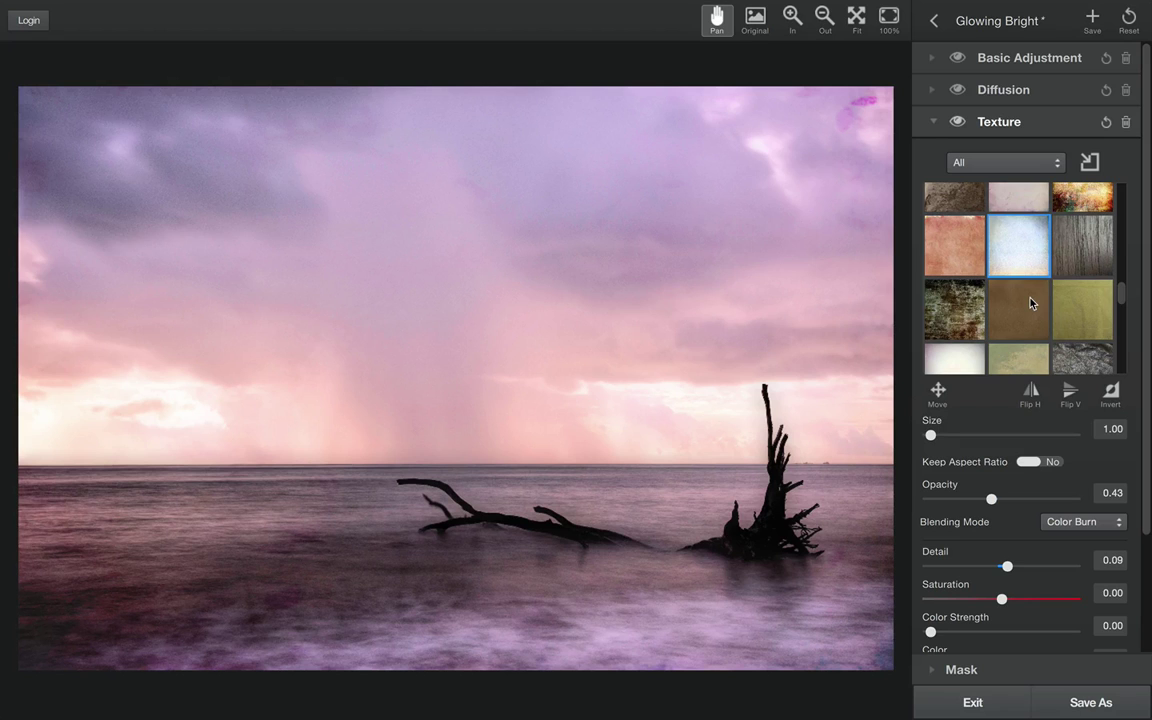
click(1031, 303)
click(1024, 267)
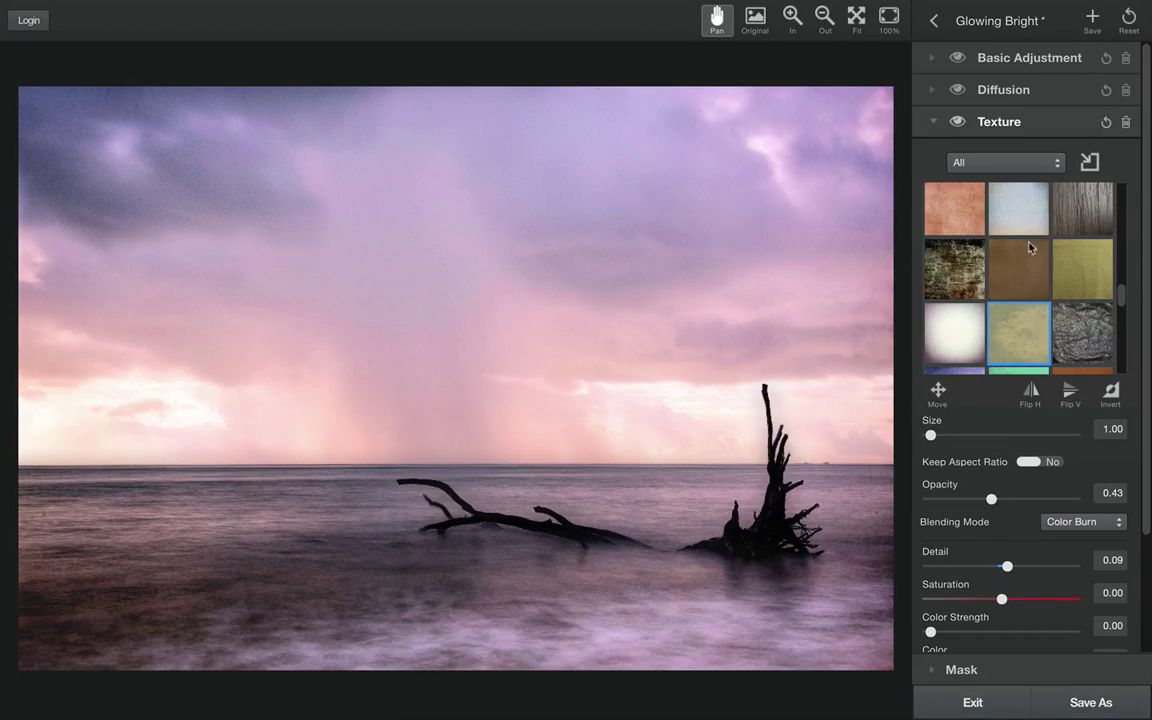
click(1024, 336)
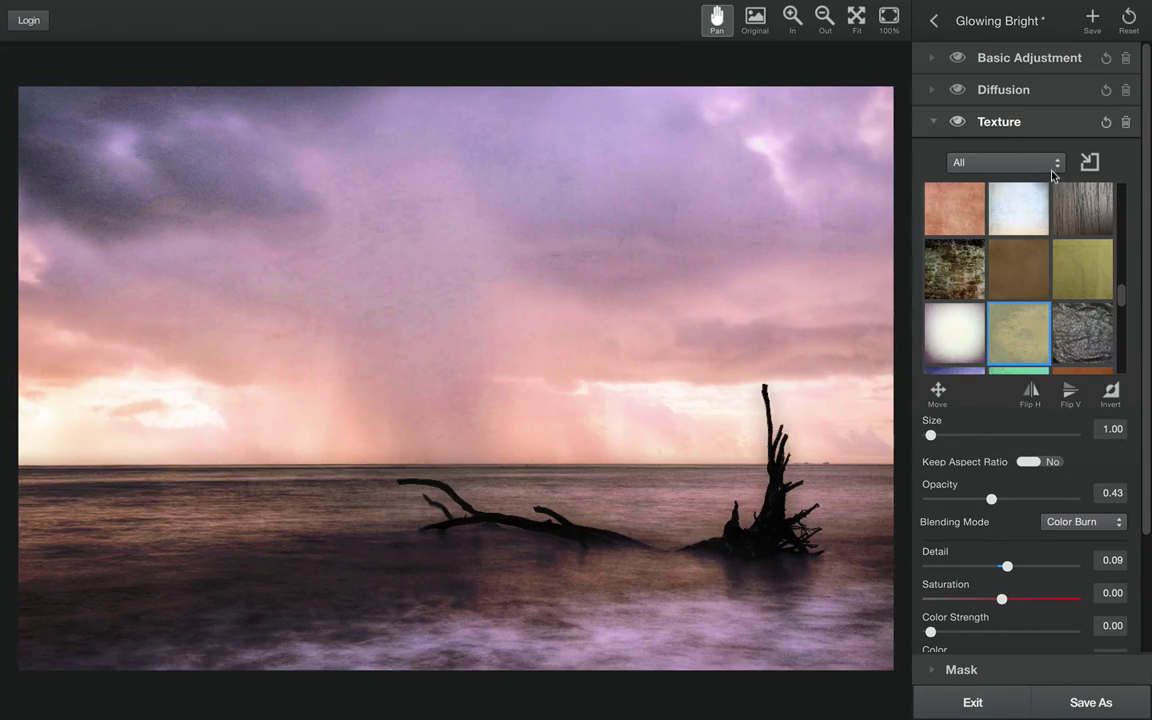
click(1057, 164)
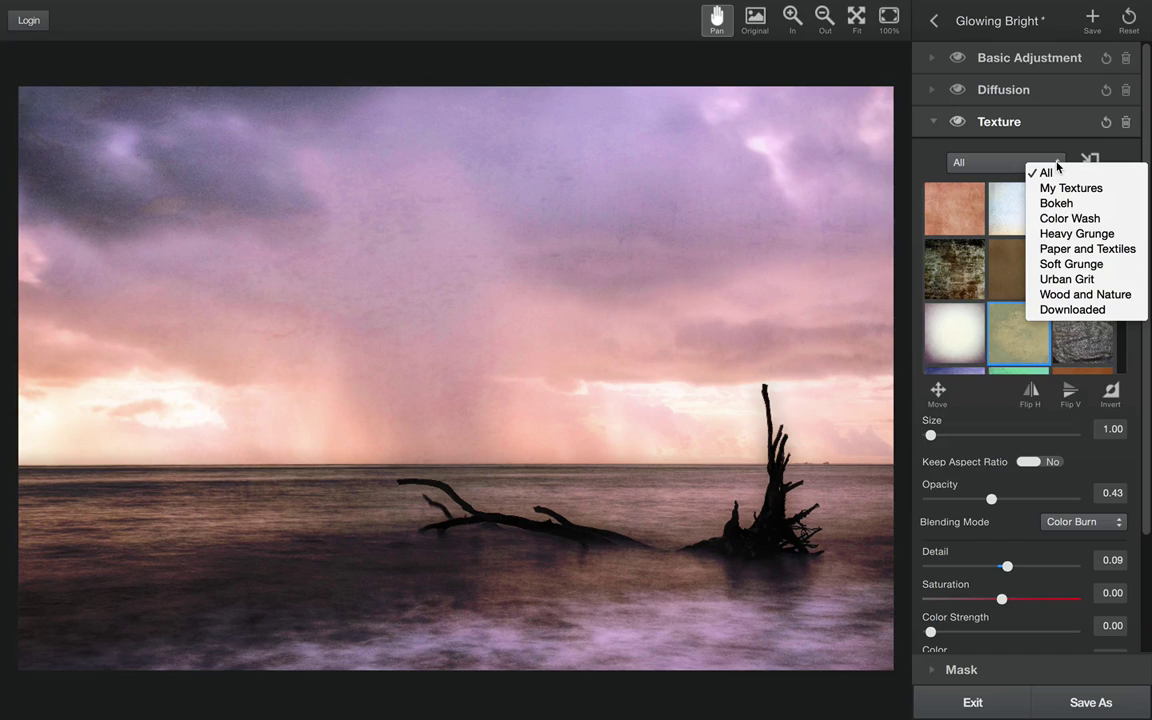
click(1057, 170)
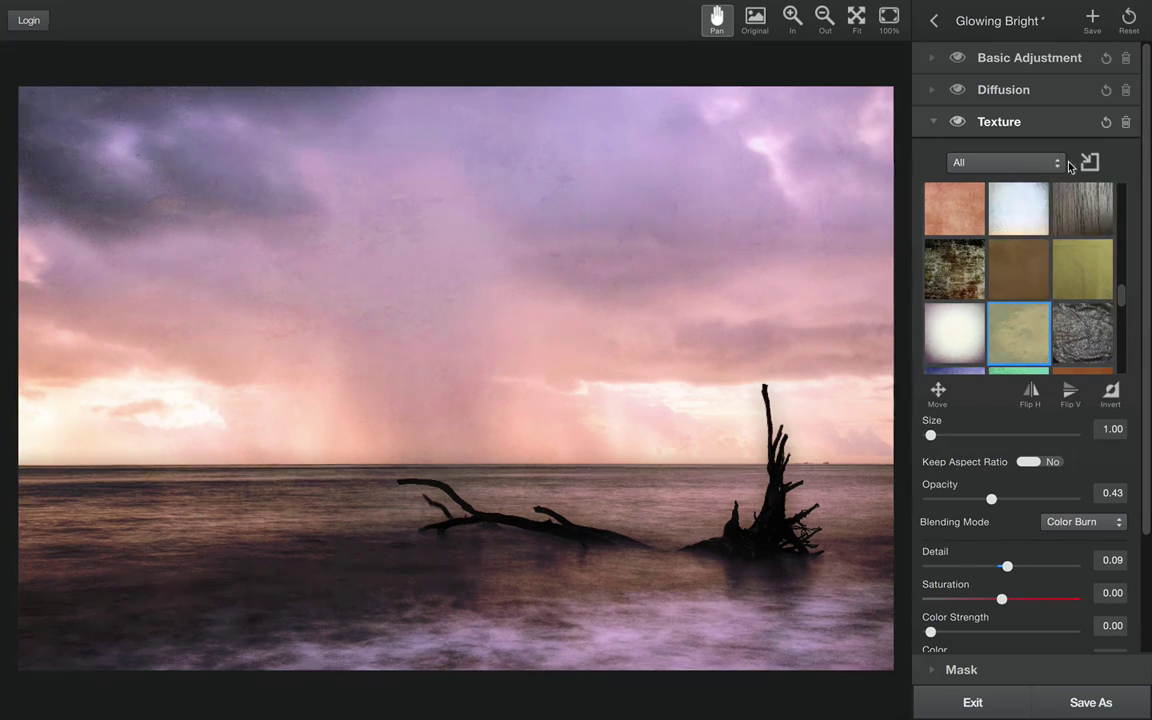
Browse the Color Wash, Heavy Grunge, Paper and Textiles and Soft Grunge textures, then close the library.
click(1090, 162)
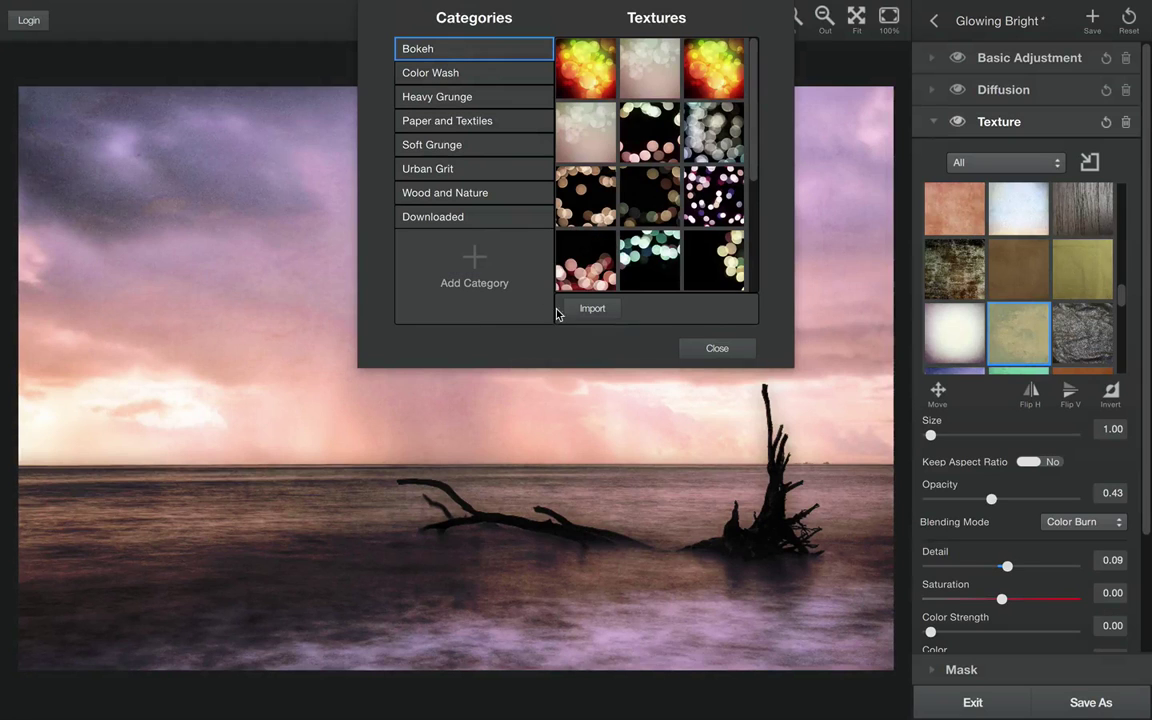
click(445, 78)
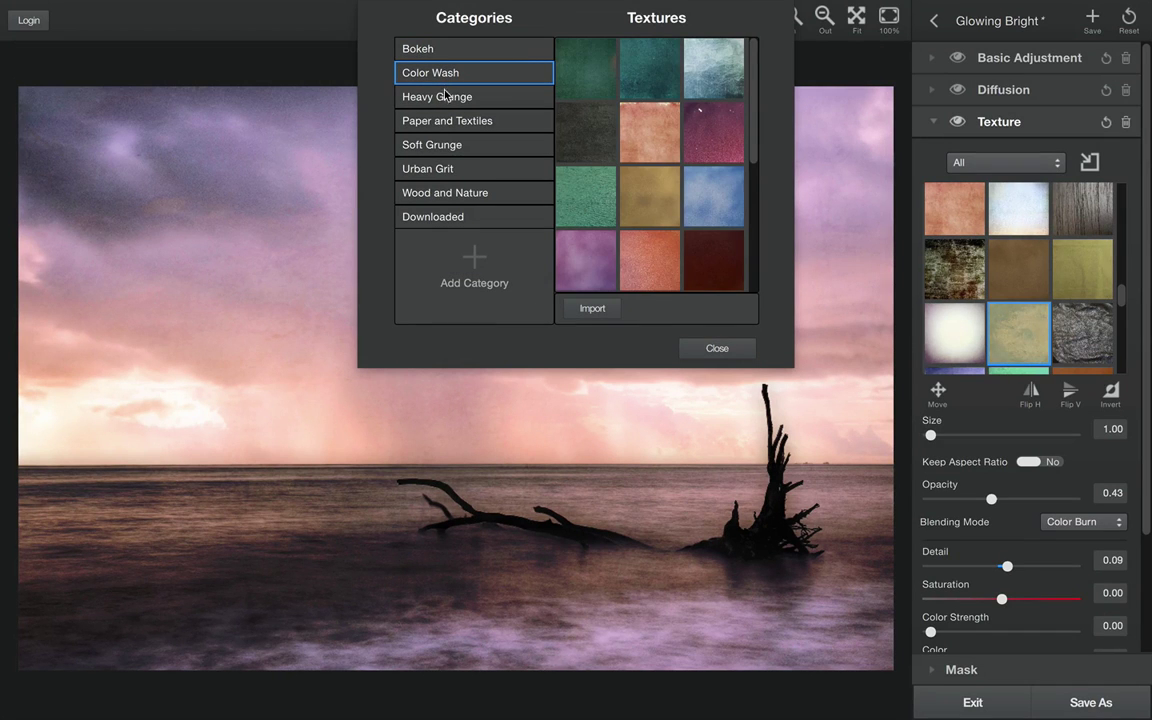
click(445, 98)
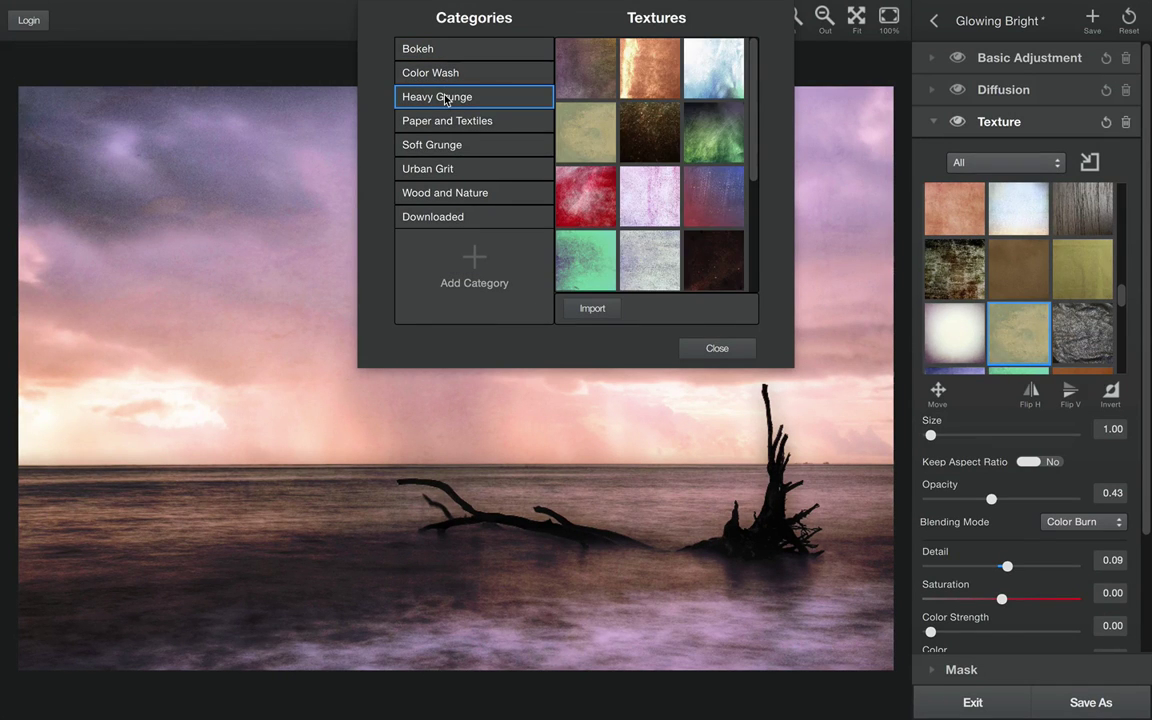
click(444, 119)
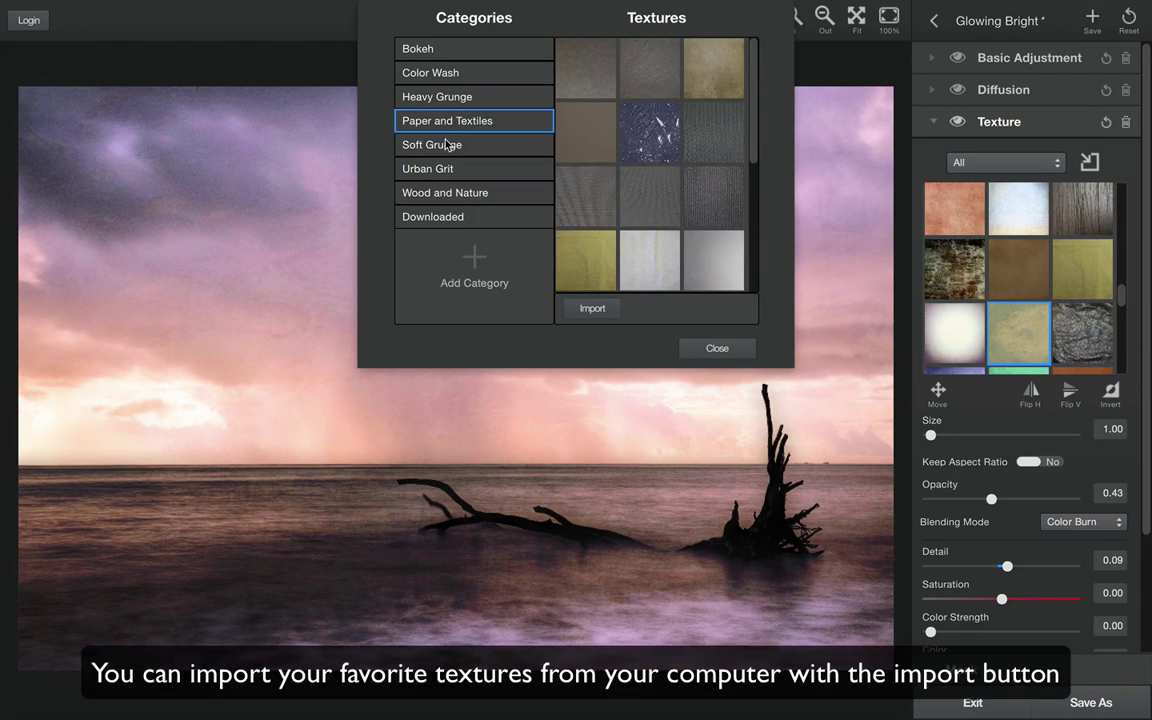
click(446, 145)
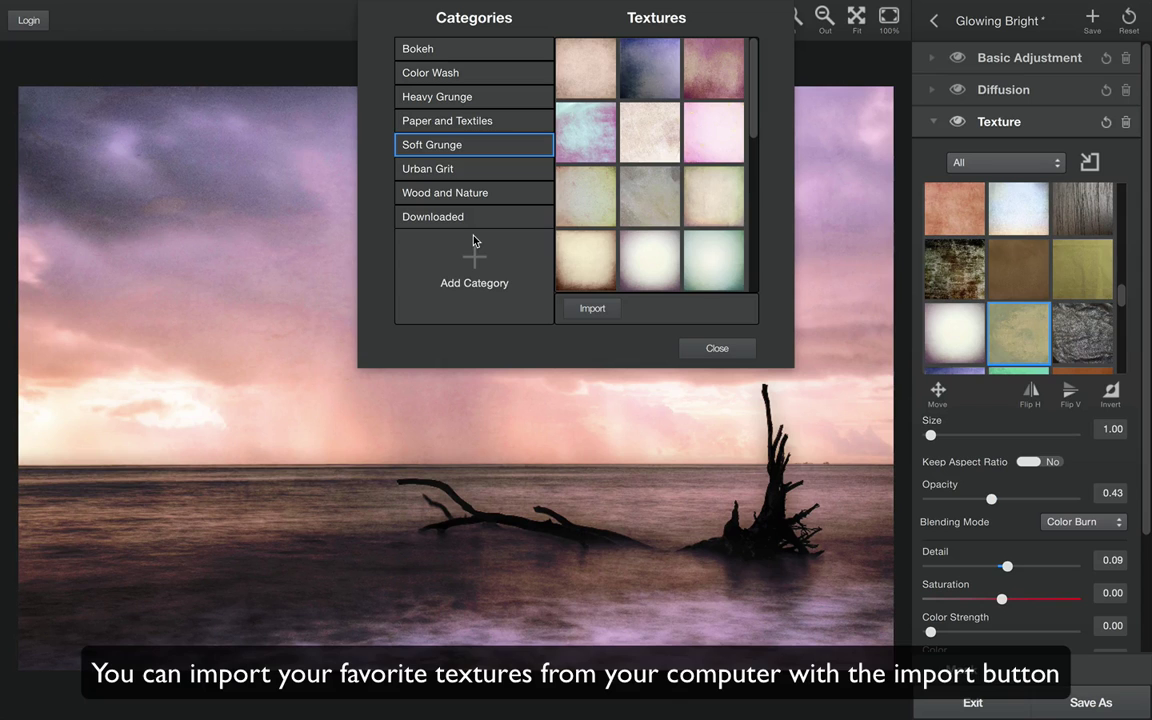
click(720, 349)
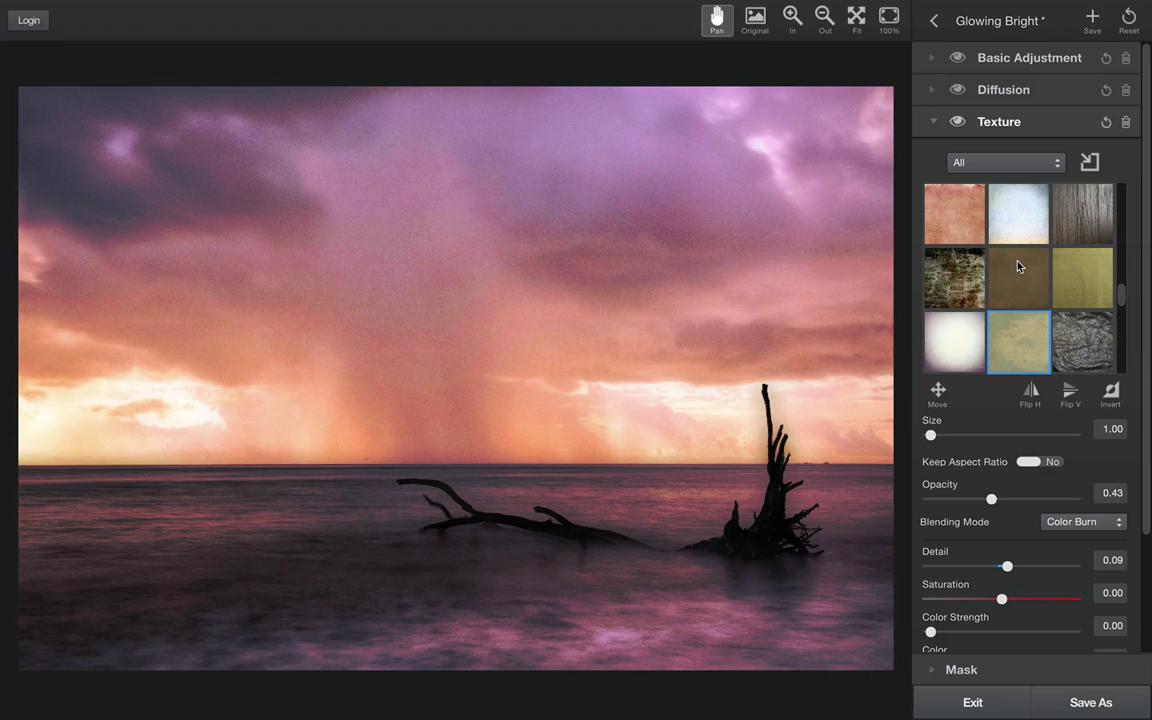
scroll(1018, 266, down, 1)
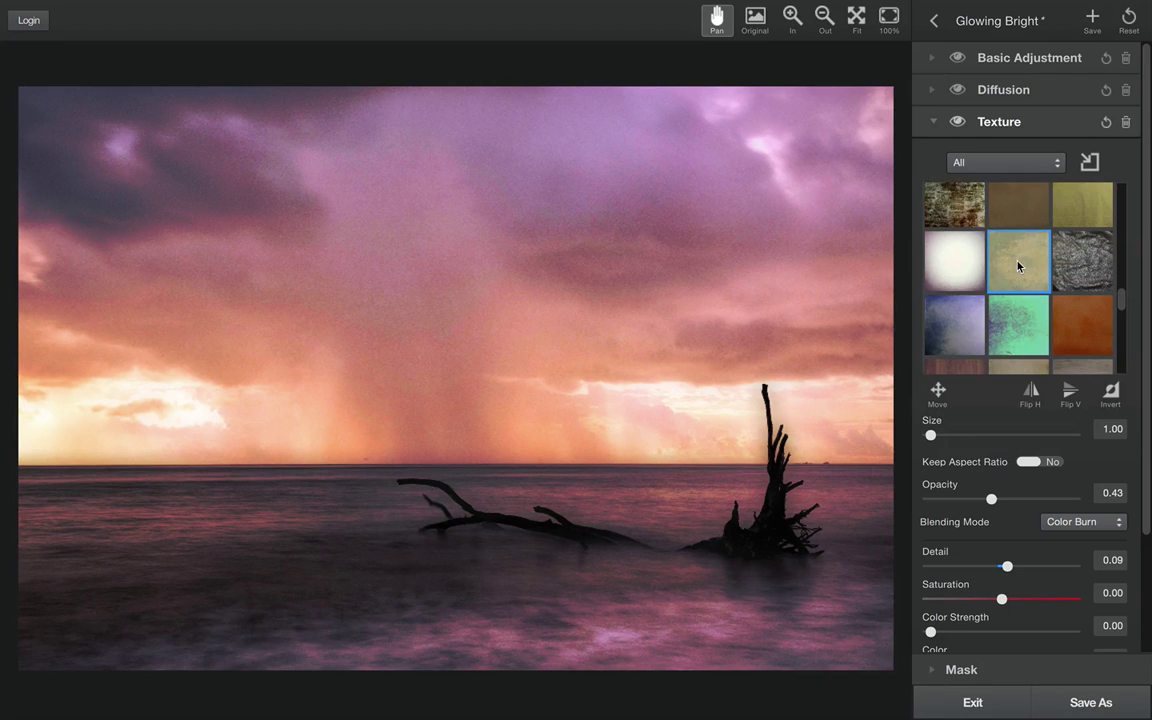
click(1012, 276)
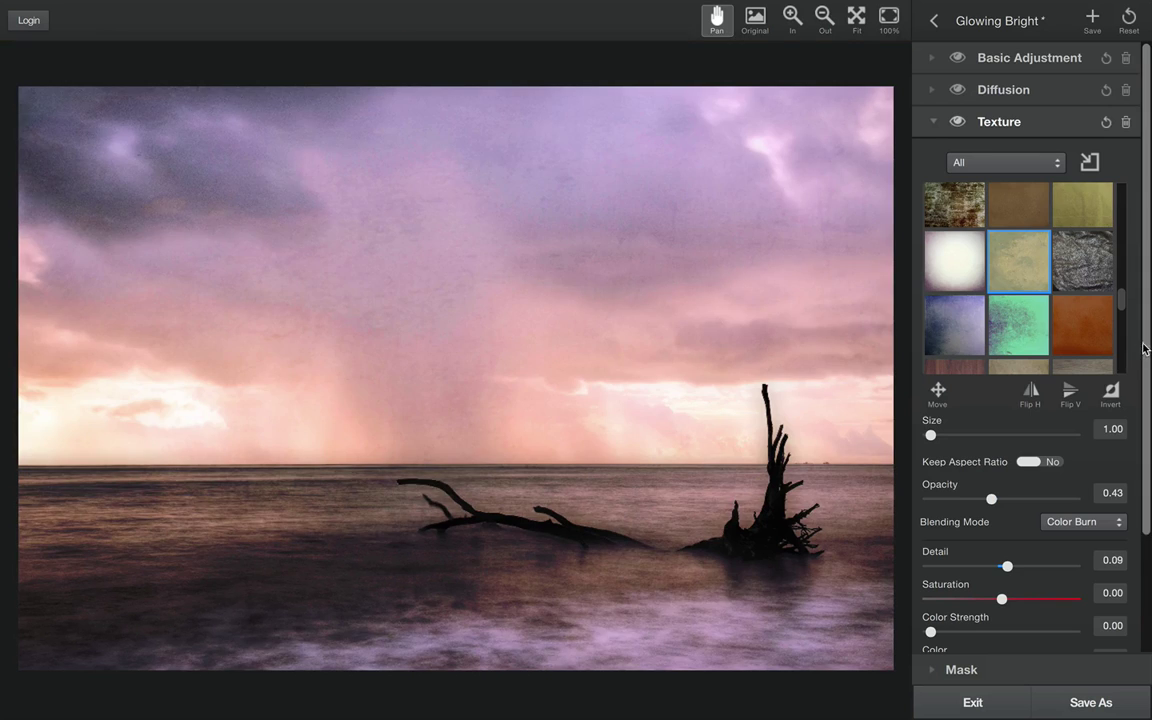
drag(1147, 347, 1149, 571)
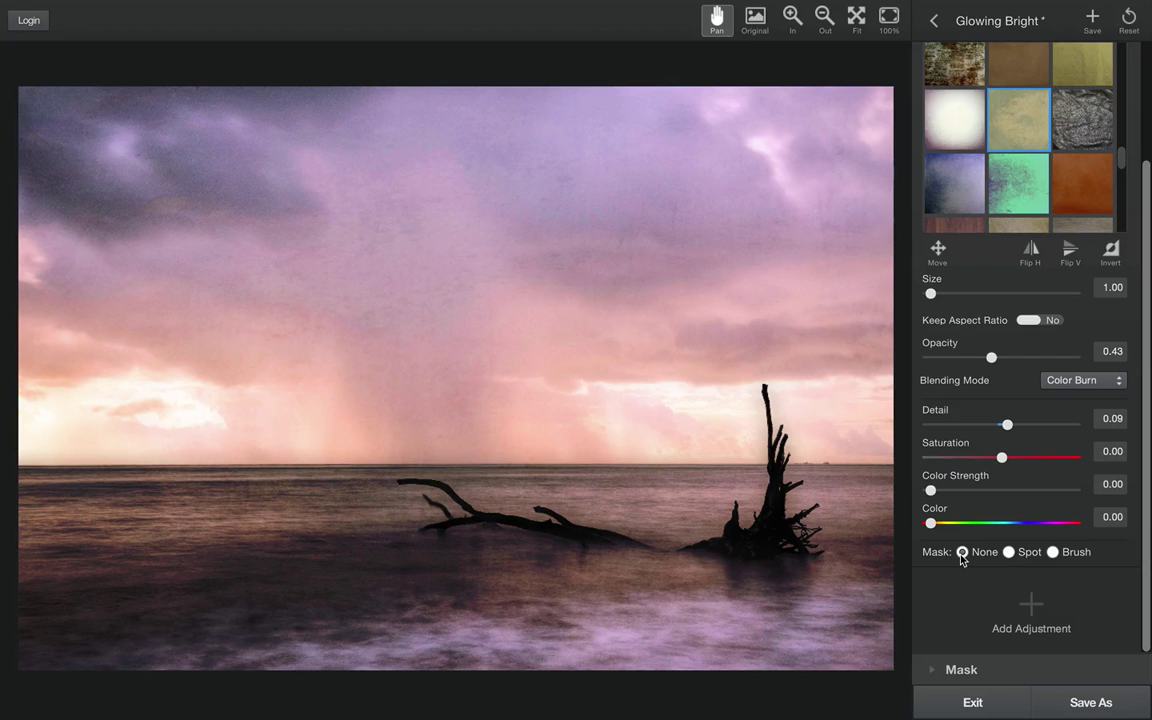
Add a centred Spot mask and stretch it into a wide ellipse across the upper sky.
click(1008, 553)
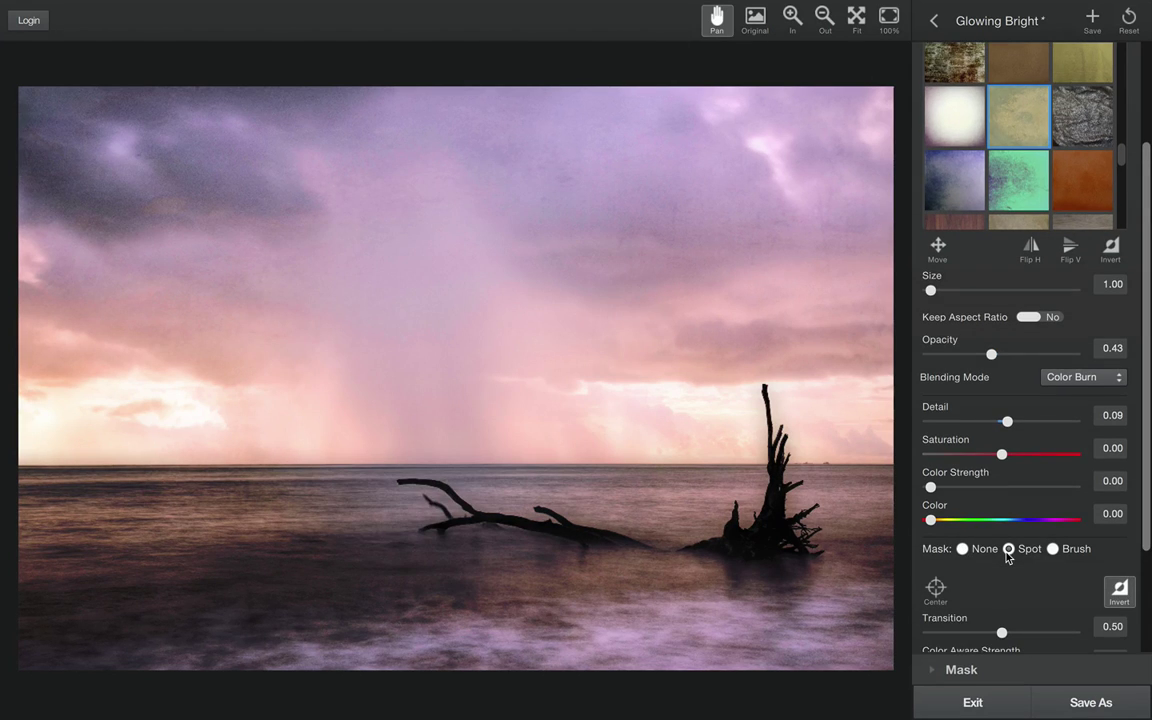
click(936, 588)
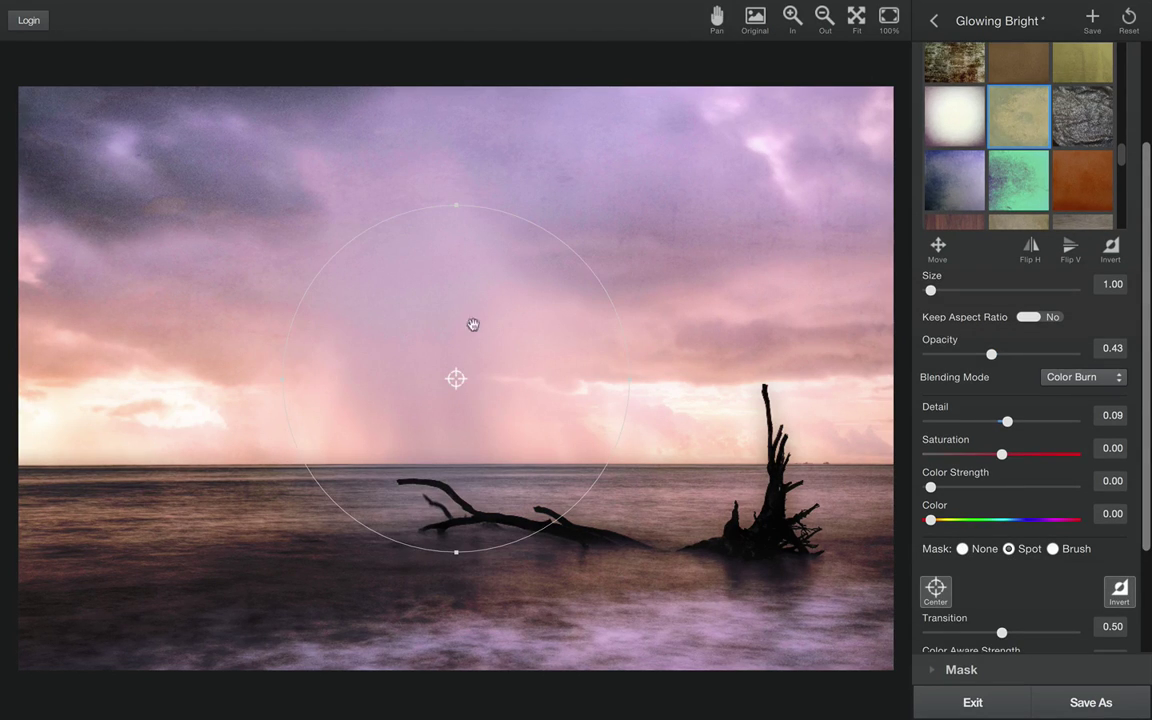
drag(424, 352, 460, 320)
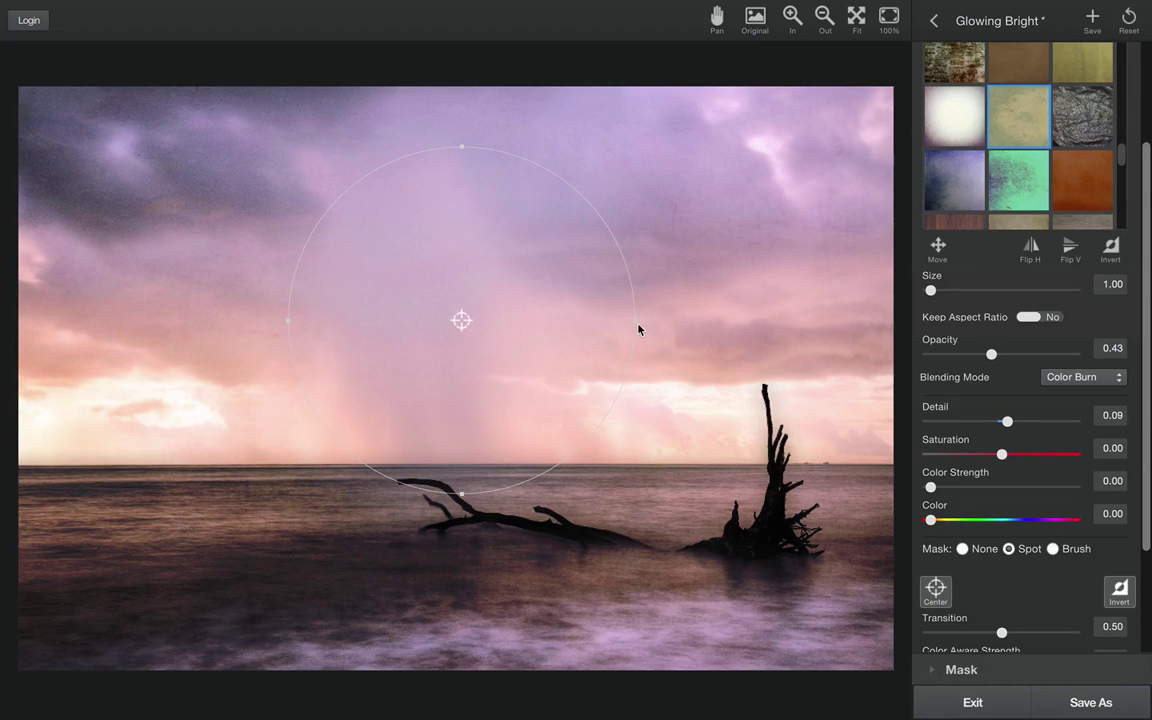
drag(636, 318, 792, 332)
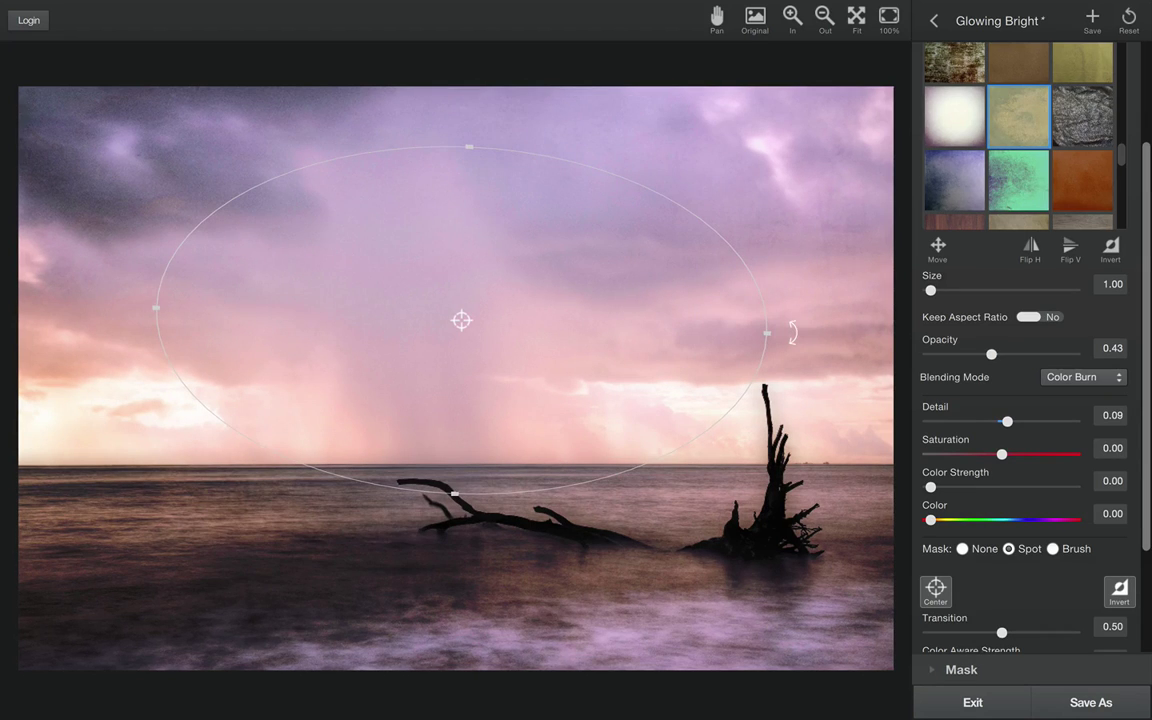
Set the spot mask Transition to 0 for a hard edge, narrowing the ellipse slightly.
scroll(1148, 548, down, 3)
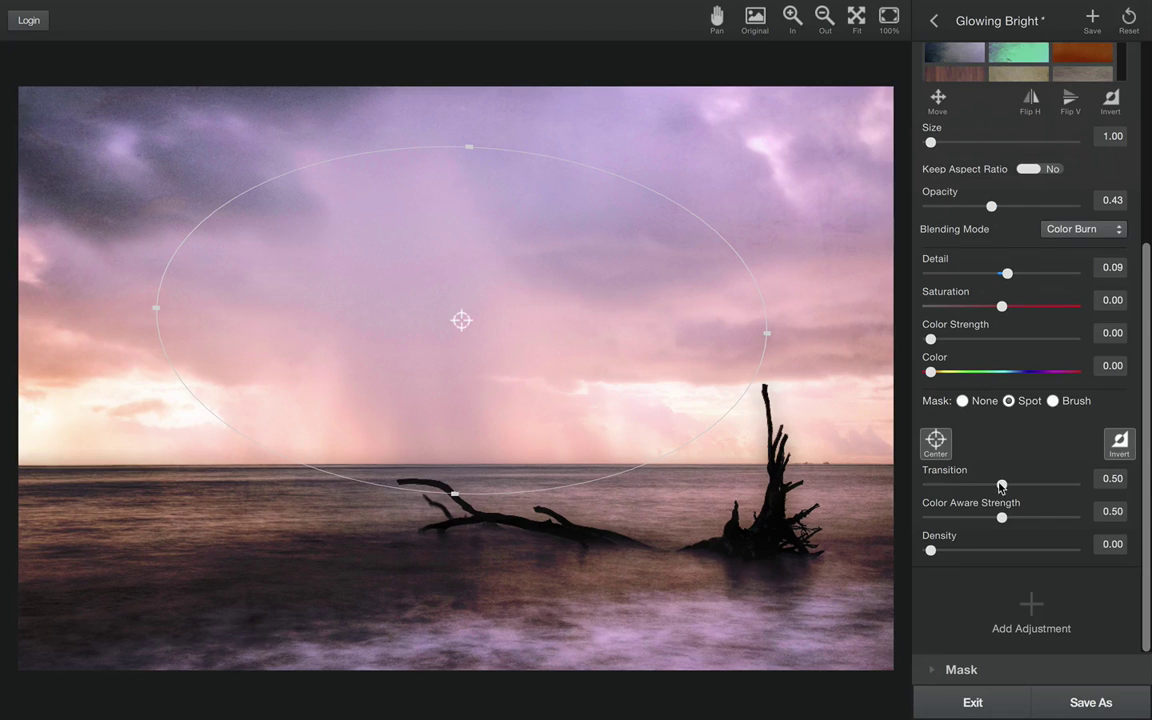
drag(1001, 484, 928, 485)
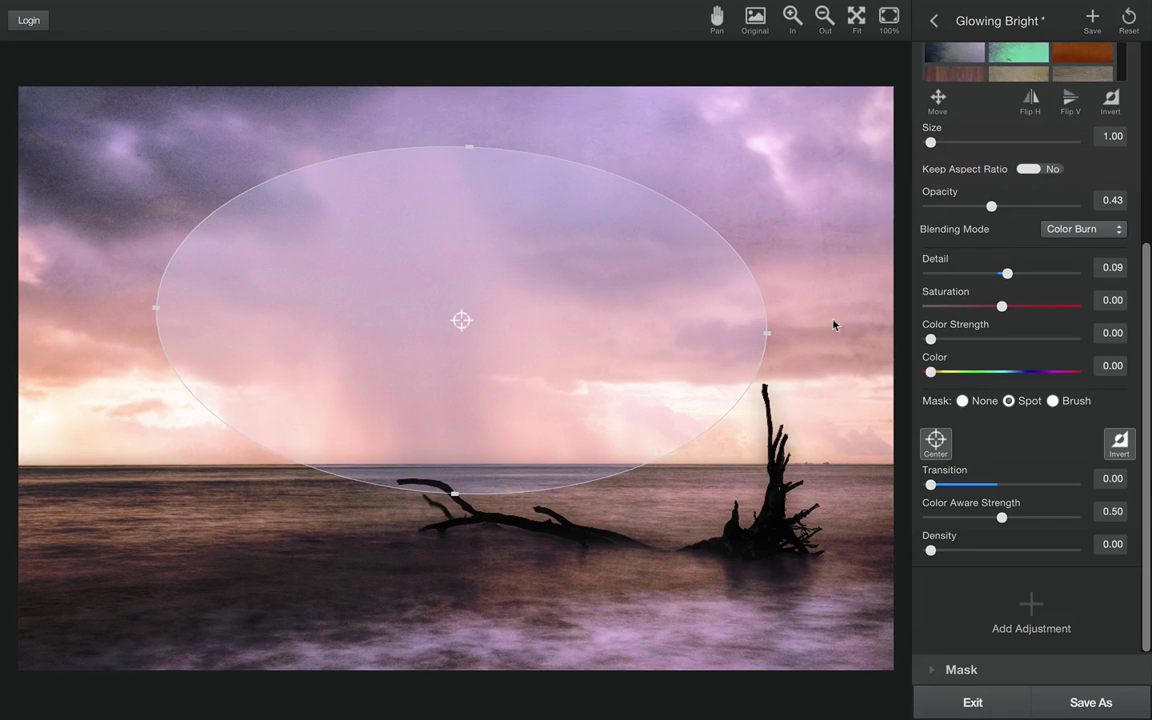
mouse_move(763, 333)
mouse_down()
mouse_move(543, 332)
mouse_move(761, 306)
mouse_move(735, 188)
mouse_move(748, 237)
mouse_move(776, 213)
mouse_move(776, 332)
mouse_move(775, 322)
mouse_up()
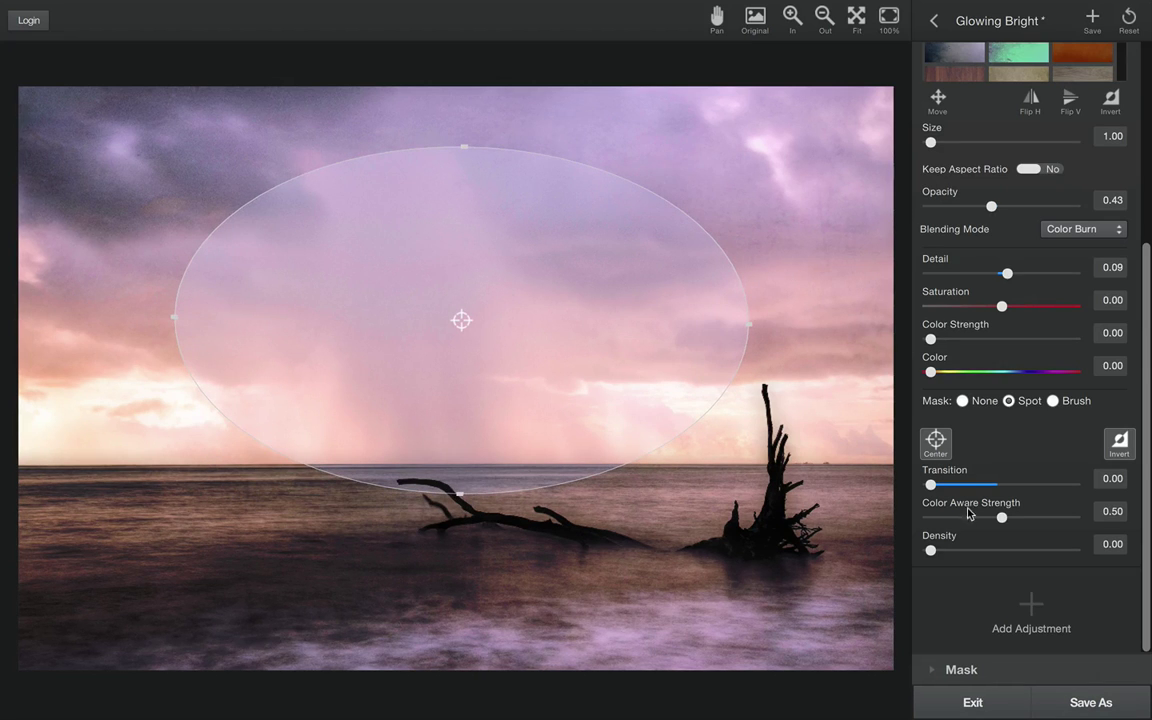
drag(930, 485, 1081, 490)
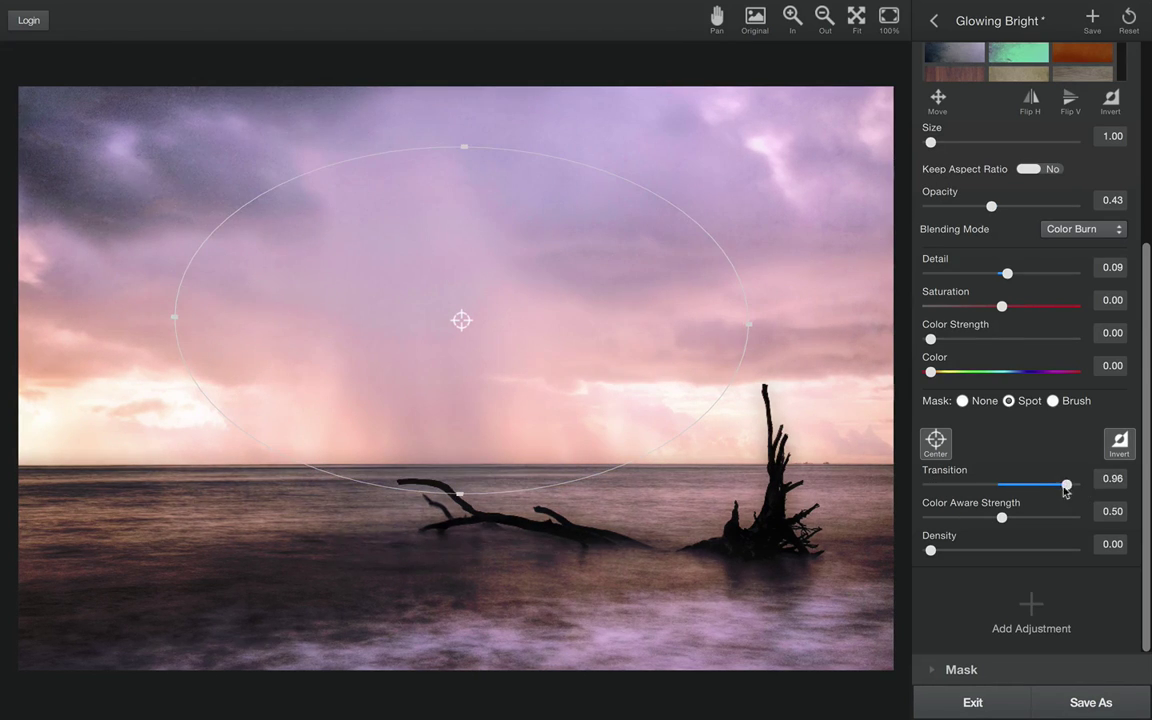
drag(960, 486, 913, 500)
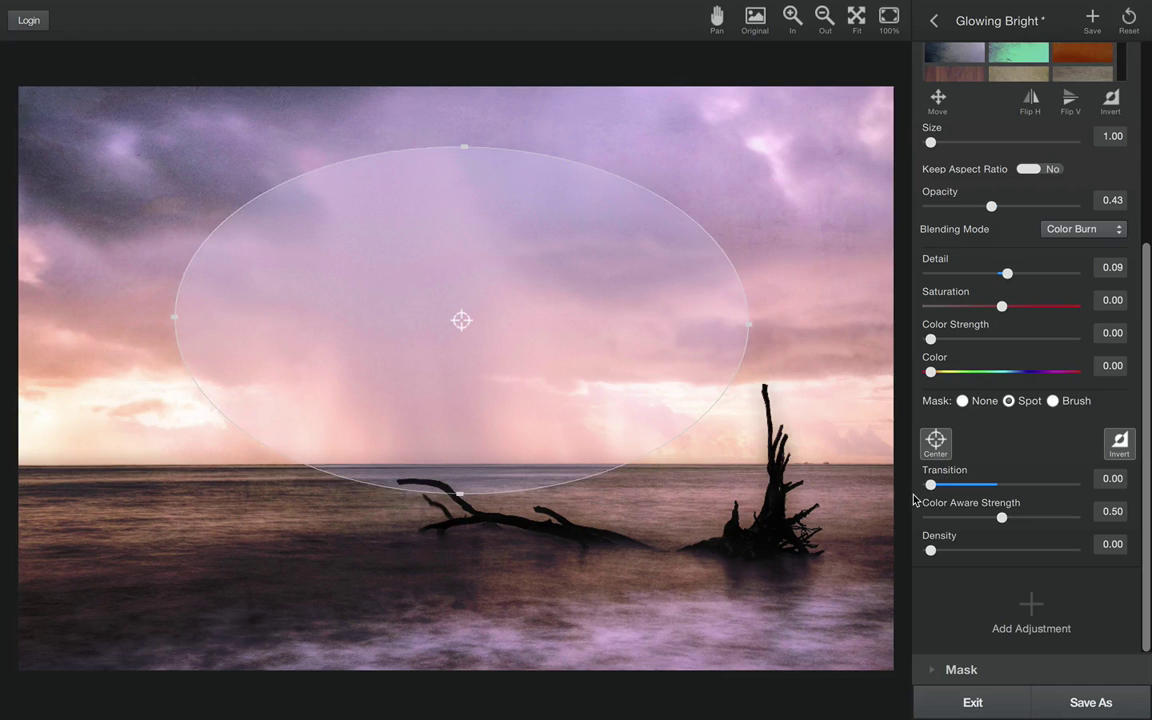
Move and narrow the spot ellipse over the driftwood, soften Transition to 0.86, and invert it.
click(936, 441)
drag(463, 321, 614, 475)
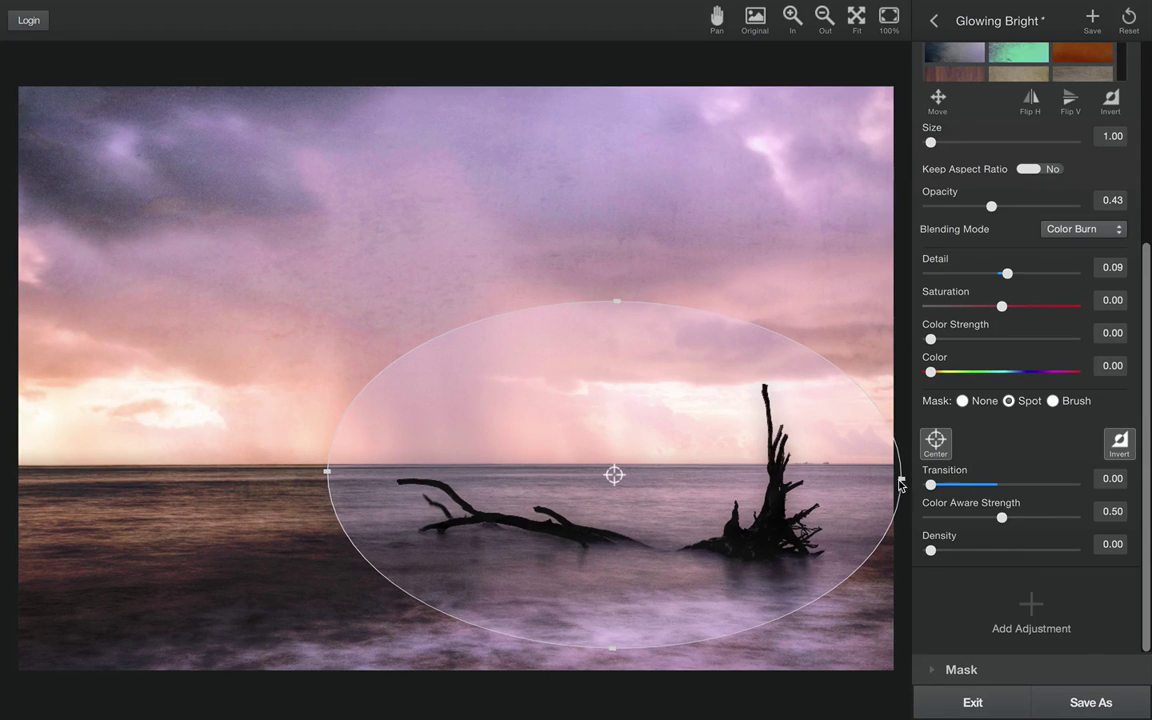
drag(901, 478, 841, 481)
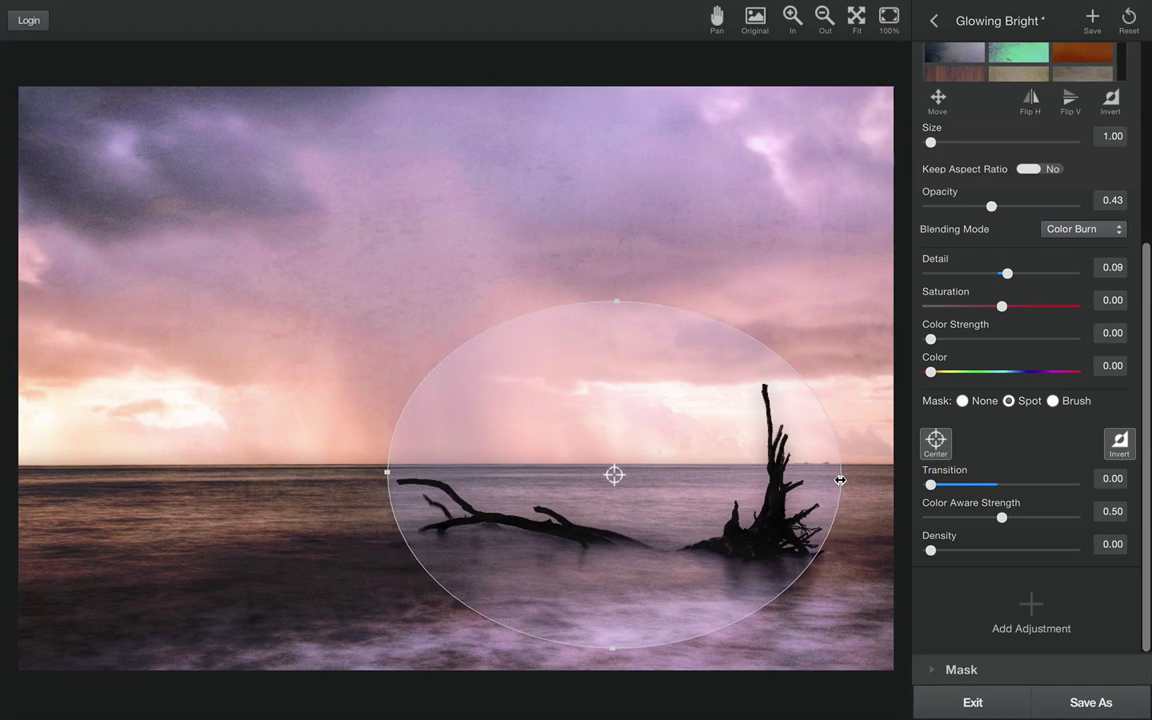
mouse_move(614, 475)
mouse_down()
mouse_move(635, 502)
mouse_move(627, 486)
mouse_up()
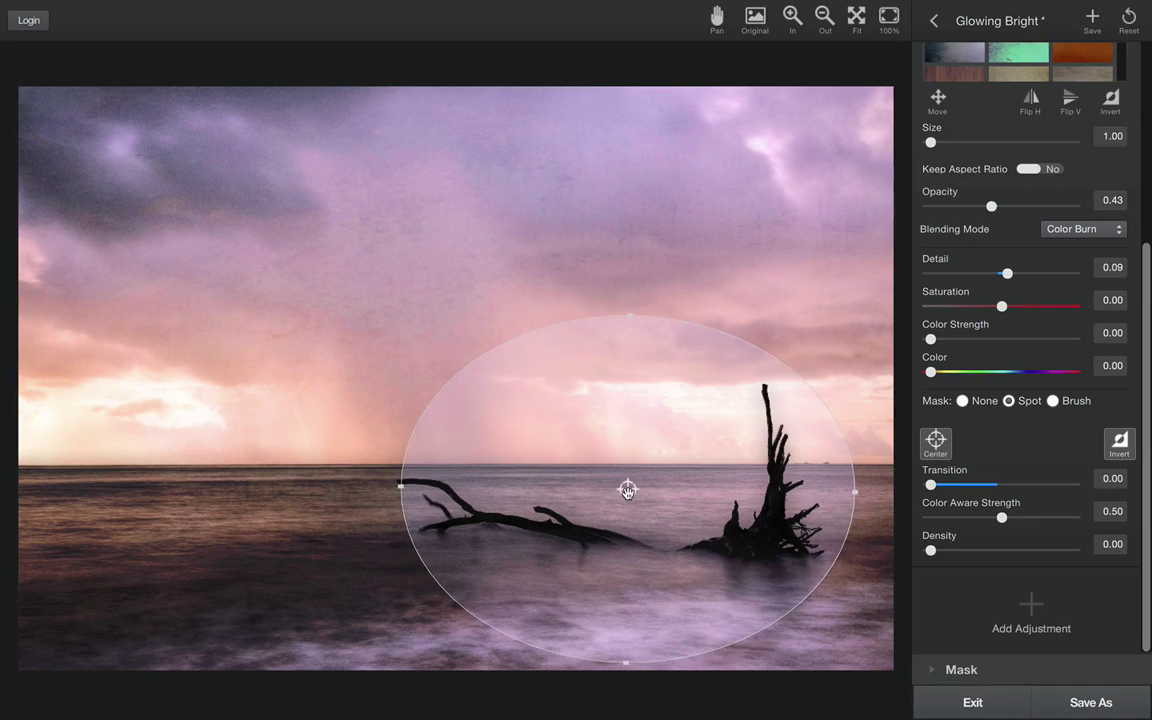
drag(930, 485, 1054, 488)
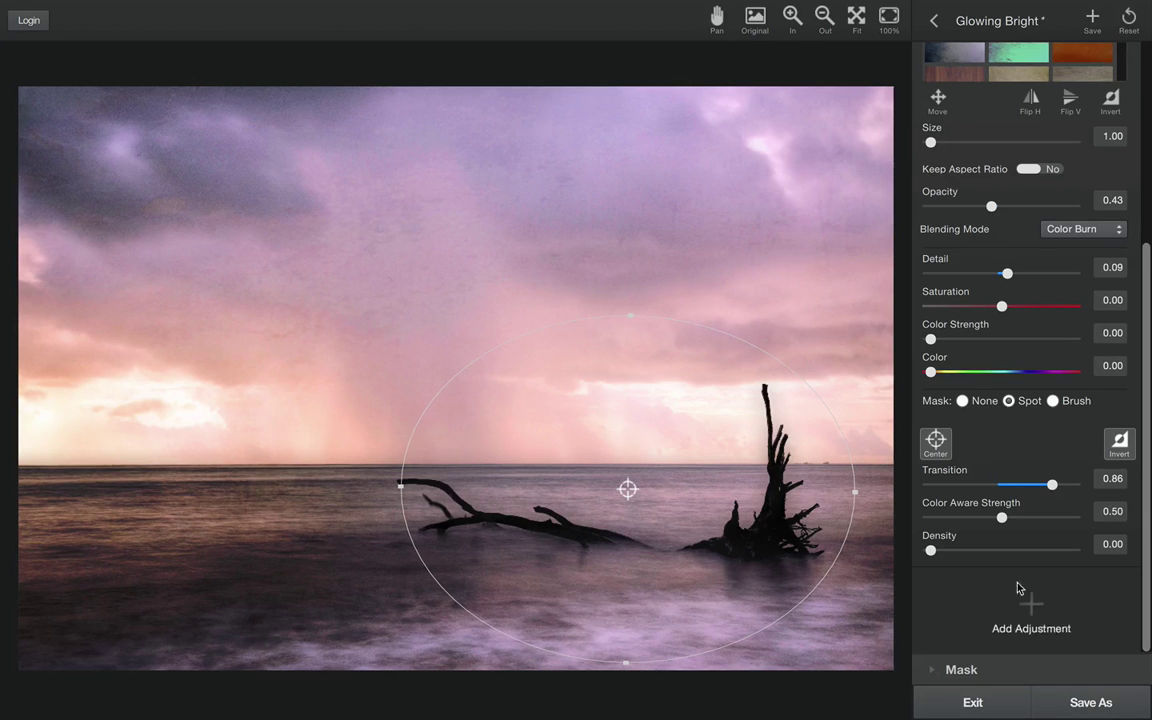
click(1120, 444)
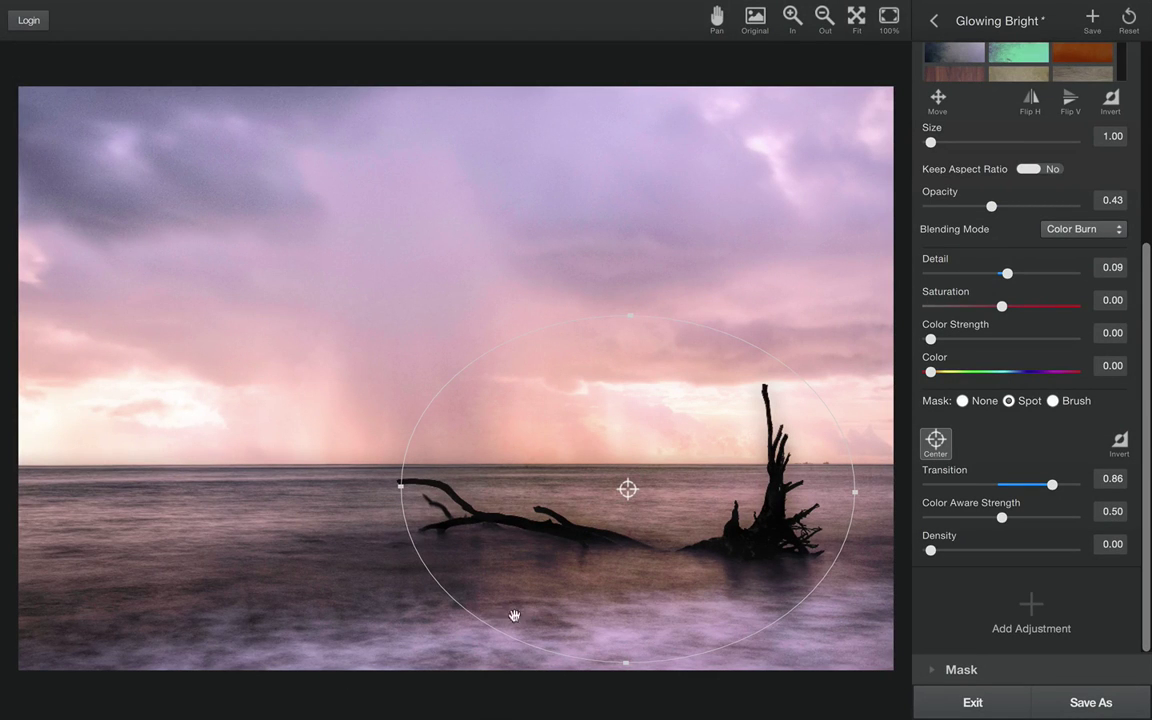
click(1120, 443)
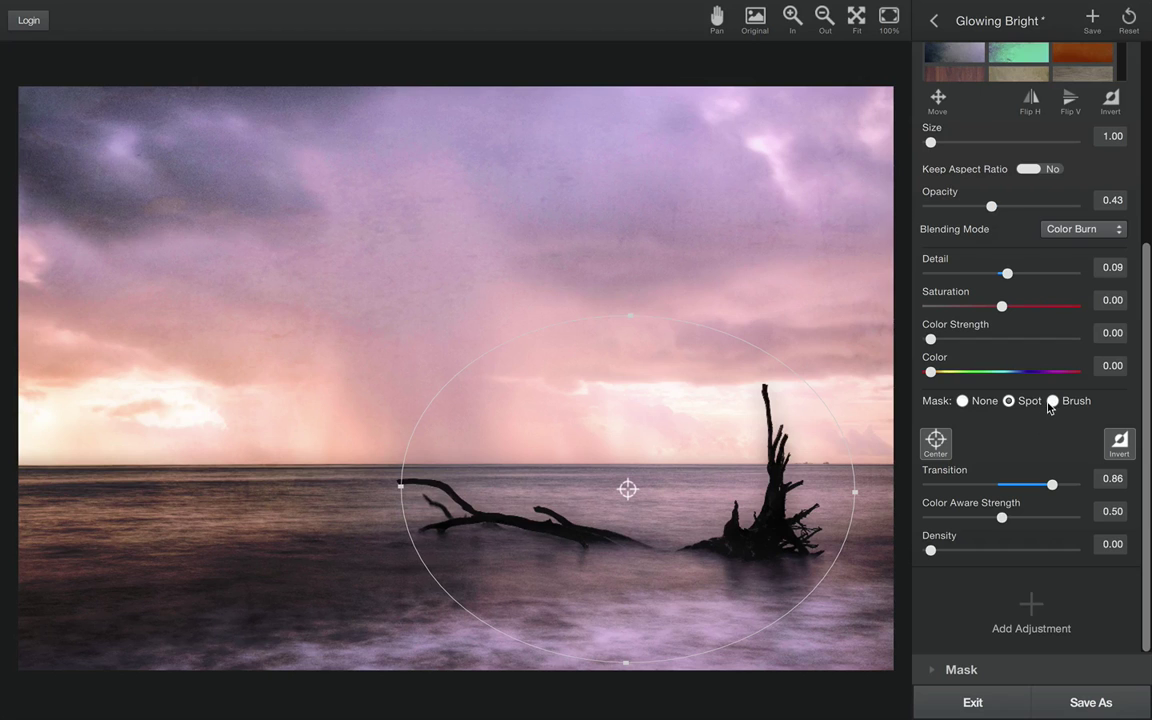
Replace the spot mask with a Brush mask and set brush Hardness fully soft.
click(962, 401)
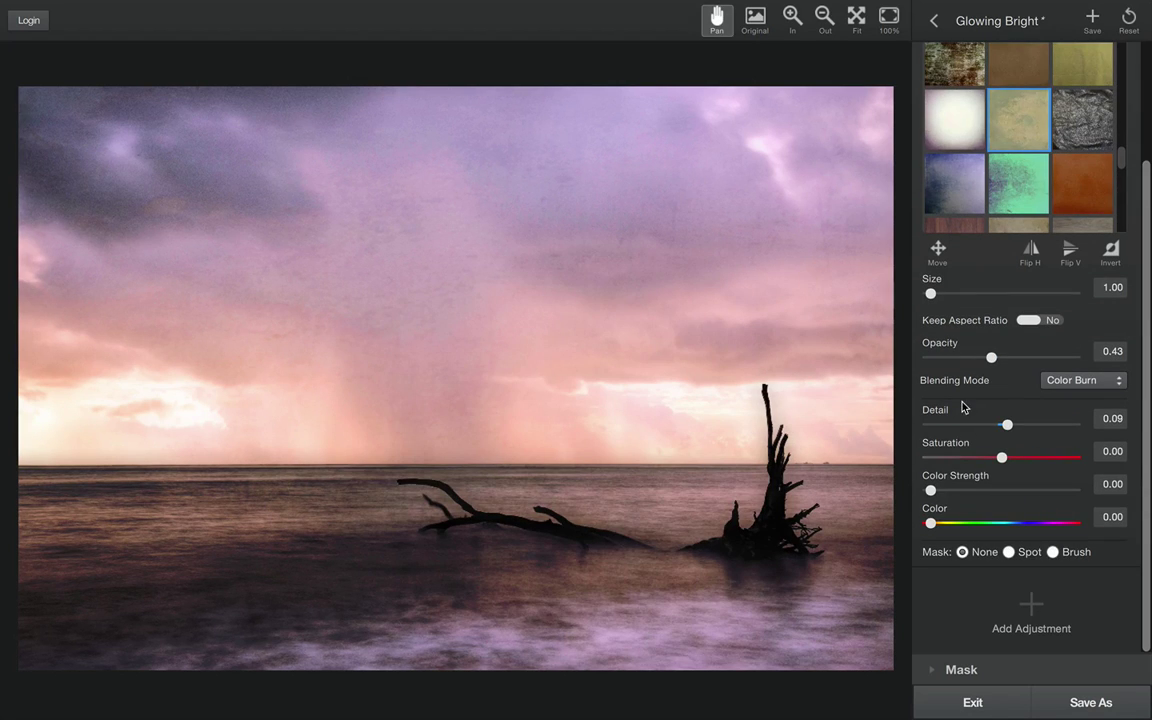
click(1054, 553)
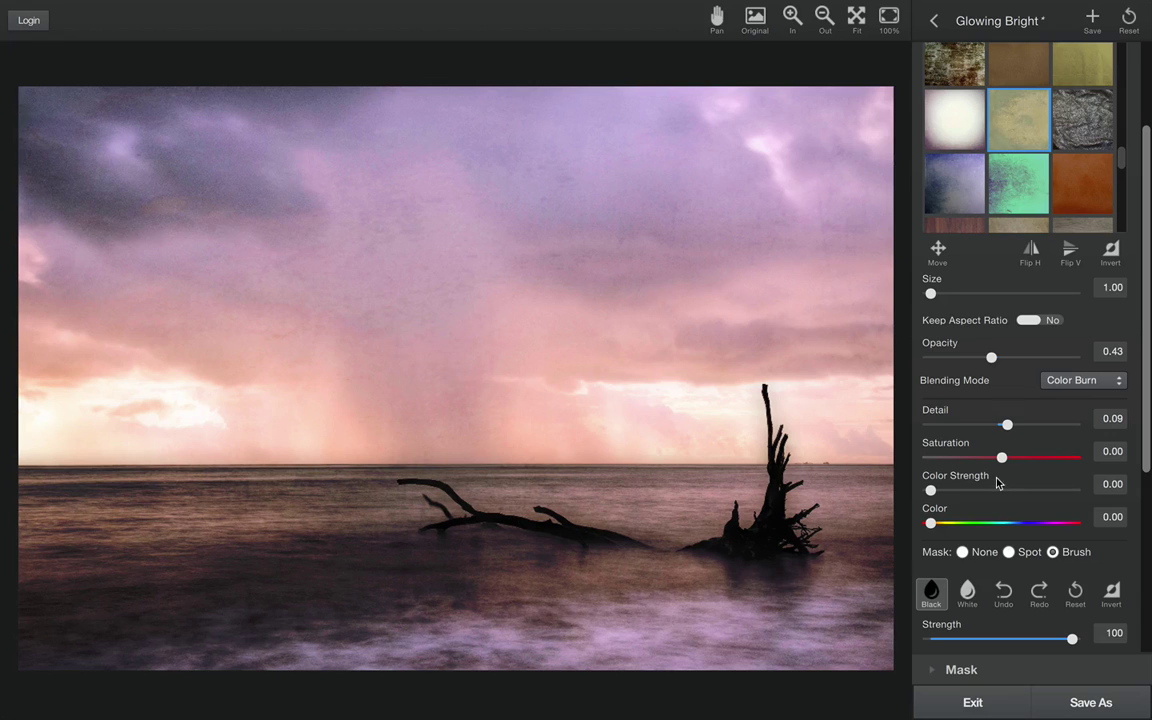
scroll(1147, 338, down, 5)
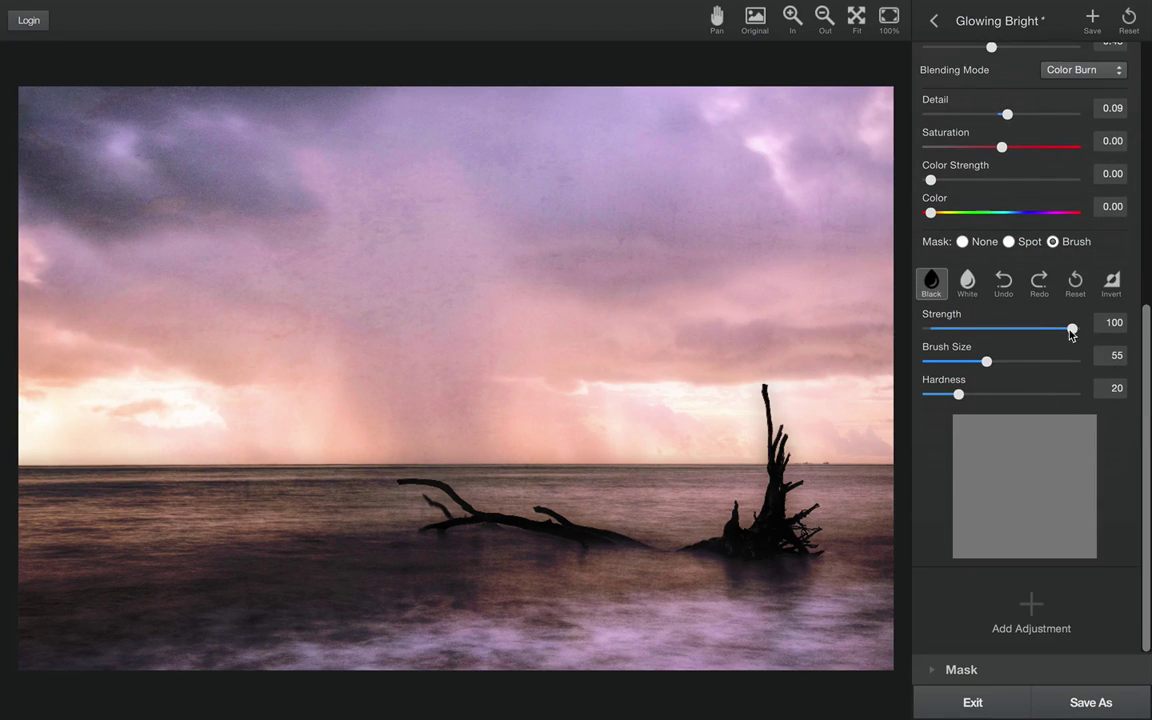
drag(960, 397, 907, 396)
Paint a soft test dot, then at full hardness a sky patch and six small dots.
click(480, 293)
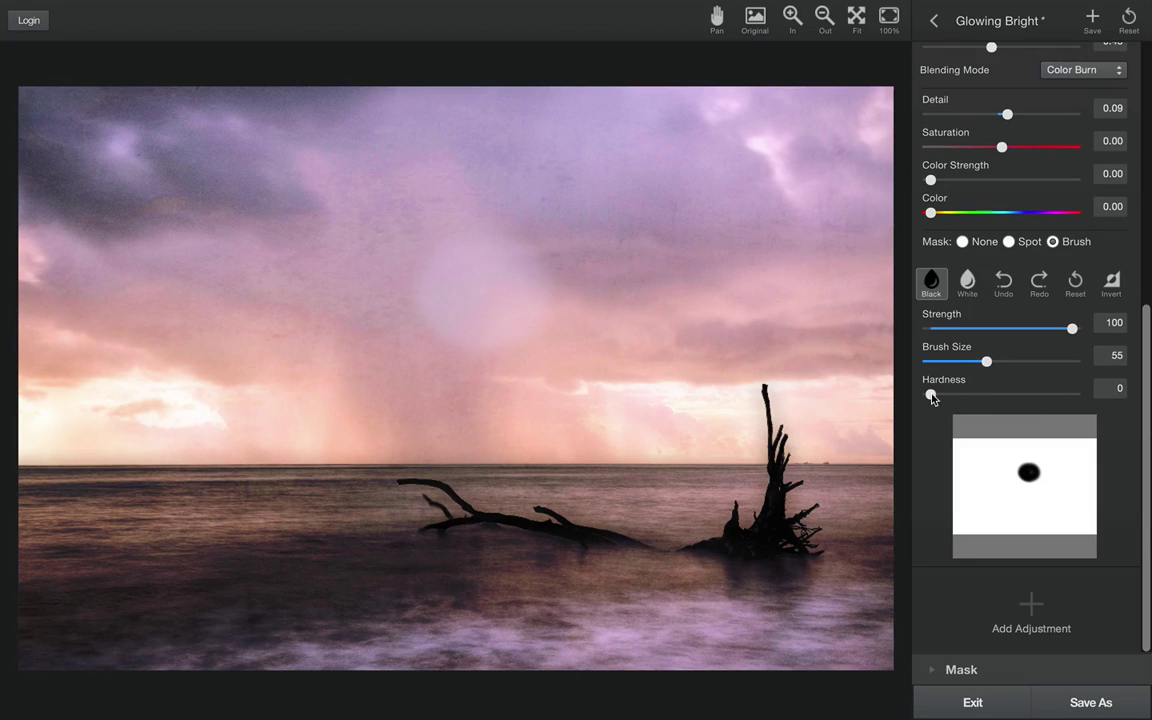
drag(931, 396, 1075, 394)
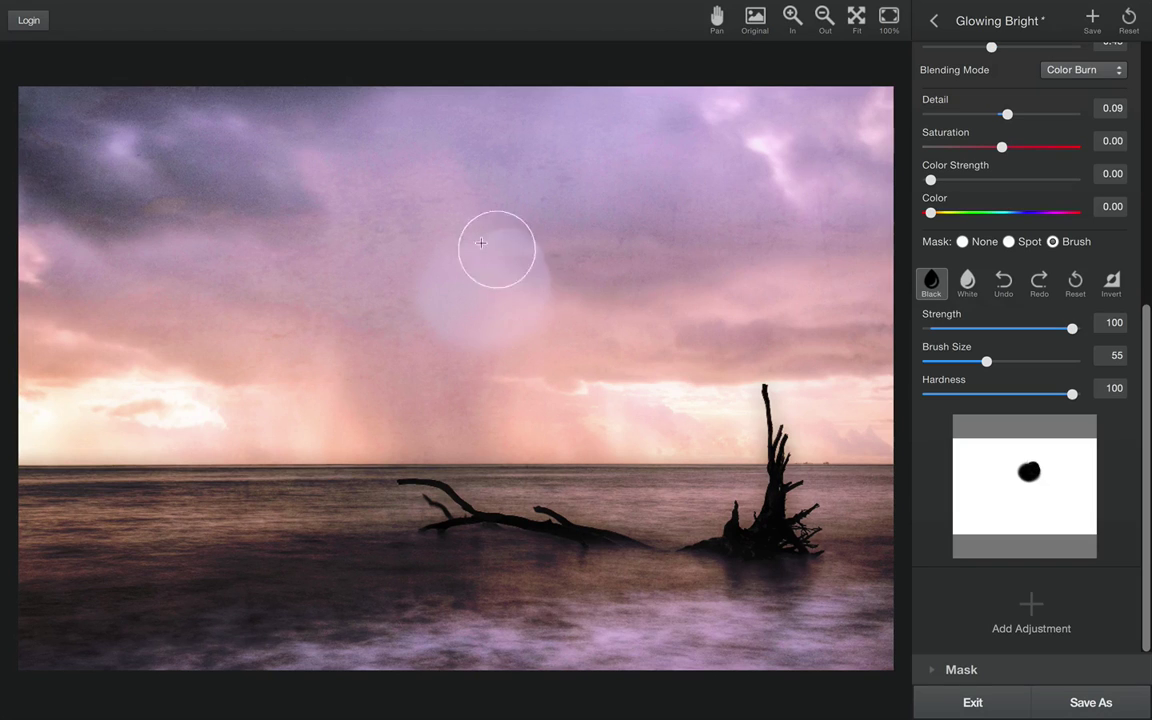
mouse_move(480, 242)
mouse_down()
mouse_move(539, 312)
mouse_move(490, 340)
mouse_move(418, 307)
mouse_move(452, 242)
mouse_move(527, 265)
mouse_up()
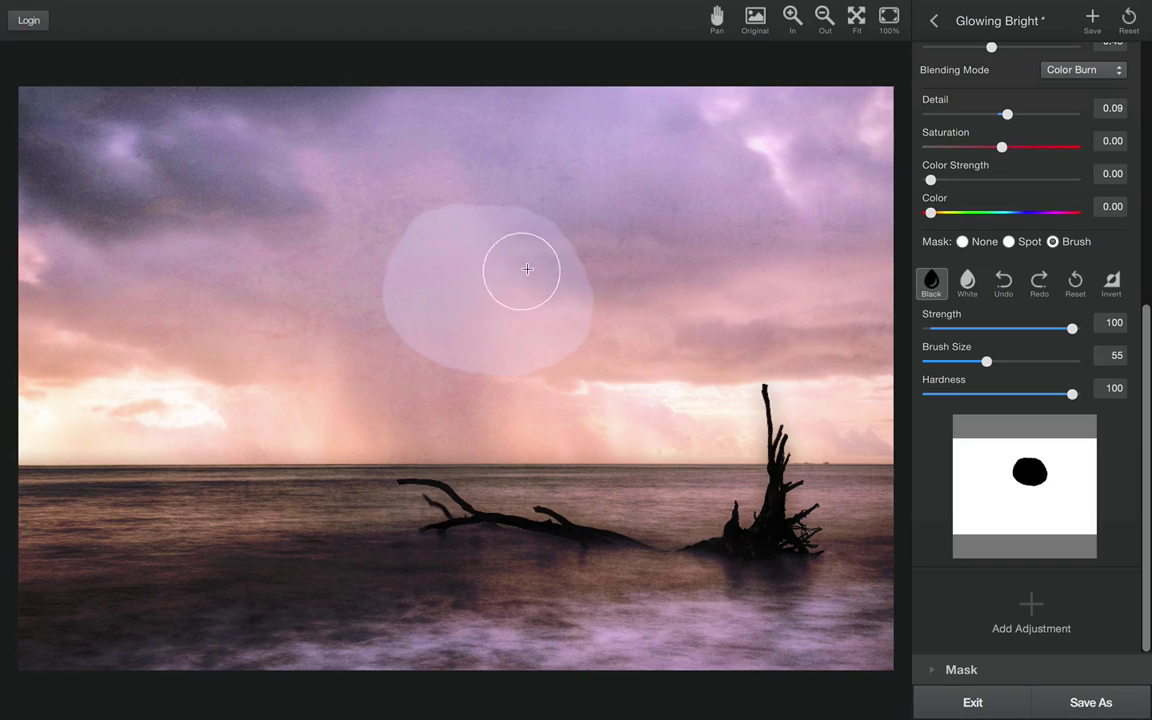
click(704, 258)
click(622, 178)
click(658, 352)
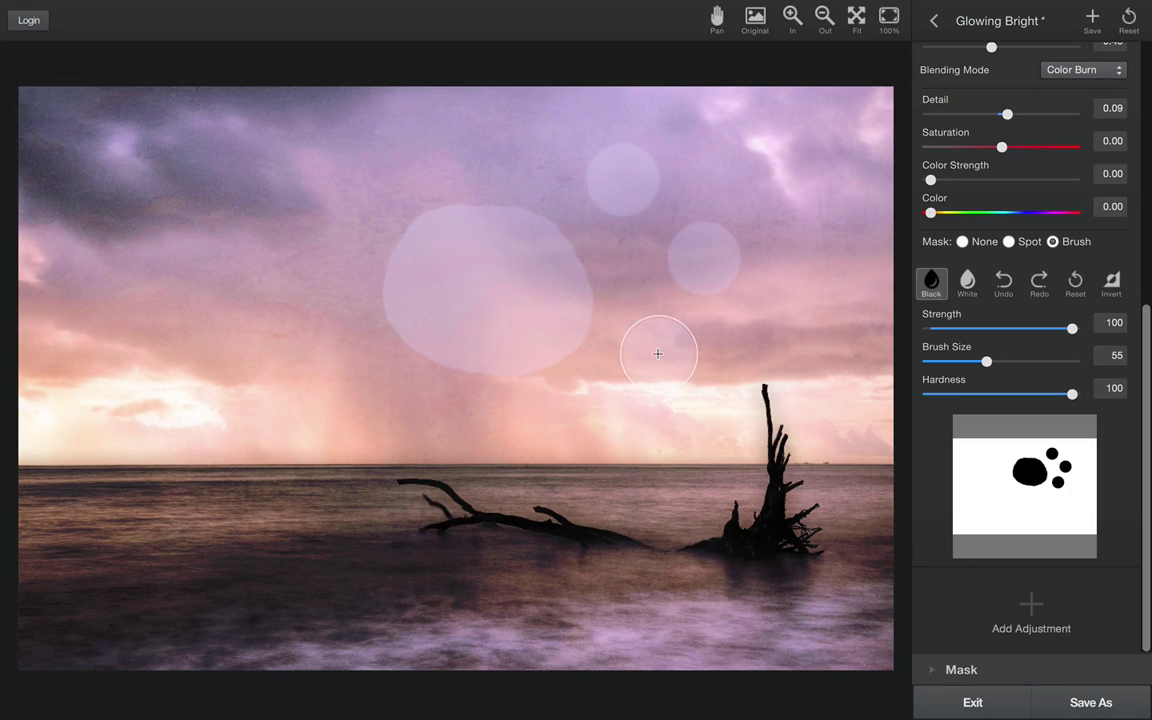
click(417, 463)
click(246, 253)
click(383, 174)
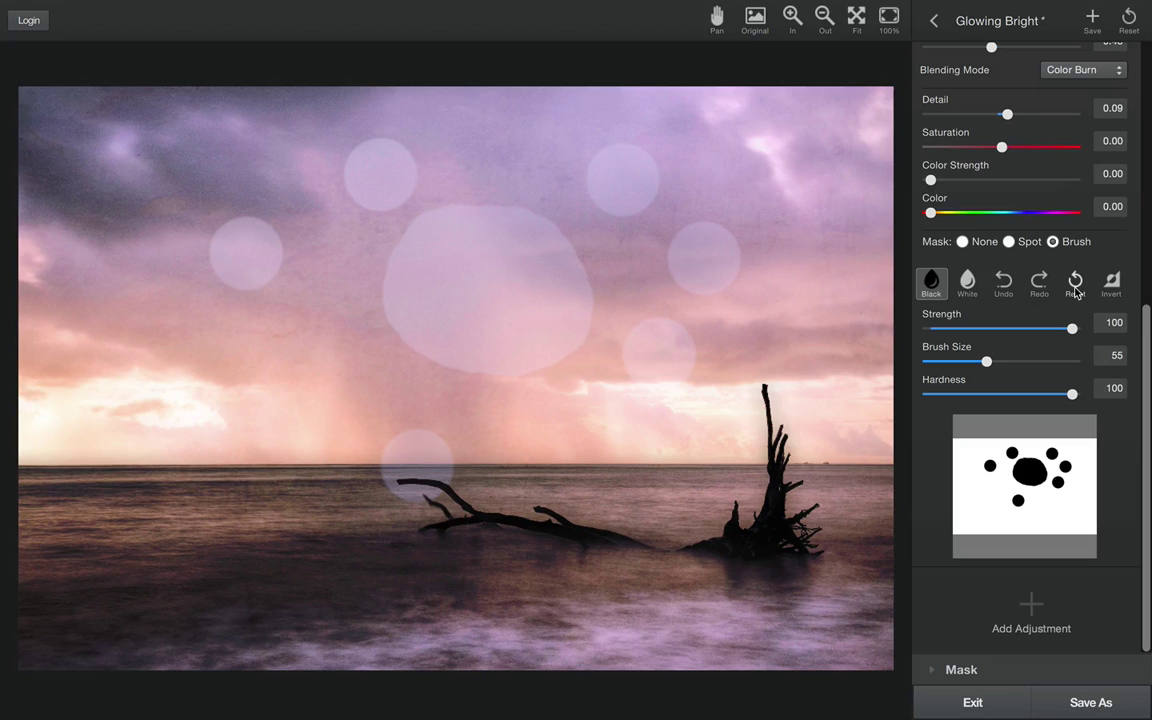
Undo and redo the last three dots, then reset the brush mask to blank.
click(1004, 286)
click(1004, 286)
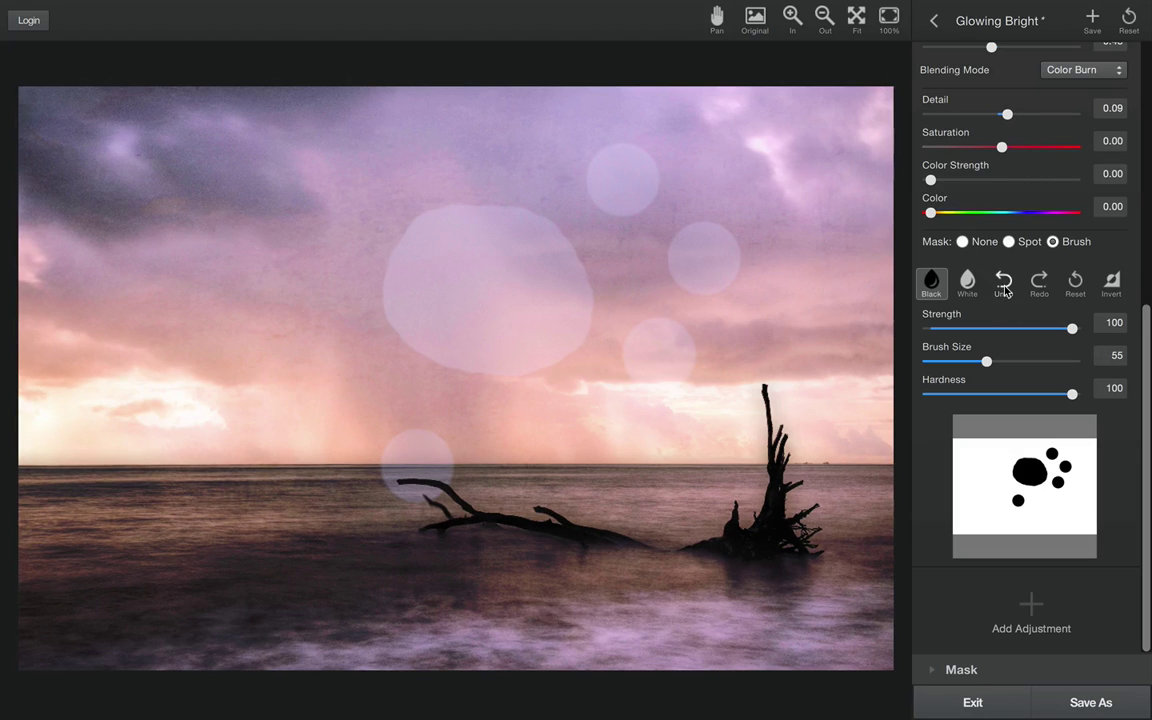
click(1004, 286)
click(1040, 286)
click(1040, 286)
click(1040, 286)
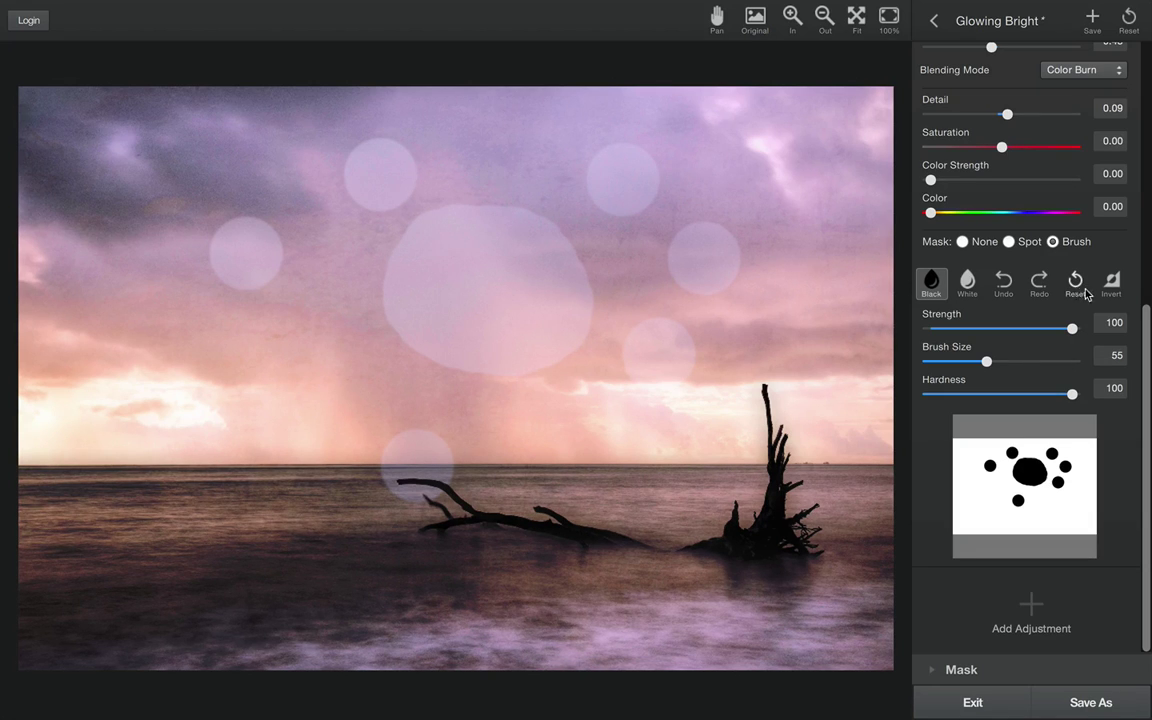
click(1077, 287)
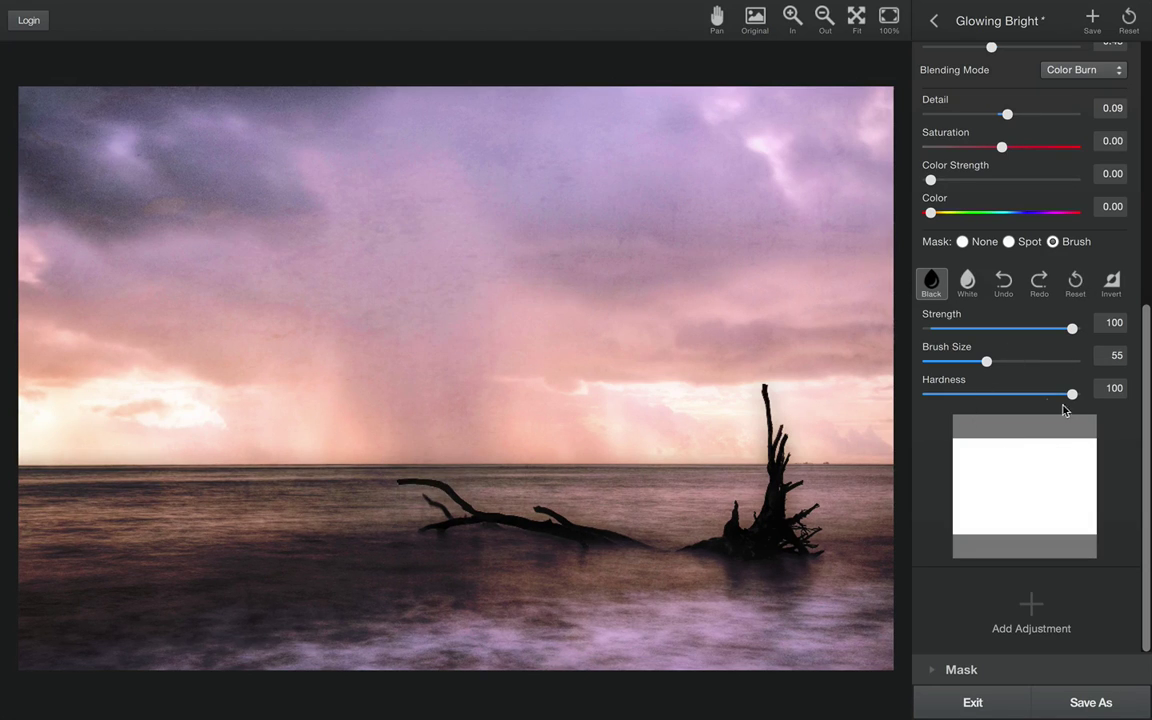
With a soft brush at size 90 and about half strength, paint the texture off the driftwood branch.
drag(1072, 396, 930, 397)
drag(986, 363, 955, 362)
mouse_move(783, 509)
mouse_down()
mouse_move(747, 537)
mouse_move(766, 497)
mouse_move(742, 518)
mouse_move(752, 470)
mouse_move(786, 489)
mouse_move(790, 511)
mouse_move(752, 547)
mouse_move(762, 545)
mouse_move(761, 504)
mouse_up()
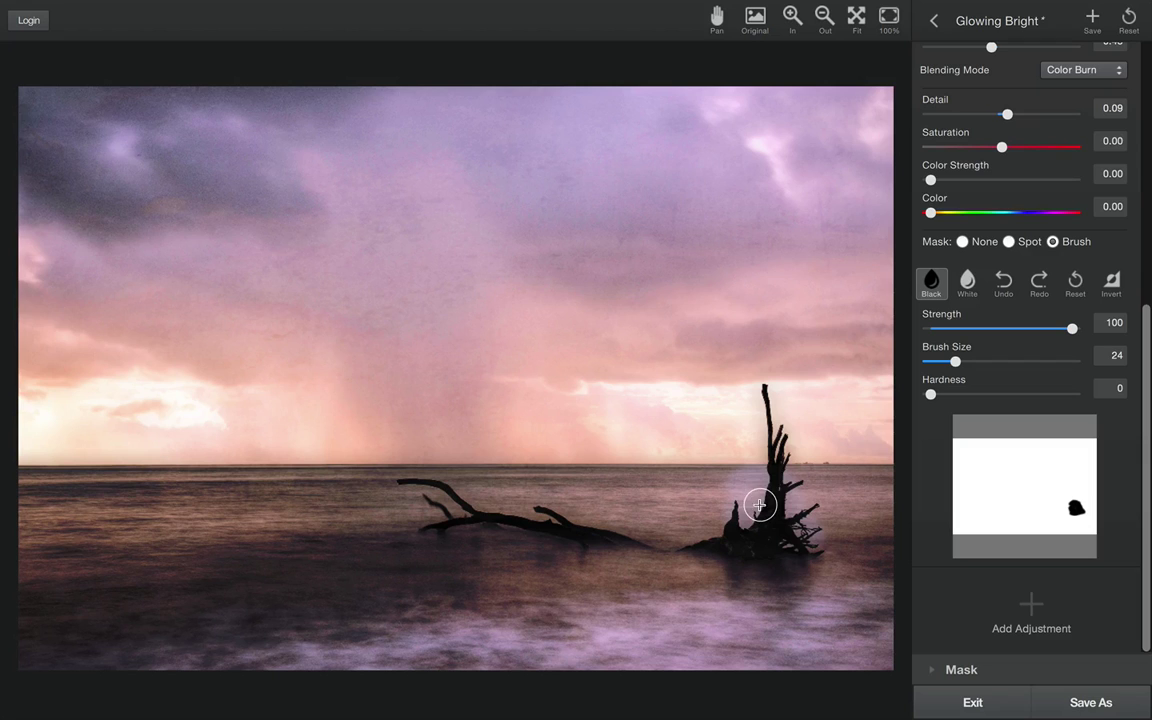
drag(979, 364, 1022, 361)
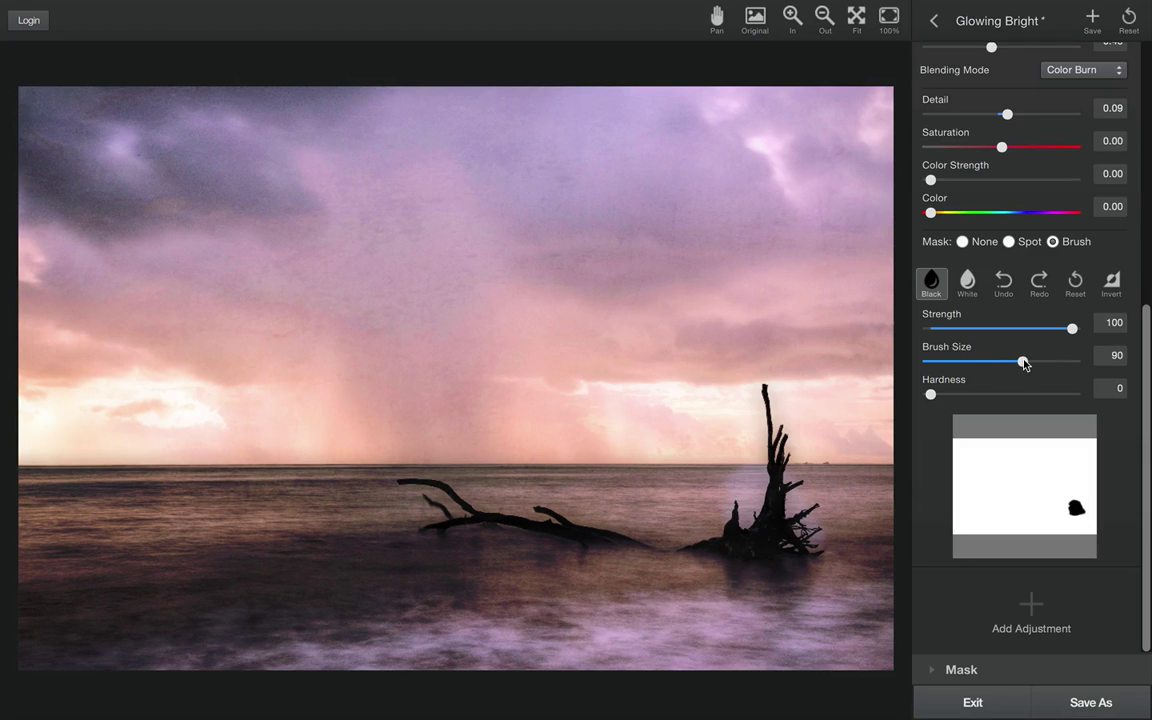
drag(1072, 328, 1008, 330)
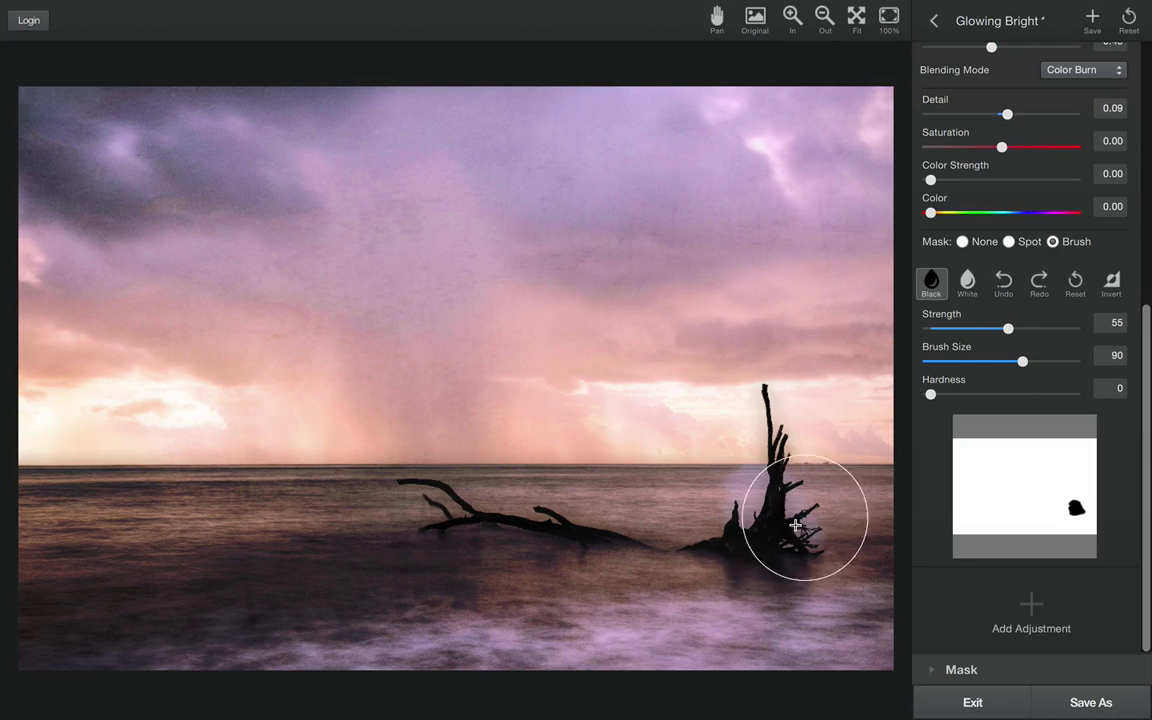
mouse_move(764, 527)
mouse_down()
mouse_move(687, 571)
mouse_move(436, 506)
mouse_move(644, 544)
mouse_move(759, 540)
mouse_move(770, 516)
mouse_move(656, 511)
mouse_move(726, 539)
mouse_up()
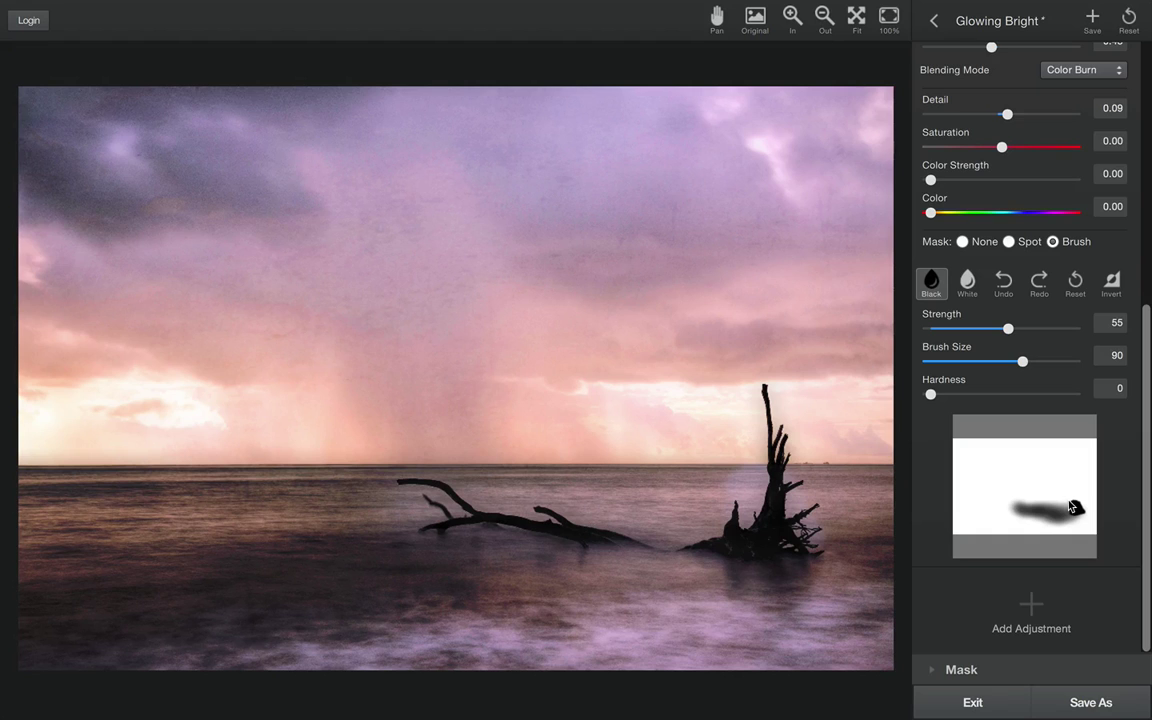
Remove the texture's brush mask and add a Borders layer with the grungy dark edge border.
click(962, 242)
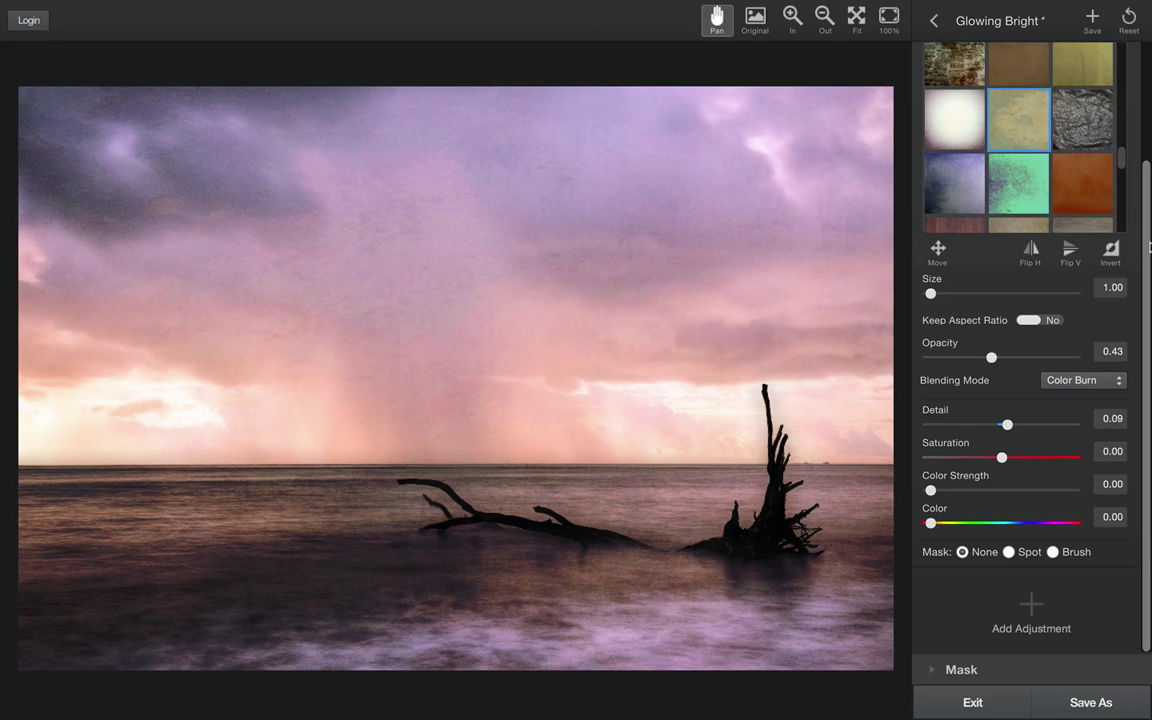
click(1029, 612)
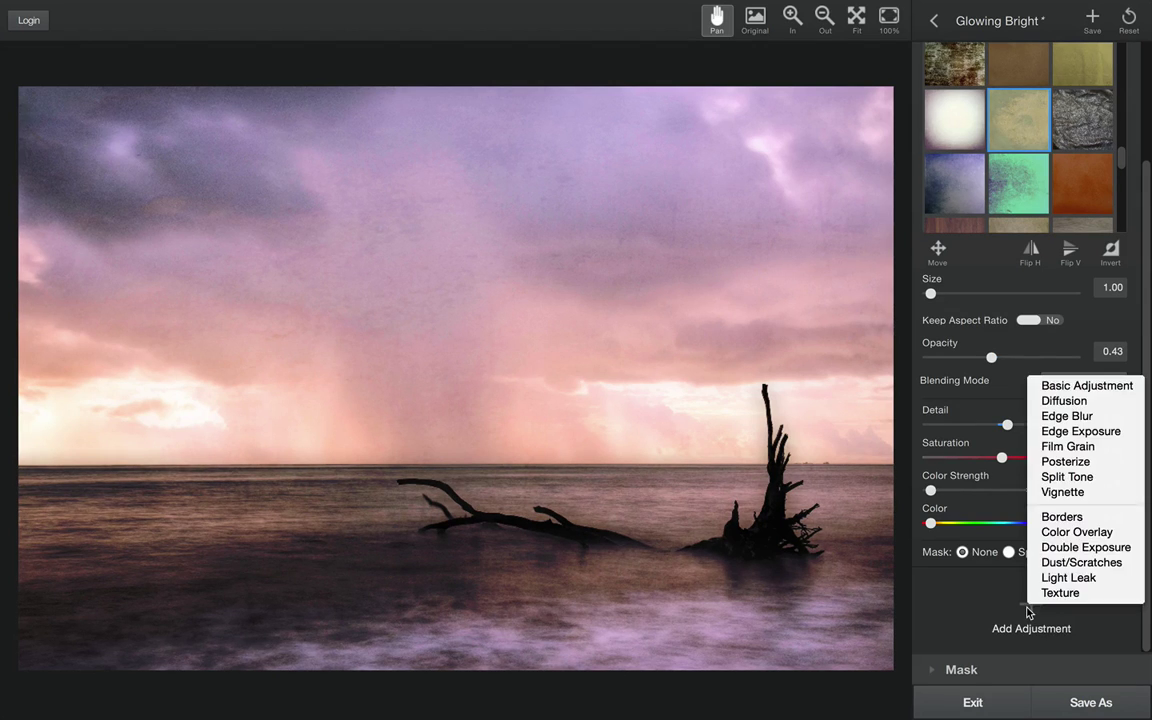
click(1063, 517)
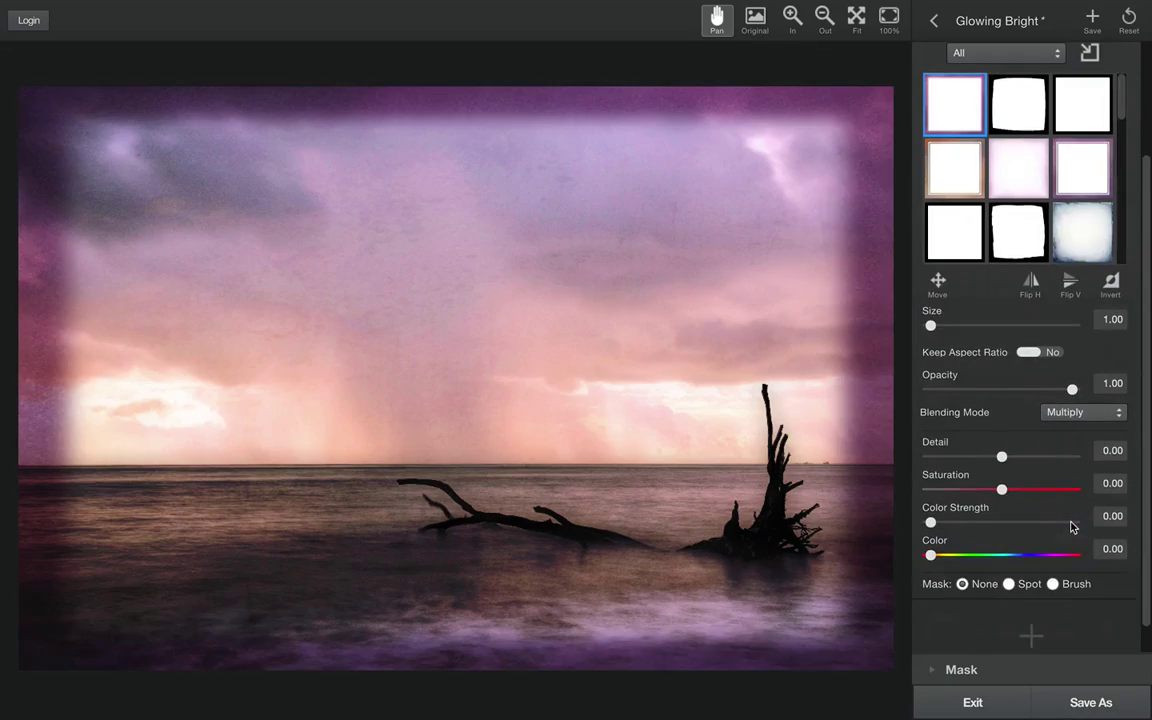
click(1101, 234)
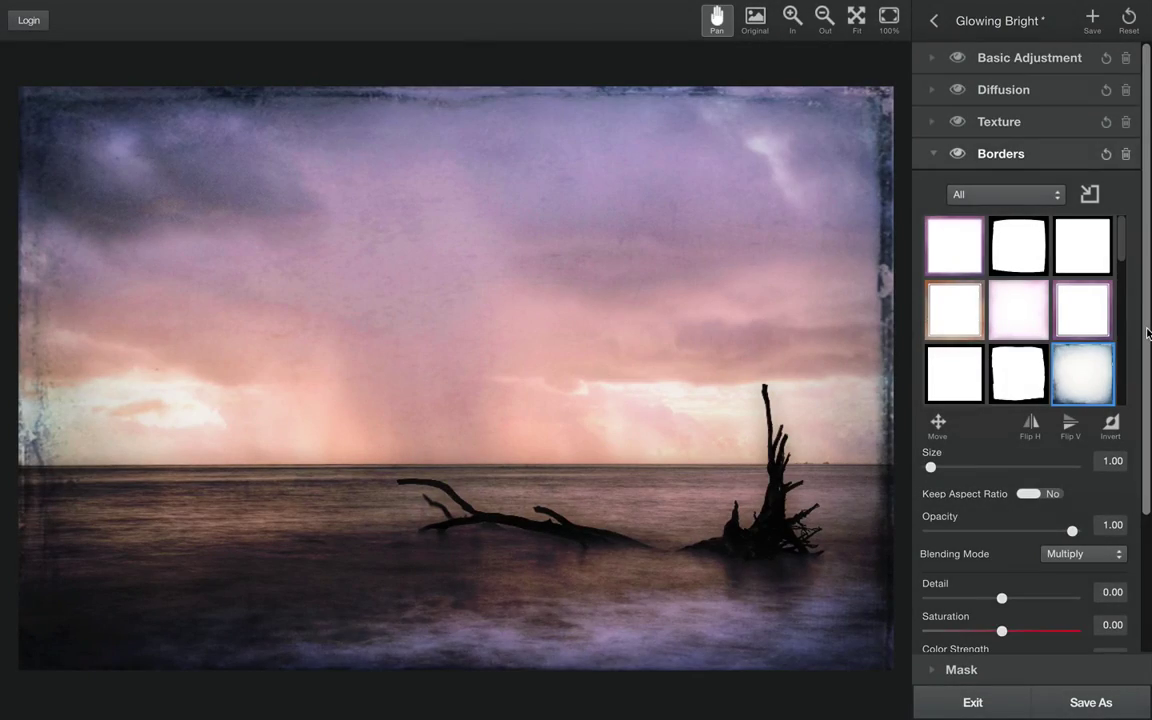
drag(1147, 333, 1149, 494)
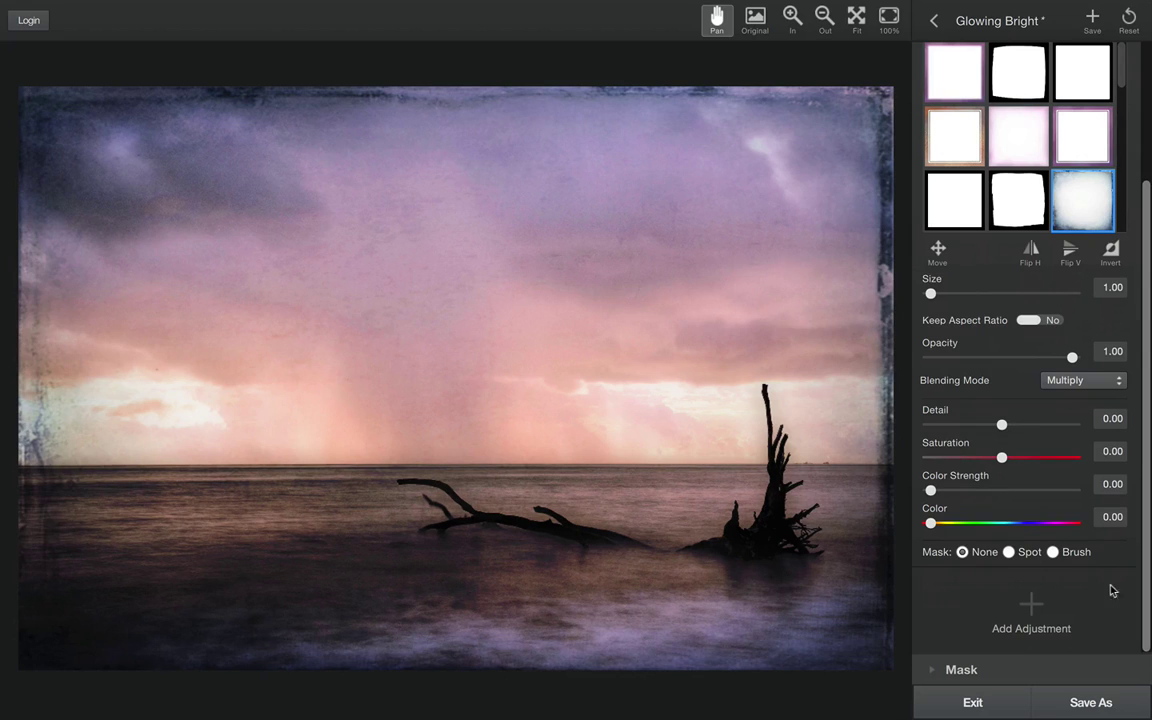
Give the border a Brush mask at strength 53, test a stroke along the right edge, then undo it.
click(1053, 552)
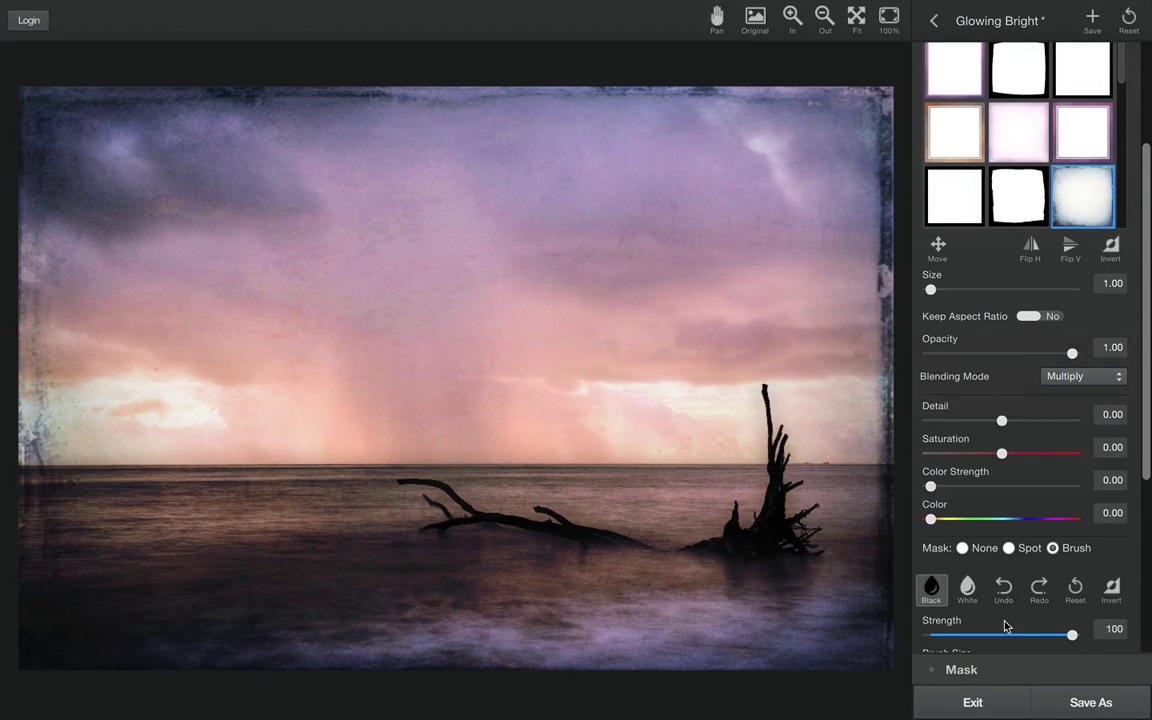
scroll(1008, 432, down, 5)
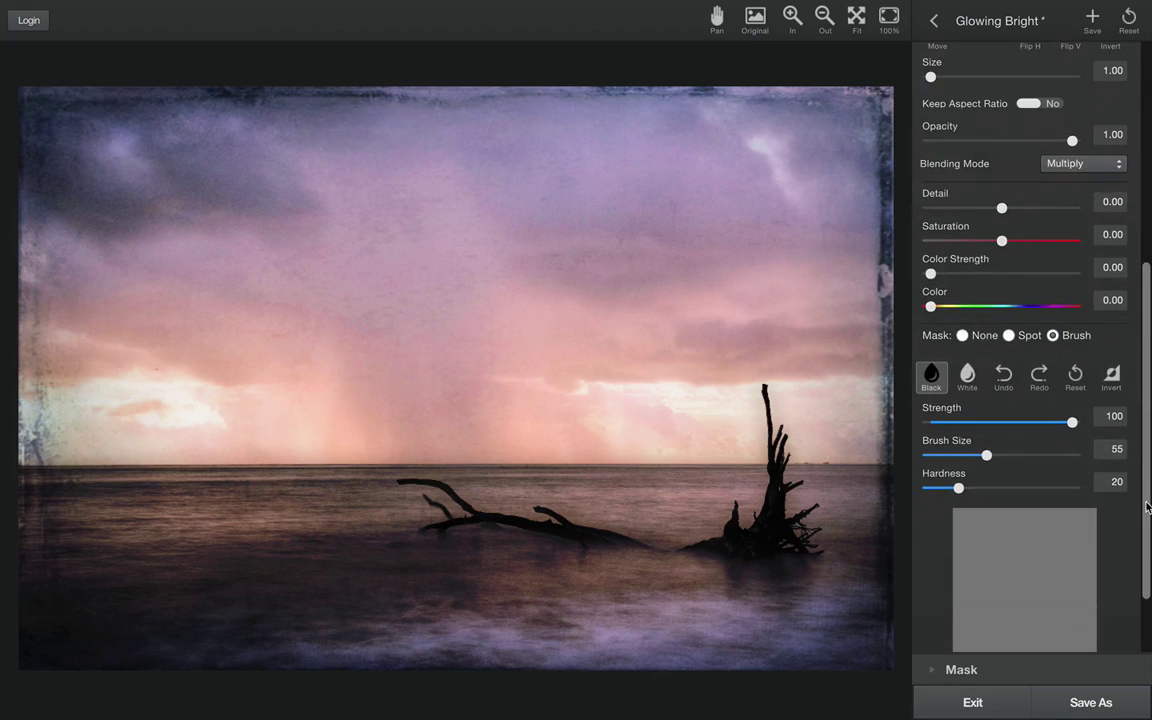
click(1006, 424)
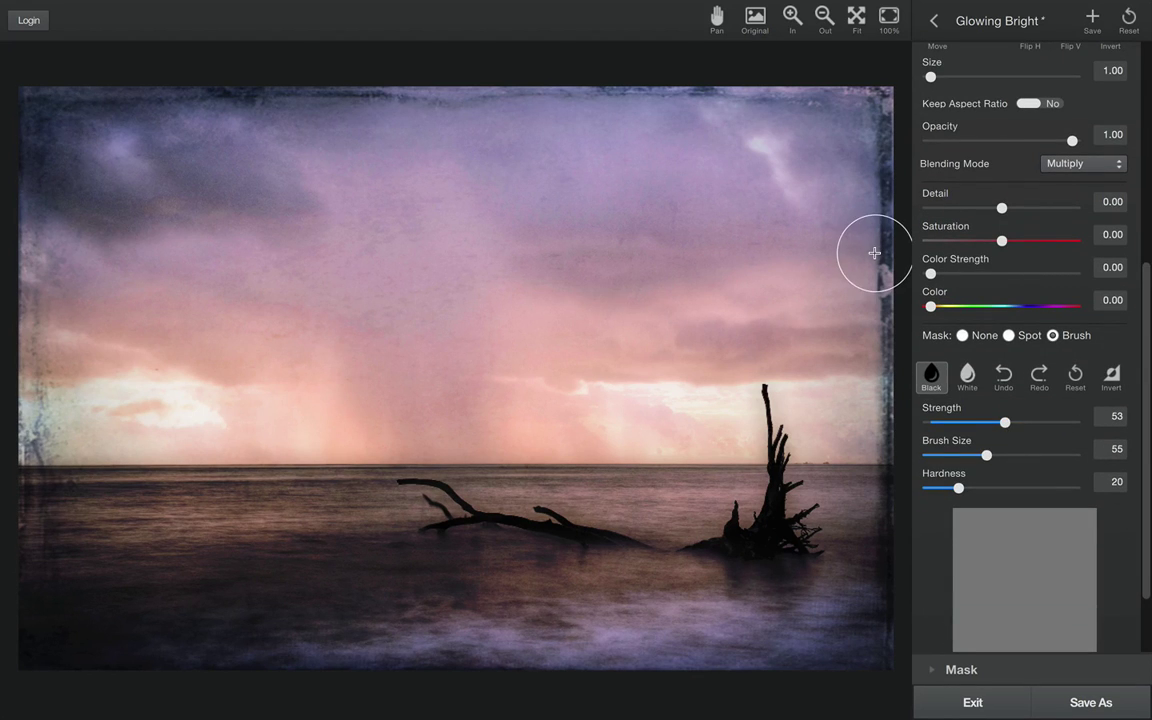
mouse_move(877, 254)
mouse_down()
mouse_move(872, 108)
mouse_move(891, 246)
mouse_move(890, 590)
mouse_move(878, 673)
mouse_move(62, 656)
mouse_move(19, 642)
mouse_move(34, 505)
mouse_move(41, 92)
mouse_move(895, 99)
mouse_up()
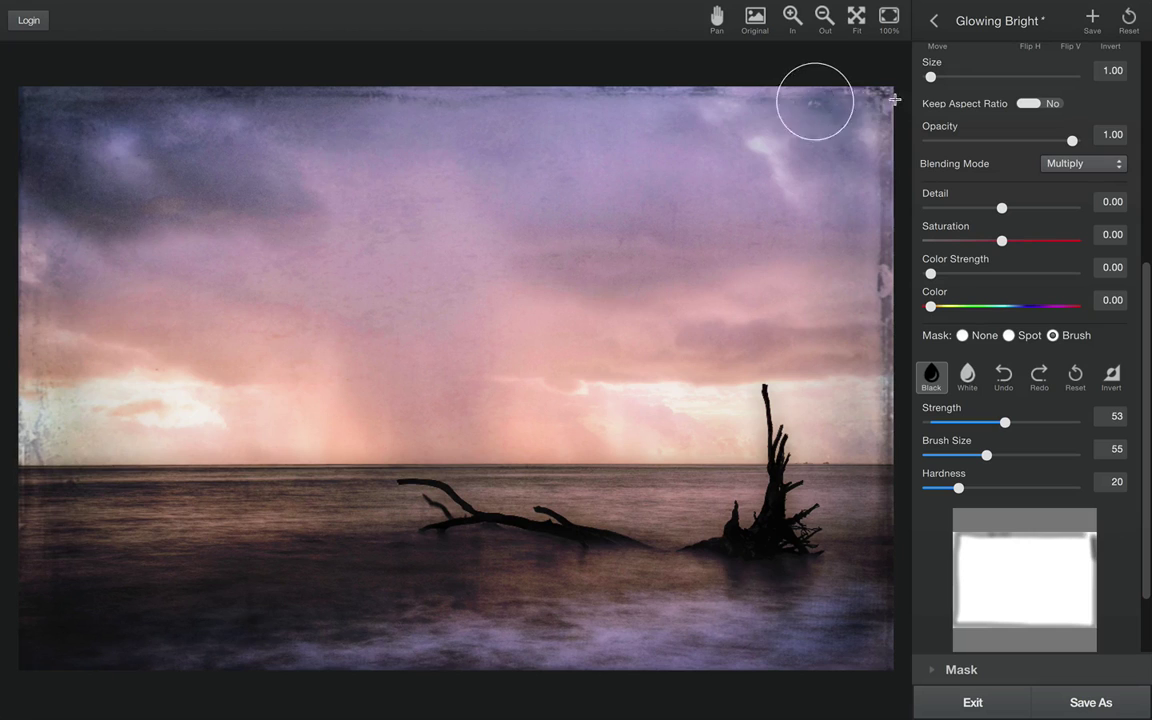
click(1006, 386)
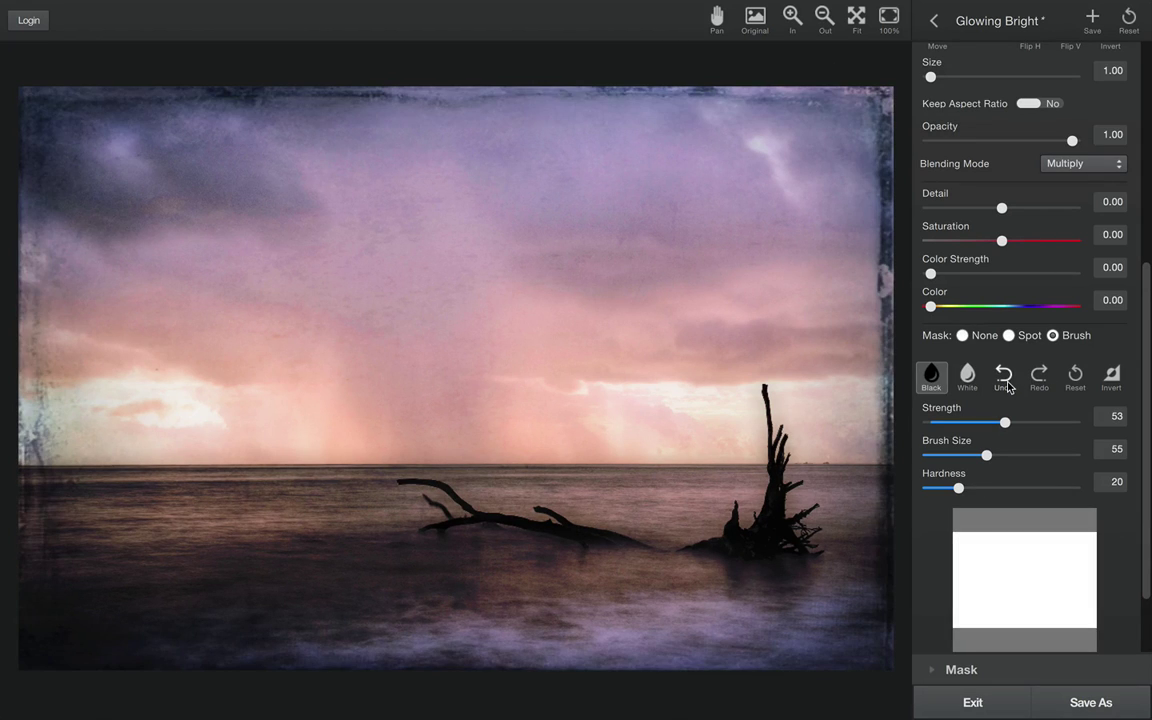
Toggle Original to compare the edited seascape with the unedited photo.
click(758, 18)
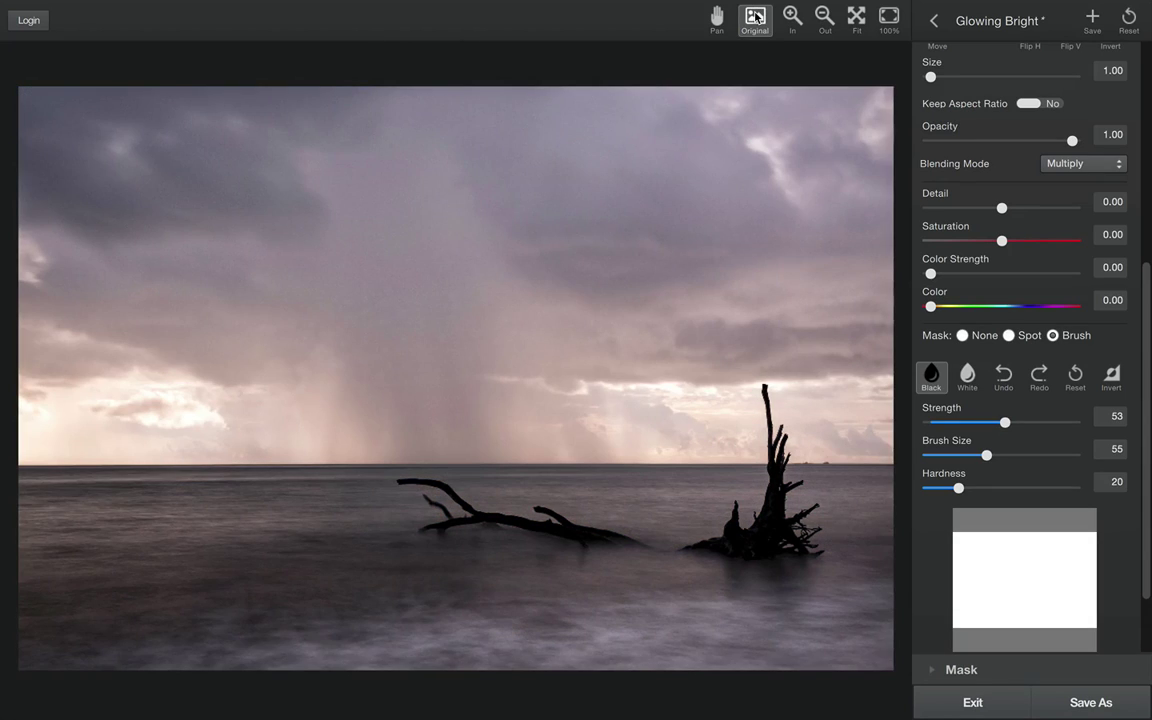
click(758, 18)
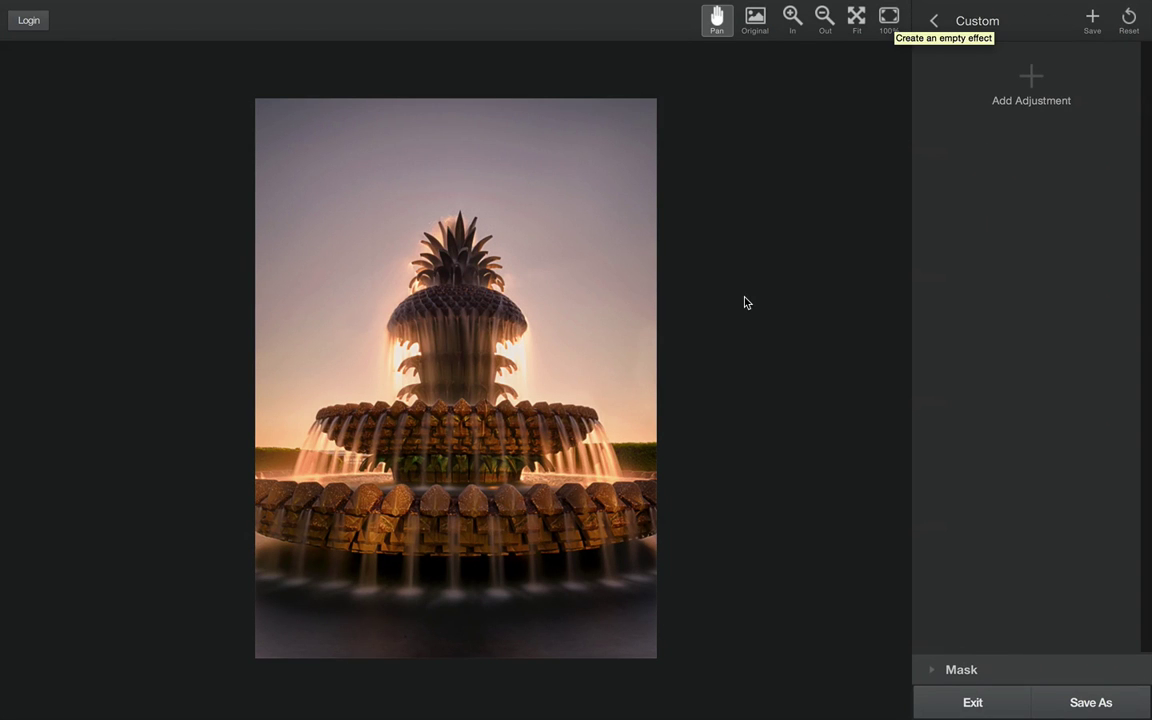
Add a Basic Adjustment layer with Shadow at -0.14 and Clarity at 0.20.
click(1029, 80)
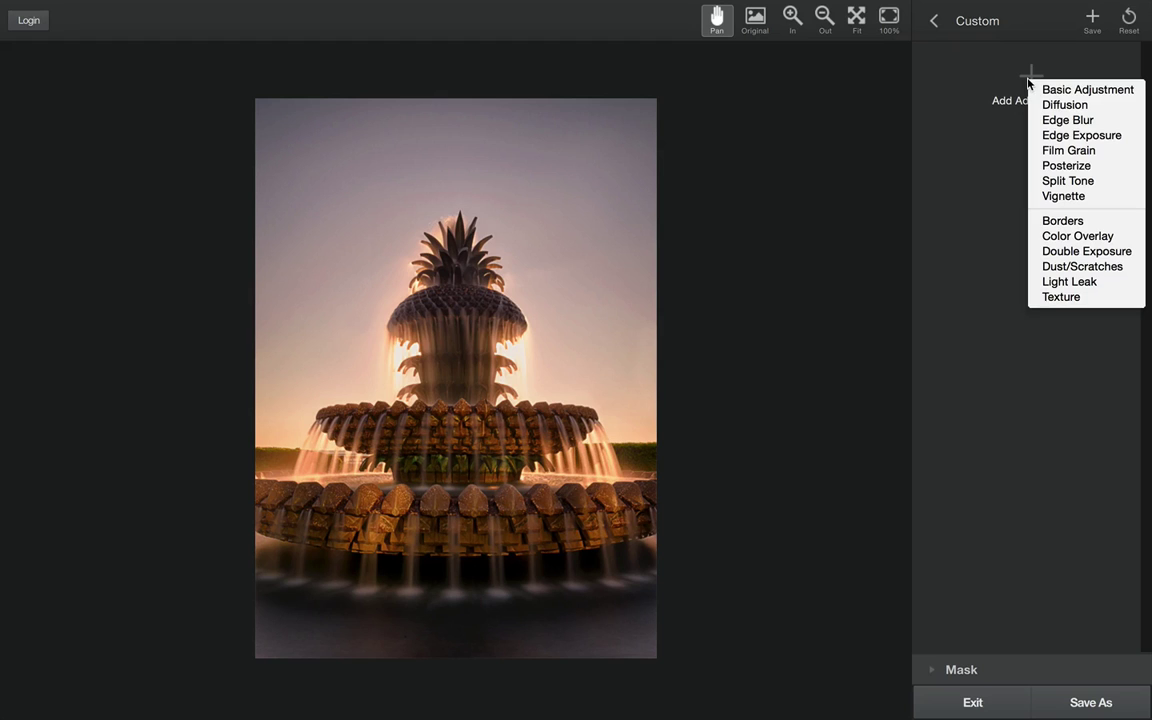
click(1046, 90)
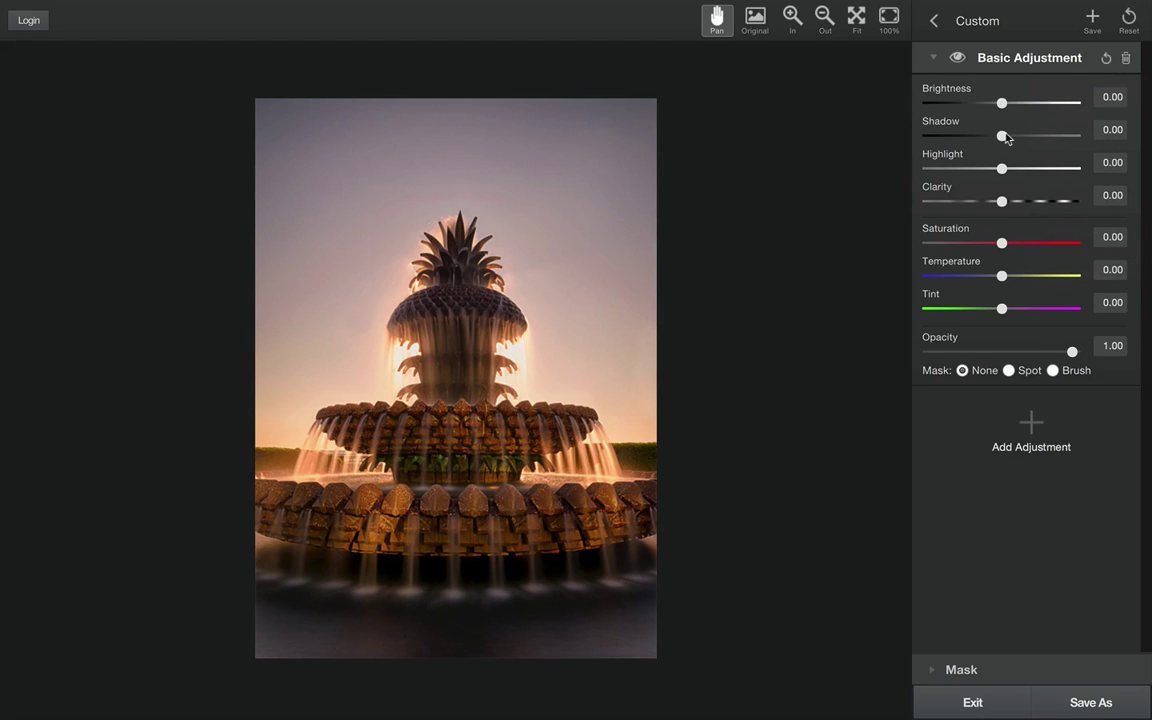
drag(1000, 136, 992, 138)
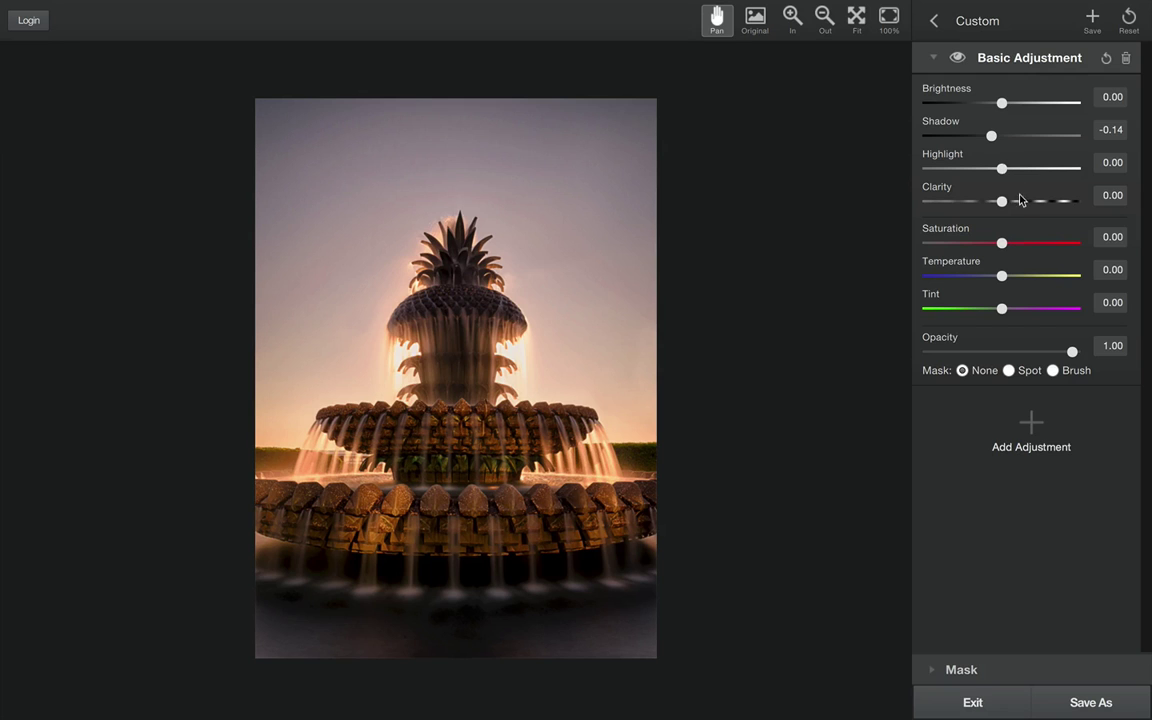
drag(1002, 201, 1016, 200)
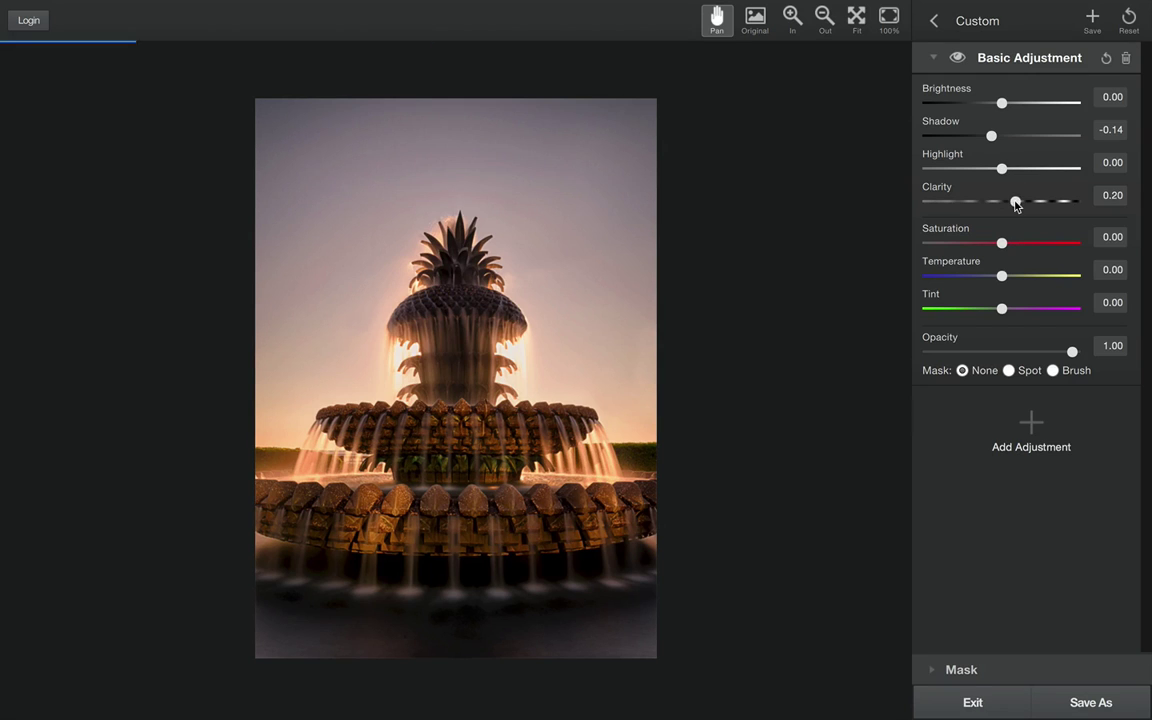
click(1036, 432)
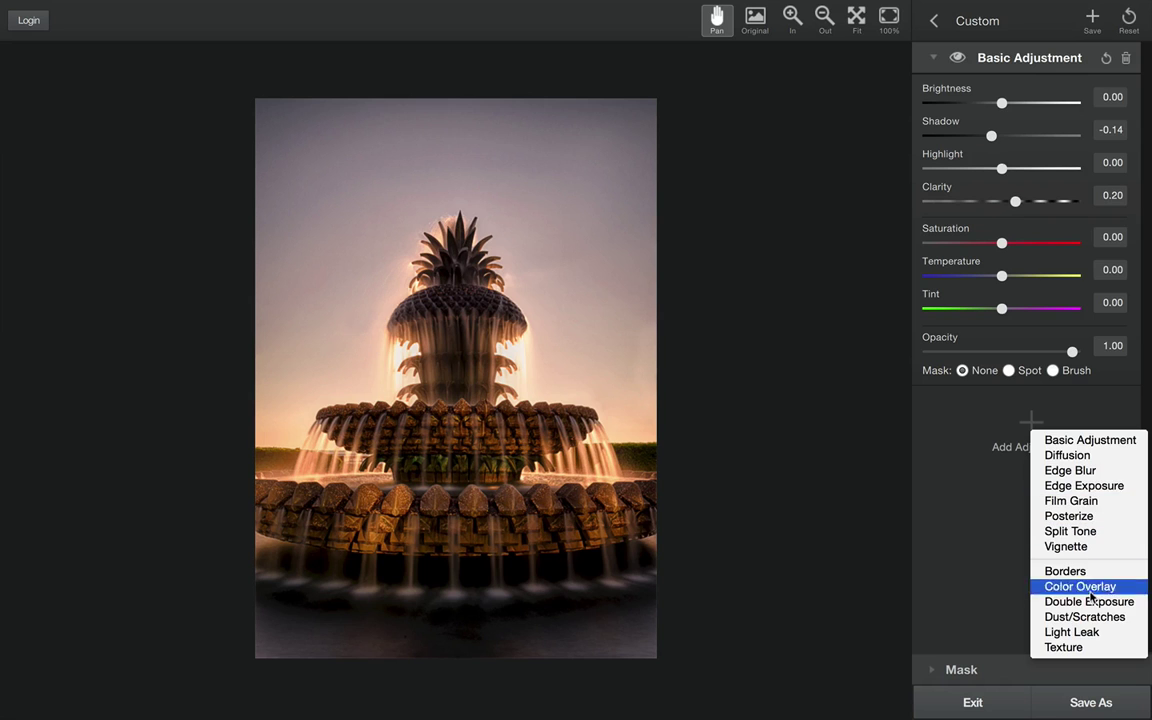
Add a Texture layer using the purple-brown texture, Overlay blending, opacity 0.79.
click(1090, 649)
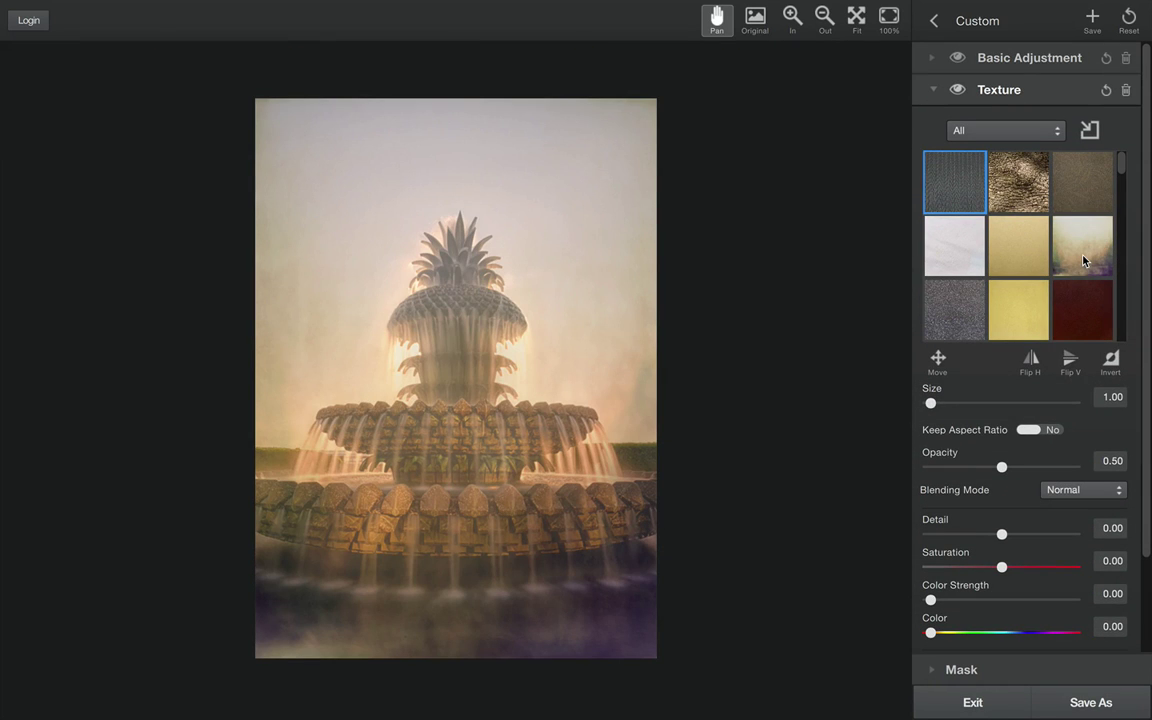
click(1083, 260)
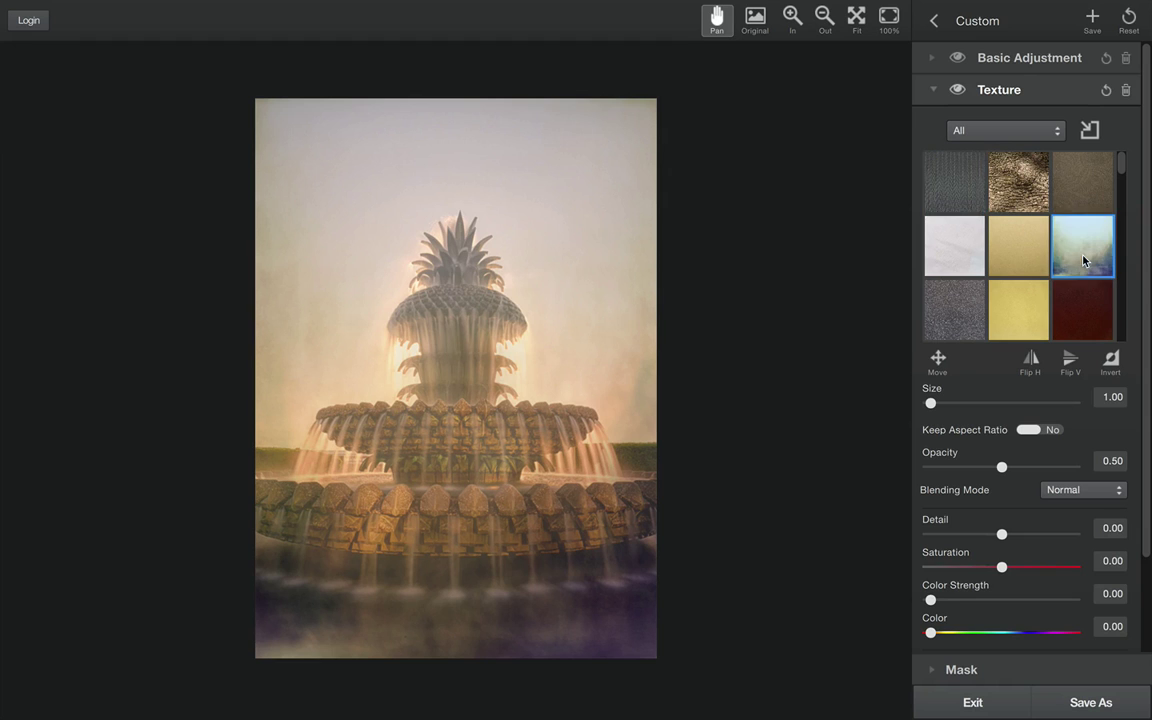
click(1116, 490)
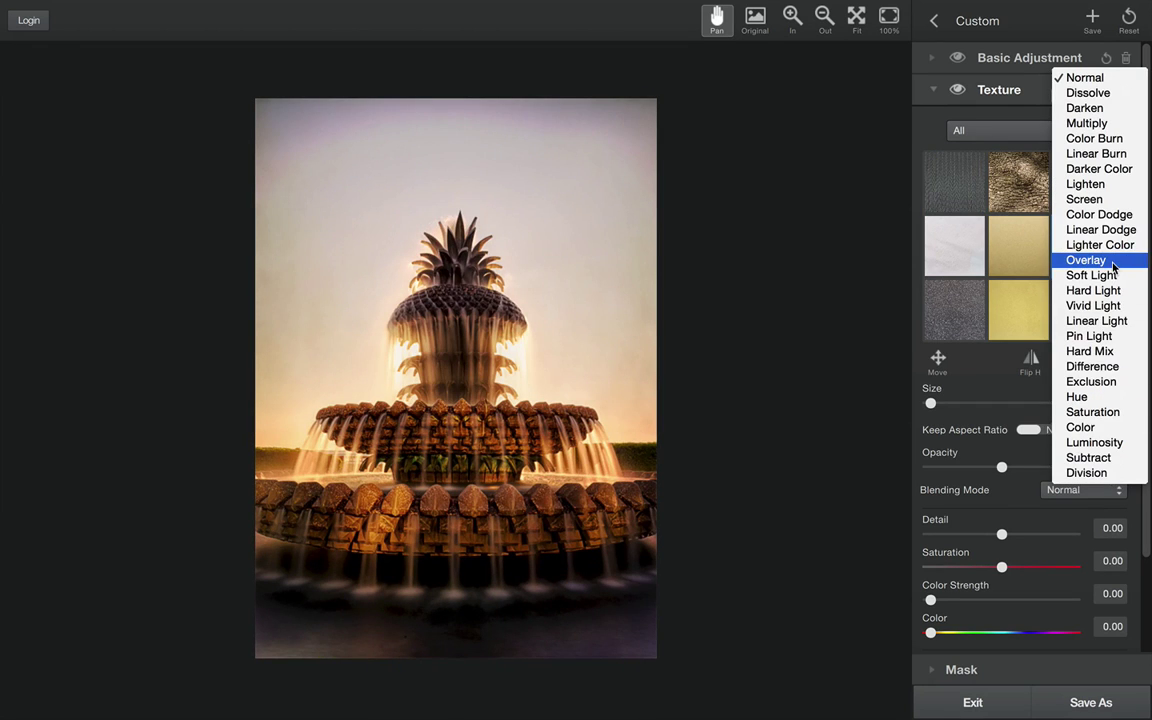
click(1100, 252)
scroll(1036, 252, down, 4)
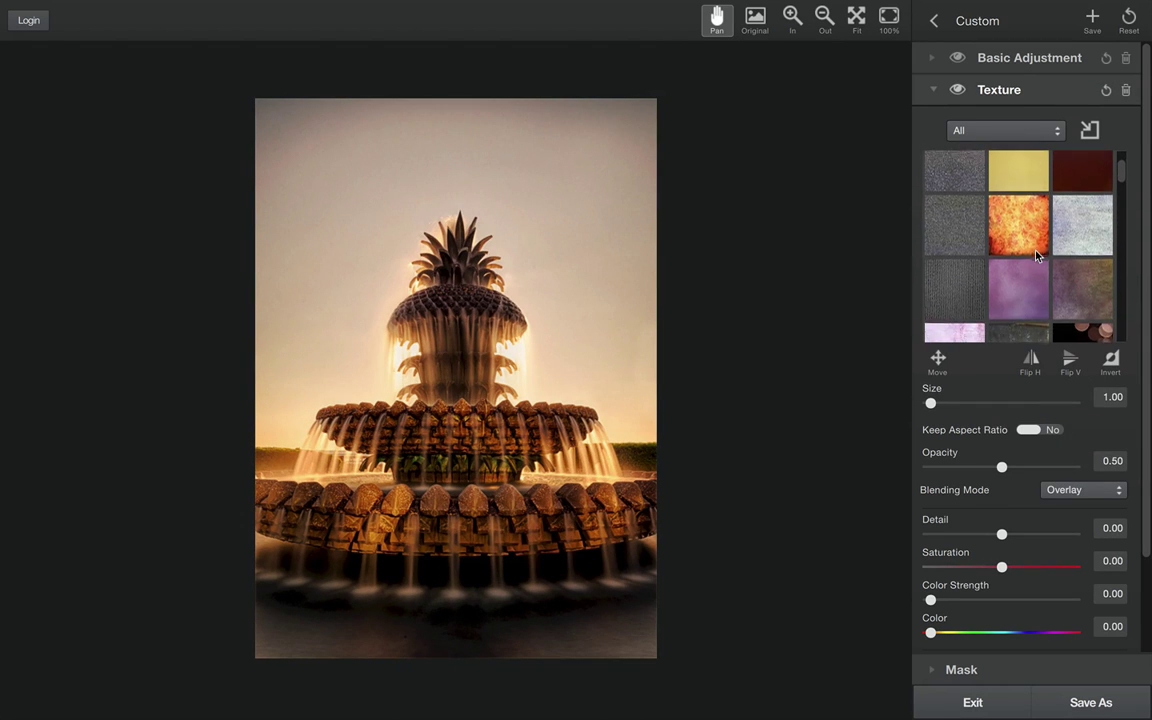
click(1088, 274)
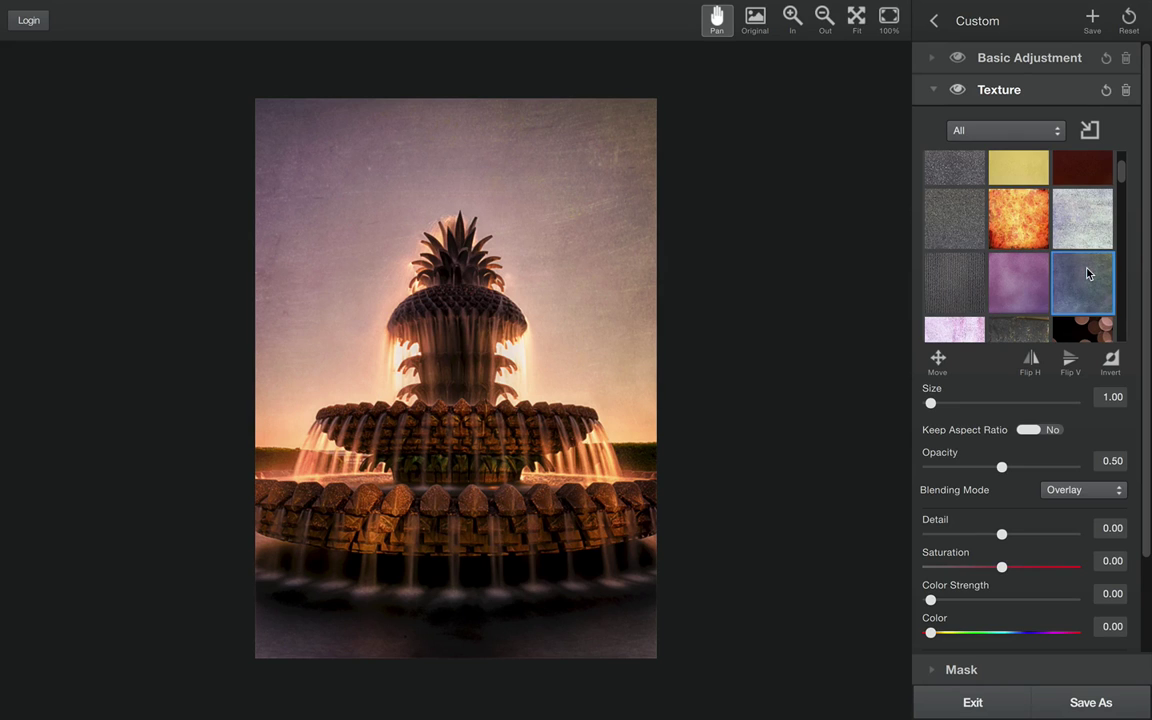
click(1030, 469)
click(1043, 470)
scroll(1040, 465, down, 2)
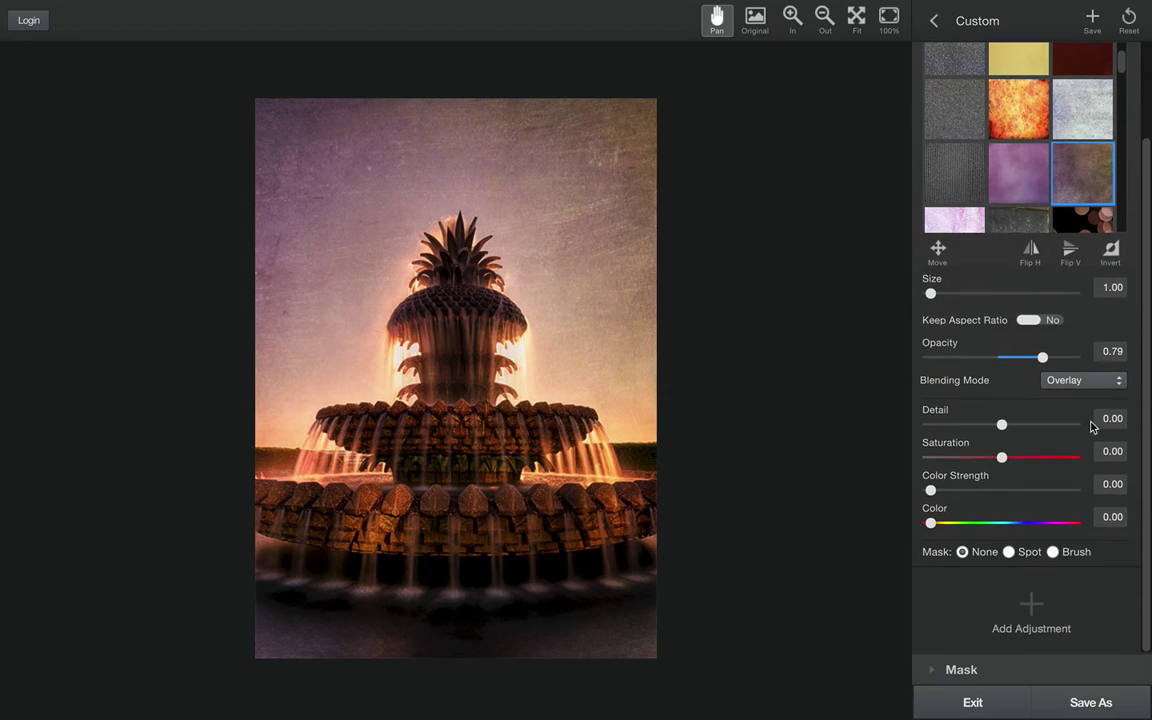
Enable a Brush mask at strength 52 and paint the texture off the fountain's centre.
click(1053, 552)
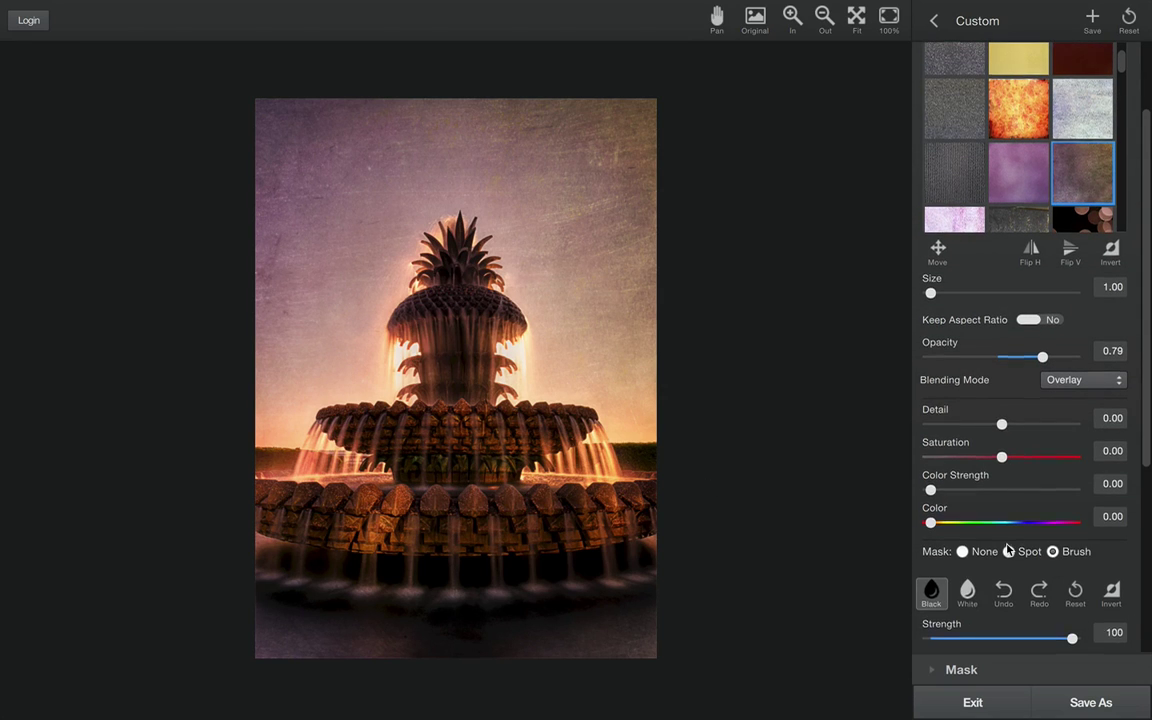
scroll(1008, 548, down, 2)
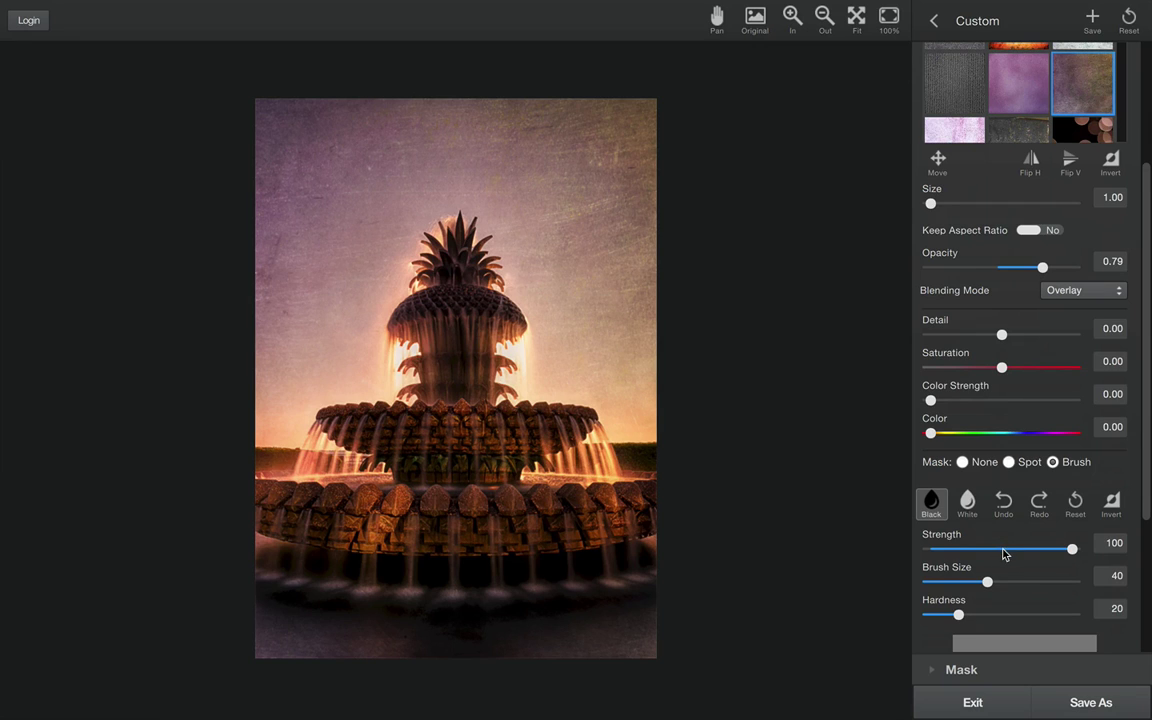
click(1004, 550)
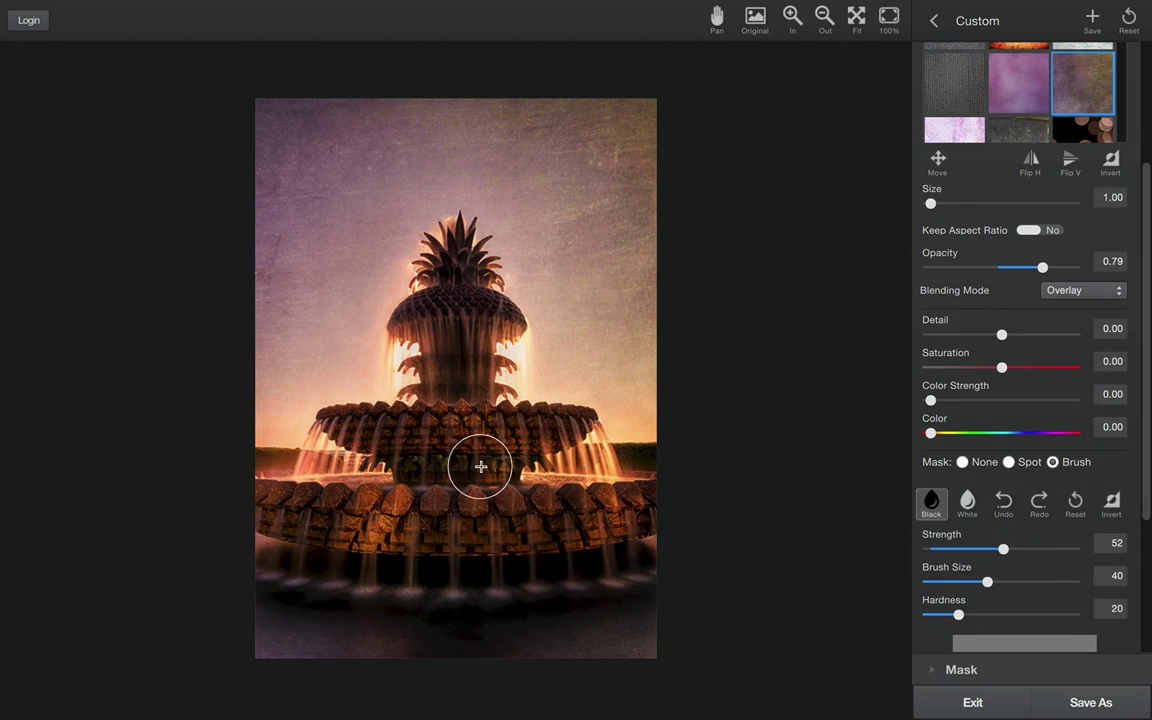
mouse_move(478, 465)
mouse_down()
mouse_move(338, 440)
mouse_move(551, 444)
mouse_move(483, 450)
mouse_move(439, 380)
mouse_move(452, 274)
mouse_move(453, 384)
mouse_move(469, 450)
mouse_move(623, 512)
mouse_move(273, 528)
mouse_move(550, 560)
mouse_move(268, 558)
mouse_move(579, 566)
mouse_move(446, 572)
mouse_move(281, 548)
mouse_move(298, 562)
mouse_move(530, 570)
mouse_move(656, 535)
mouse_move(621, 499)
mouse_move(391, 513)
mouse_move(490, 514)
mouse_move(439, 446)
mouse_move(389, 437)
mouse_move(475, 391)
mouse_move(467, 278)
mouse_move(477, 435)
mouse_move(644, 517)
mouse_move(643, 570)
mouse_up()
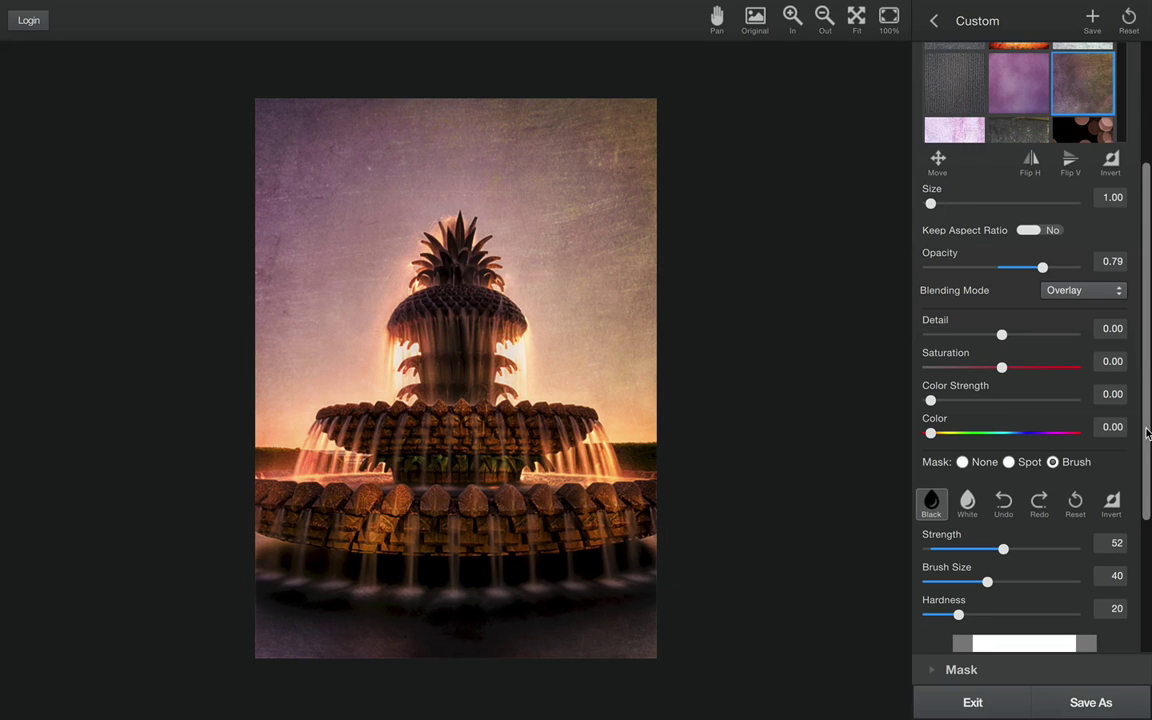
drag(1147, 432, 1150, 527)
scroll(1149, 530, up, 5)
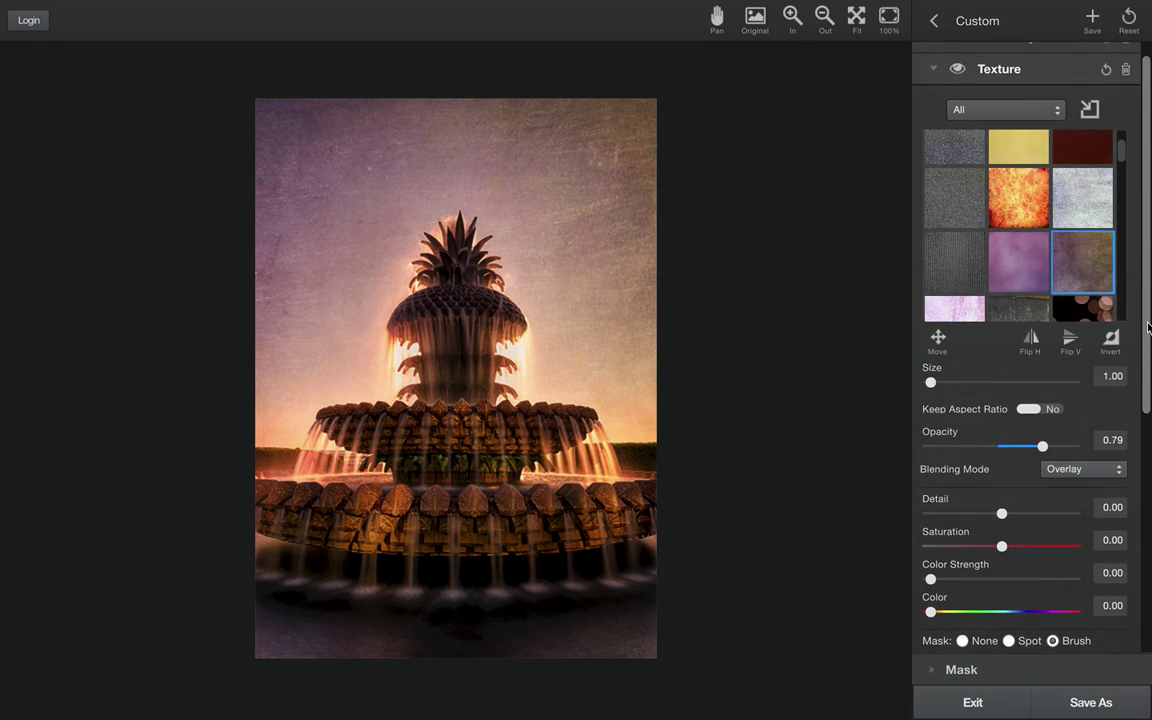
scroll(1149, 530, down, 5)
Add a Film Grain layer: size 3.64, strength 0.29, randomizer 0.05, opacity 0.42.
click(1033, 605)
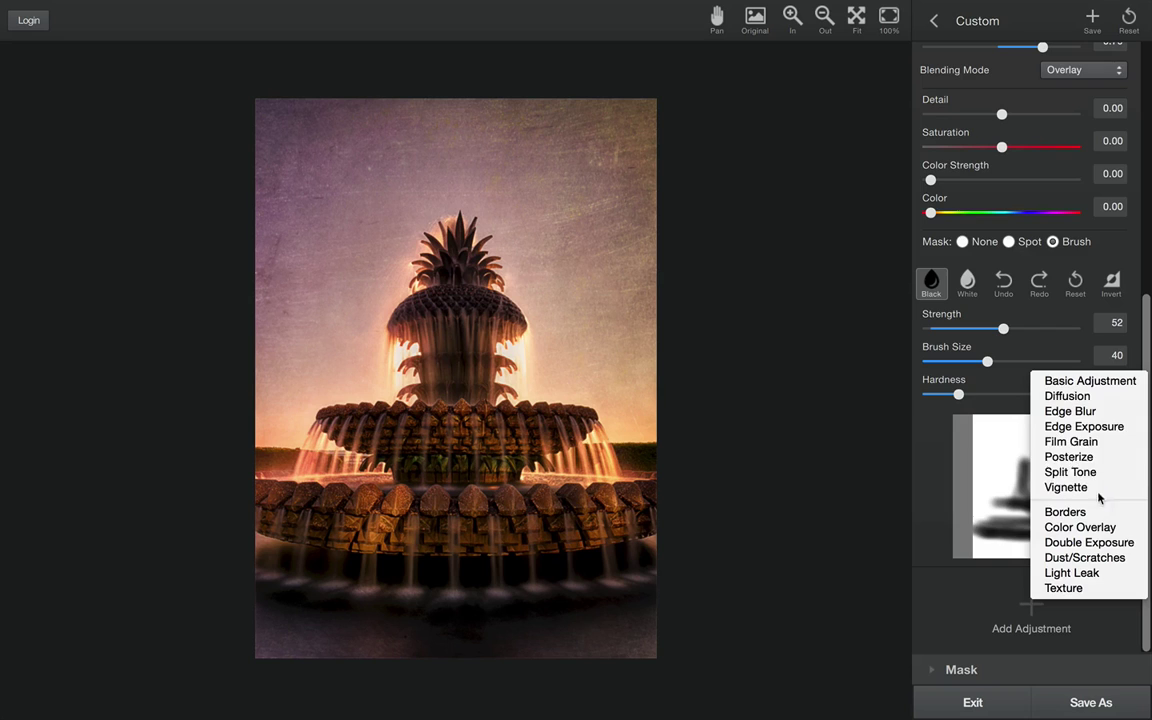
click(1100, 441)
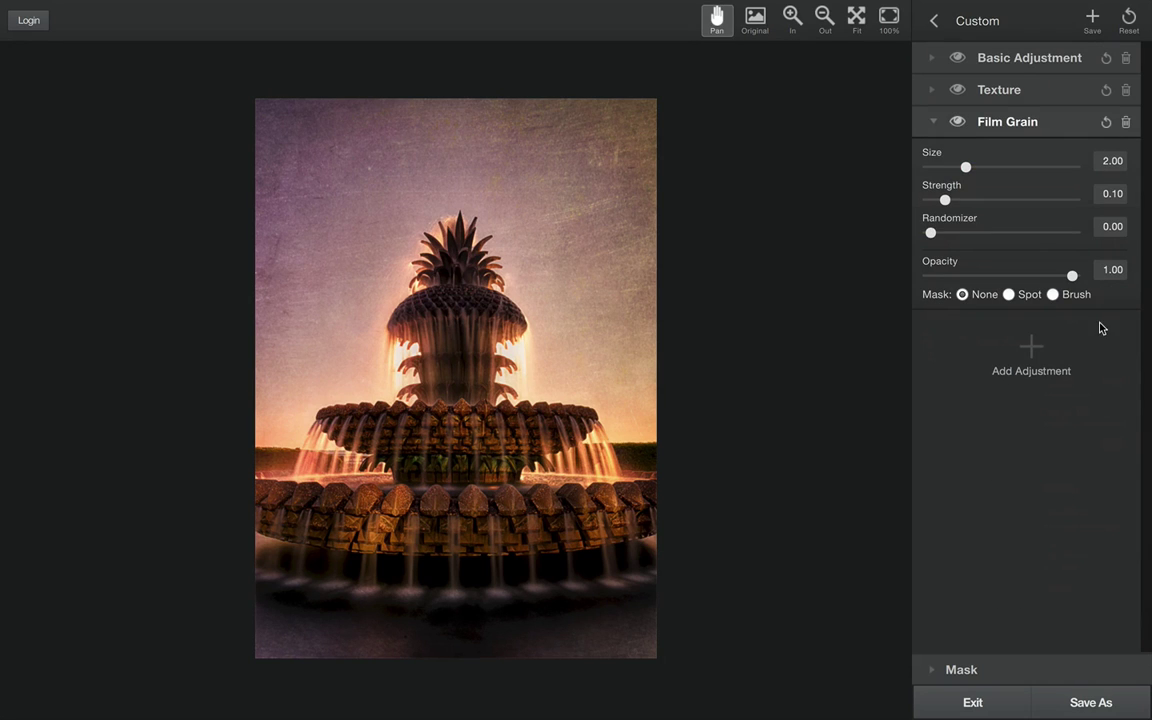
drag(971, 169, 995, 169)
drag(945, 201, 939, 235)
click(991, 275)
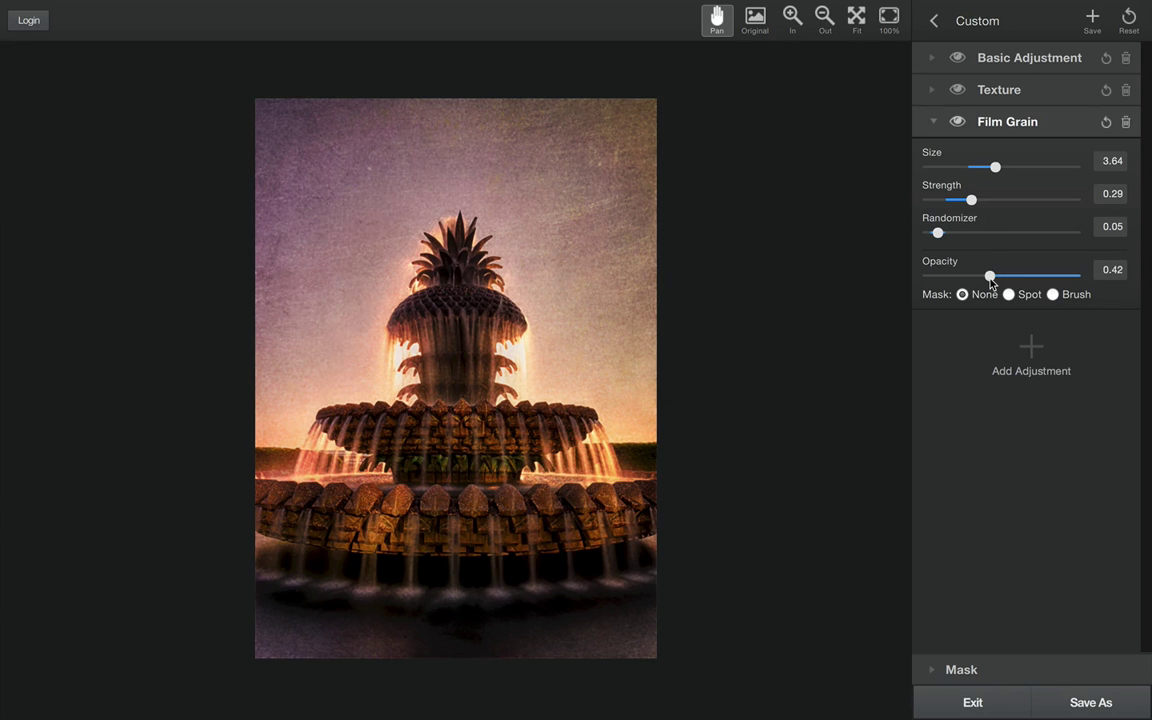
click(1032, 342)
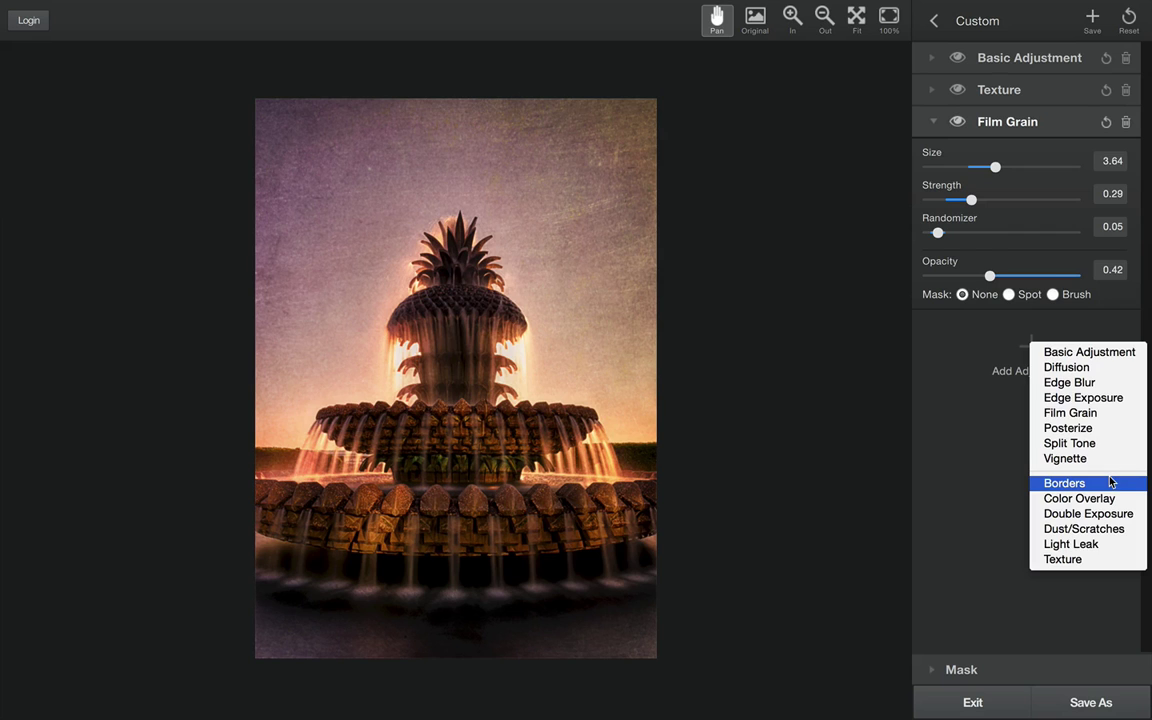
click(1100, 544)
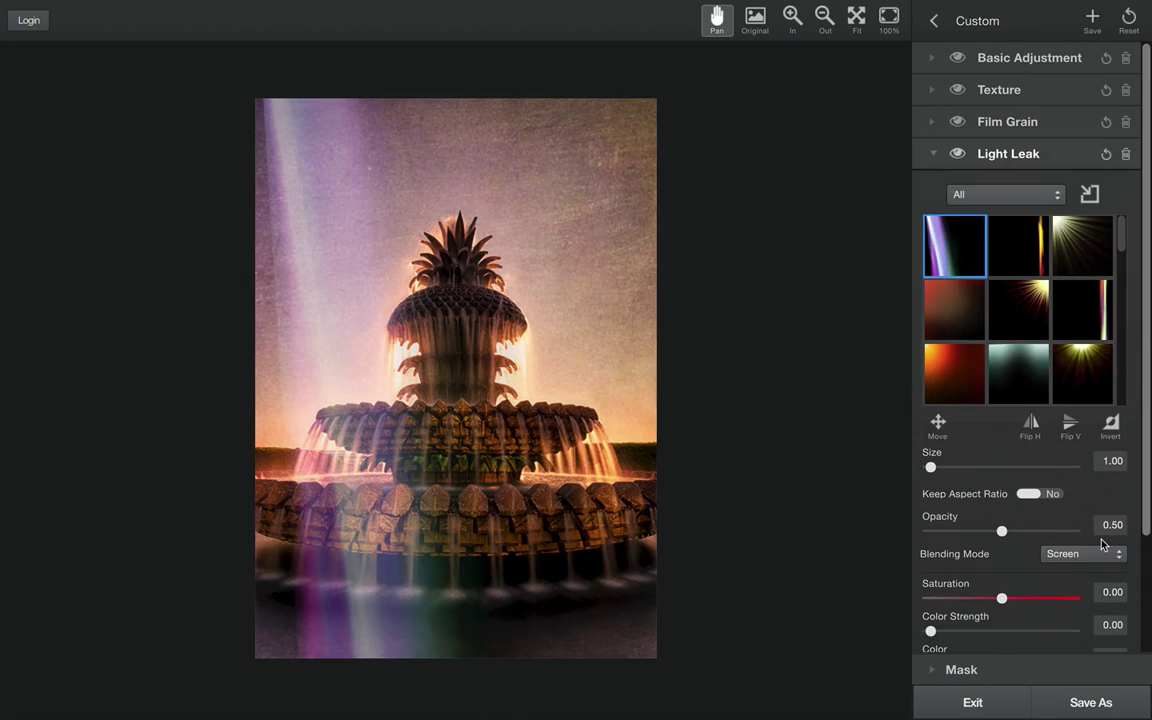
click(1023, 318)
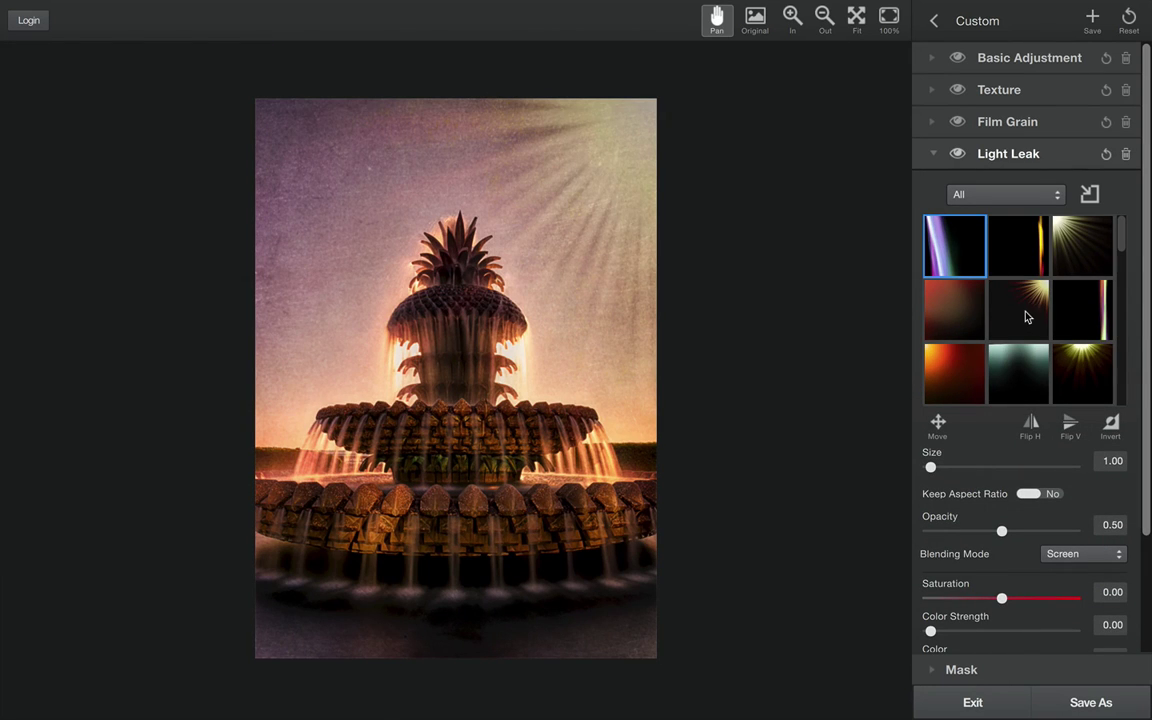
click(1080, 325)
click(1088, 384)
click(1037, 386)
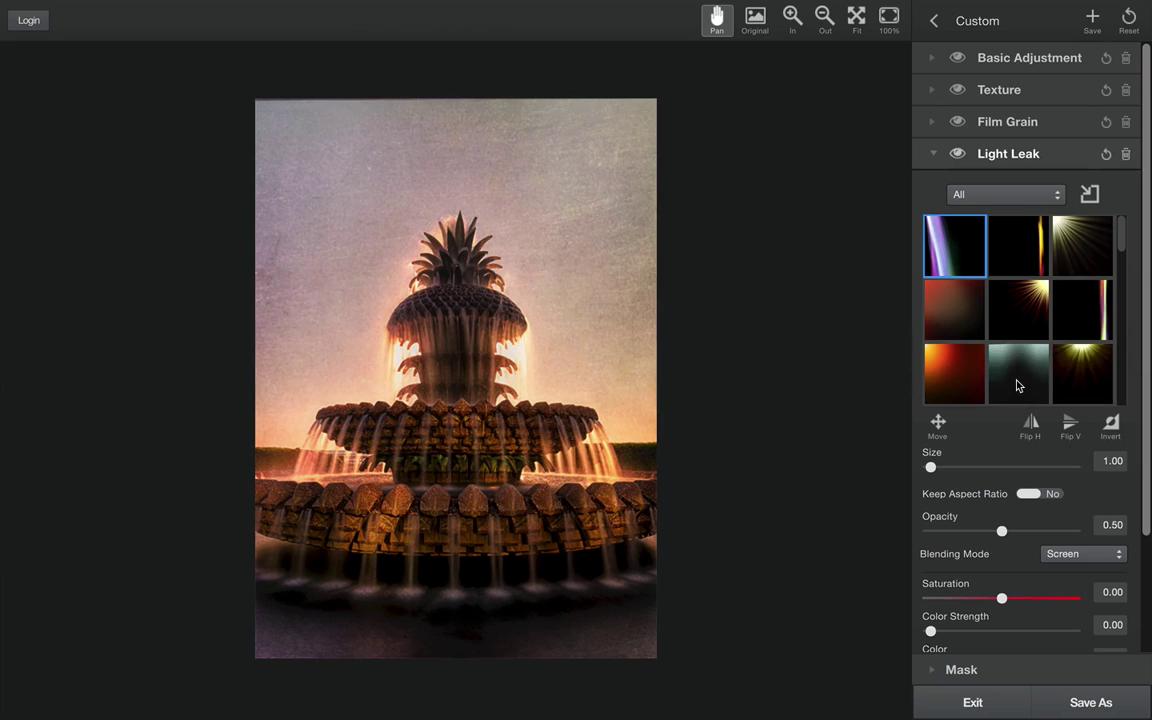
scroll(1030, 386, down, 2)
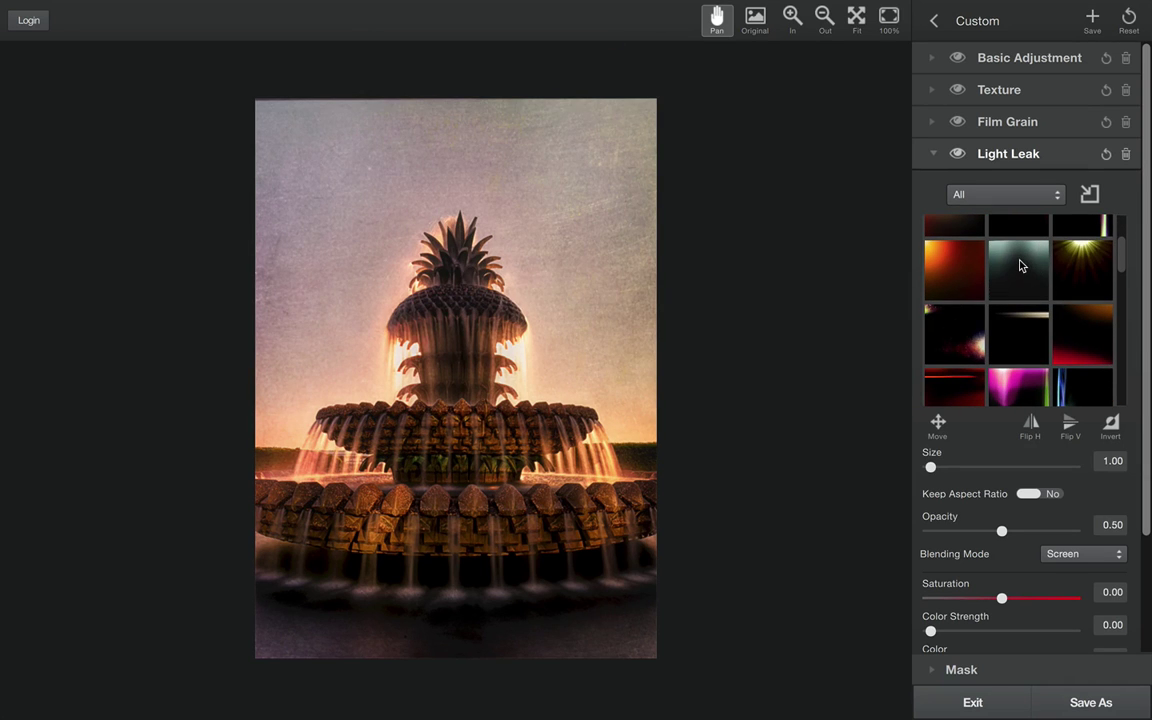
click(954, 334)
click(1012, 391)
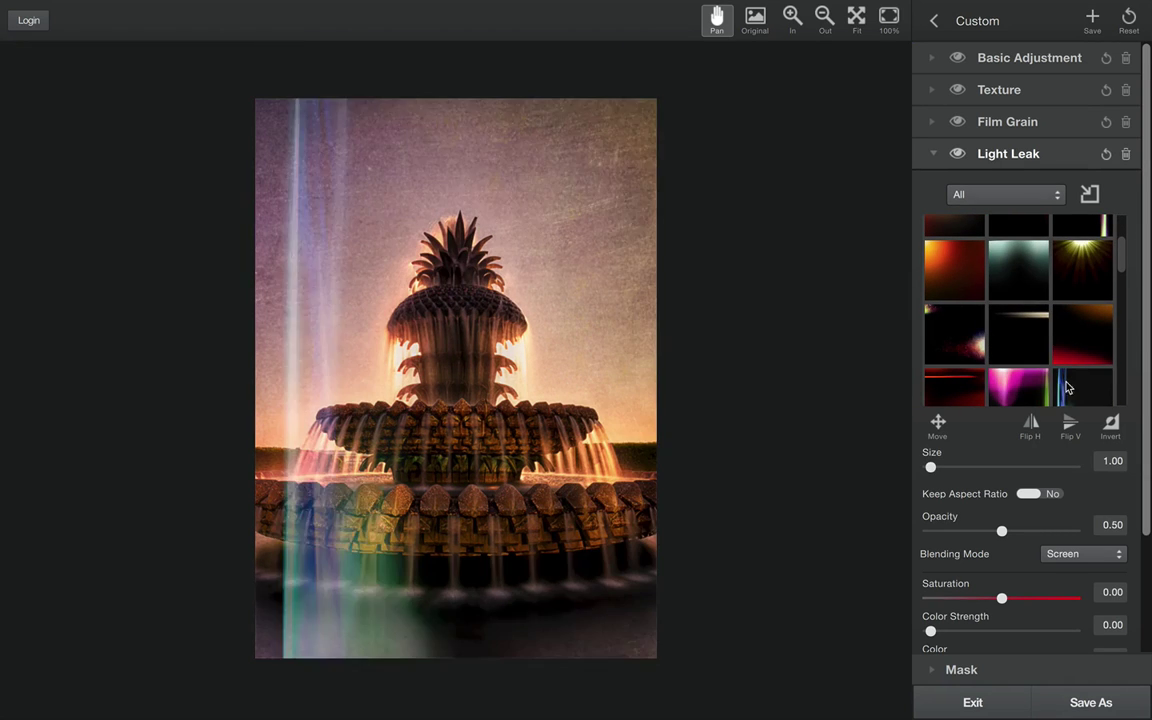
click(1074, 318)
scroll(1072, 309, down, 4)
click(1091, 250)
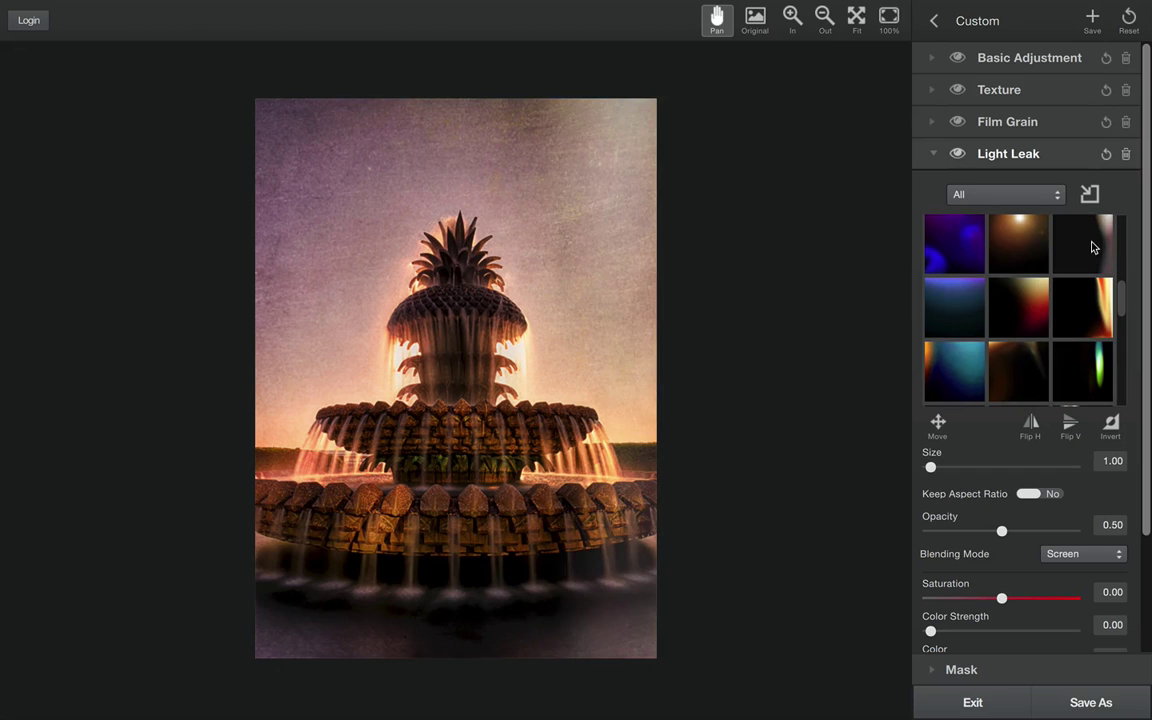
click(1075, 301)
click(1018, 362)
click(951, 372)
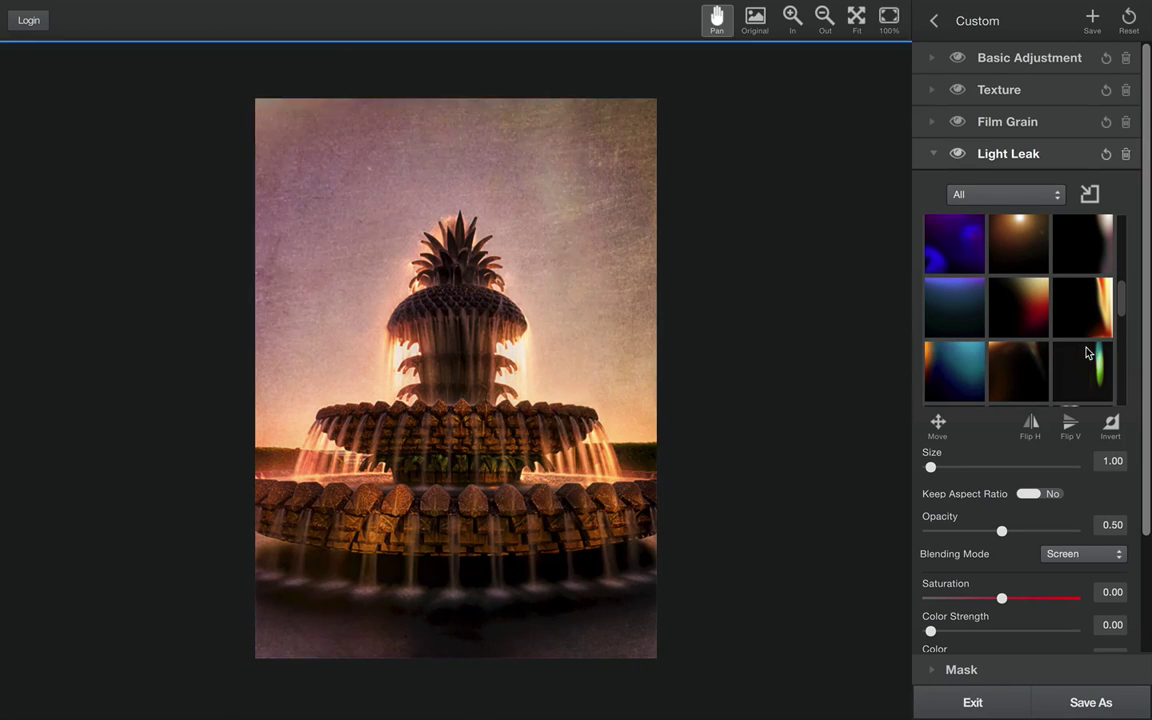
click(1127, 152)
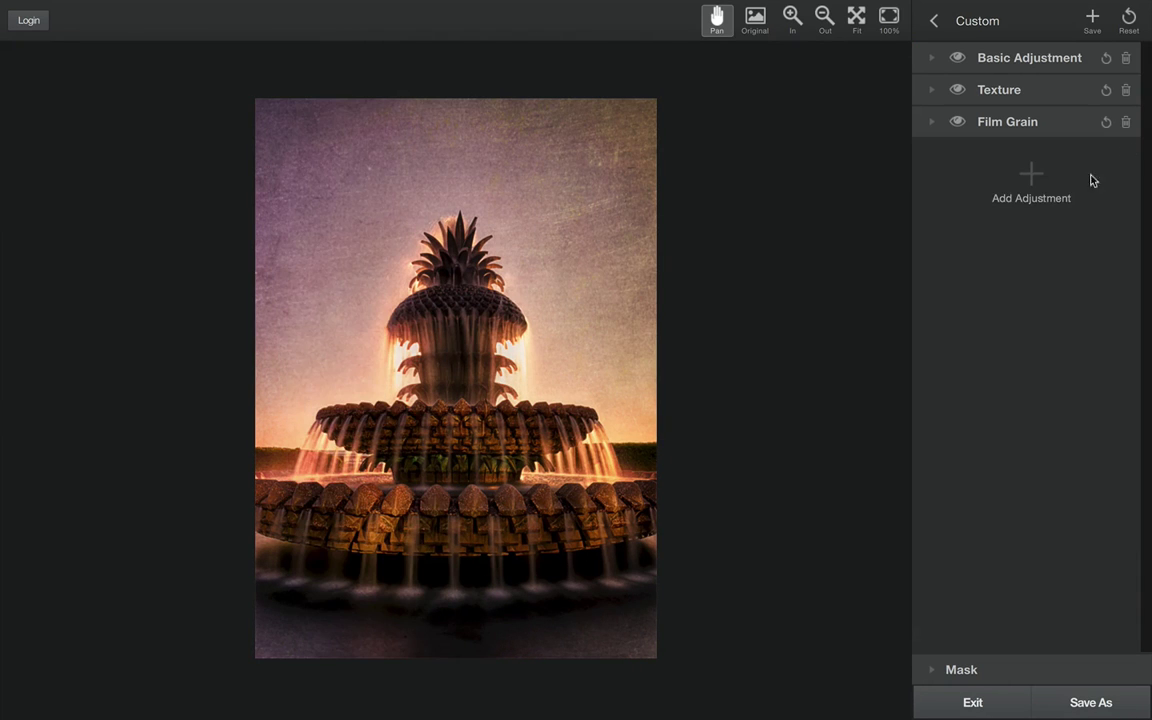
Add a Borders layer using the soft grey border.
click(1033, 180)
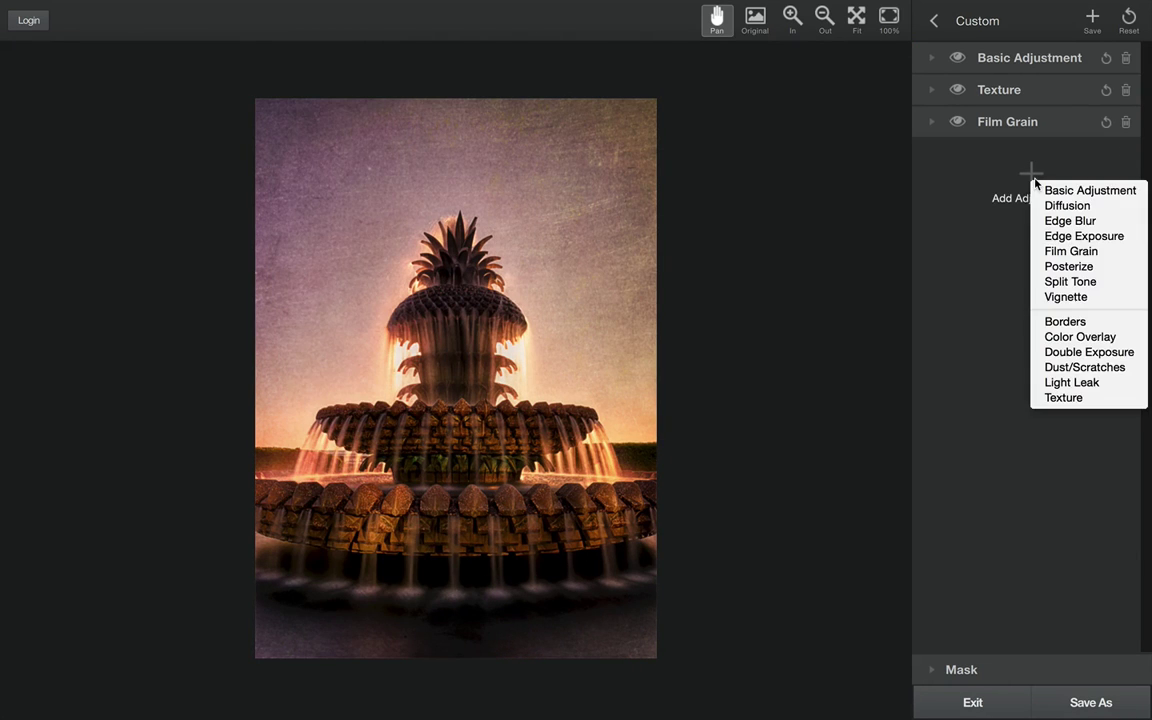
click(1064, 321)
scroll(1085, 385, down, 2)
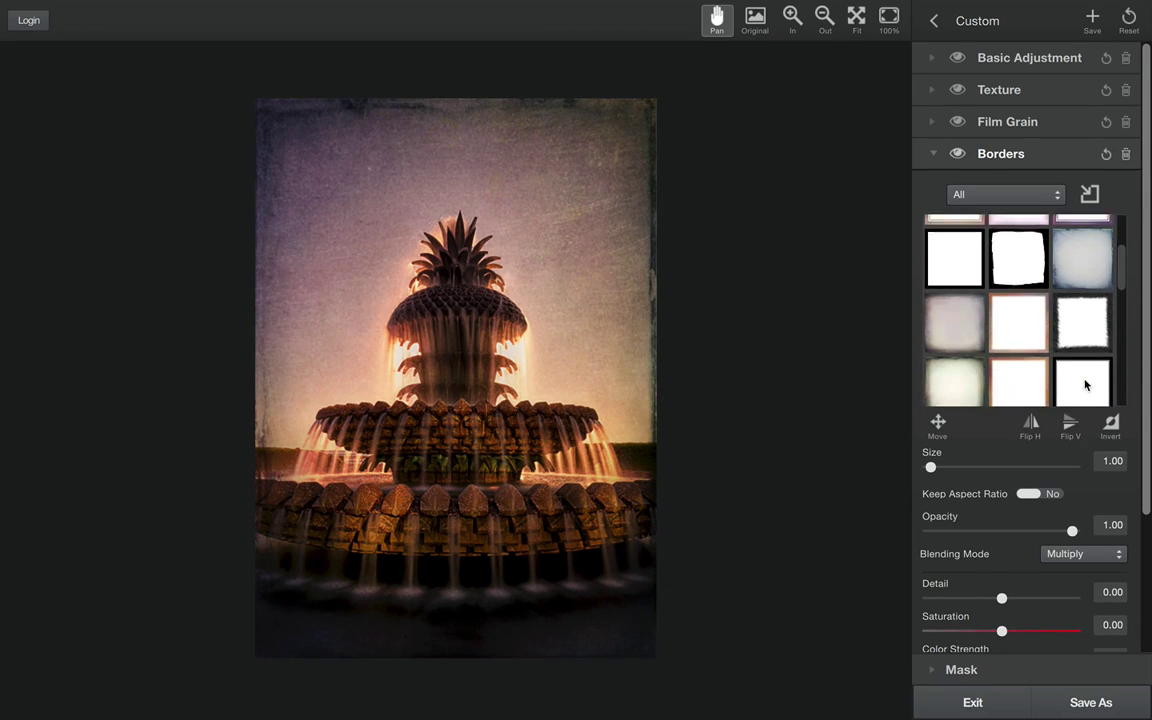
scroll(1085, 385, down, 1)
click(951, 283)
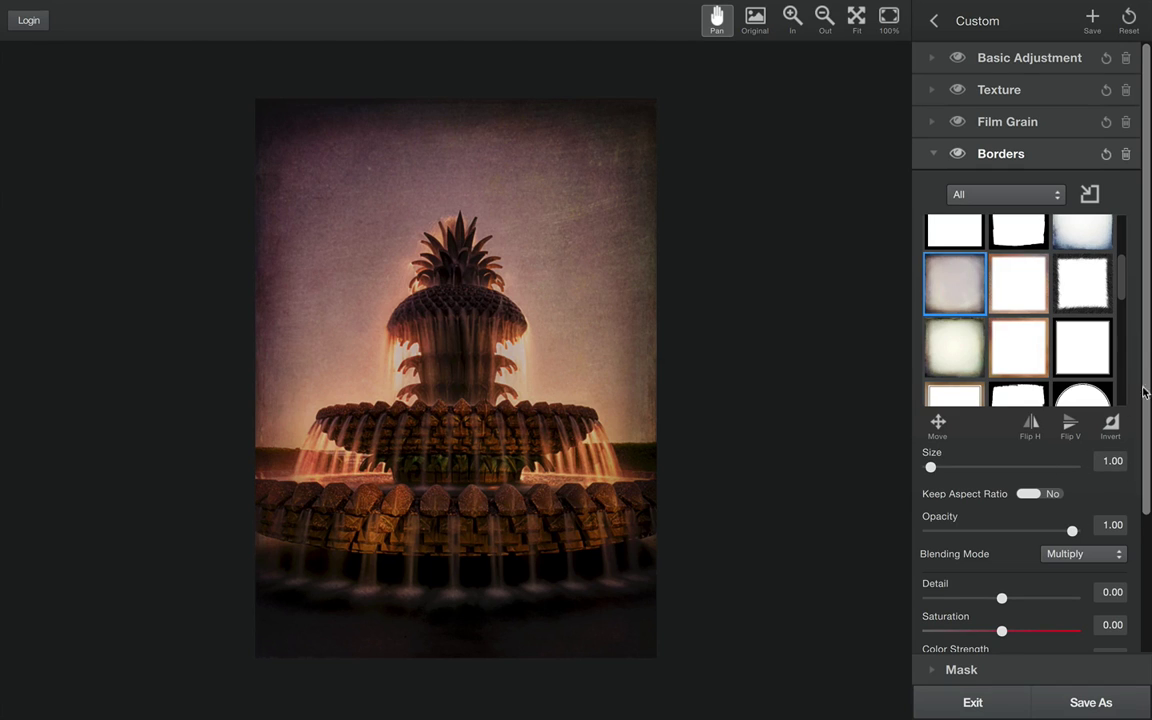
scroll(1148, 510, down, 3)
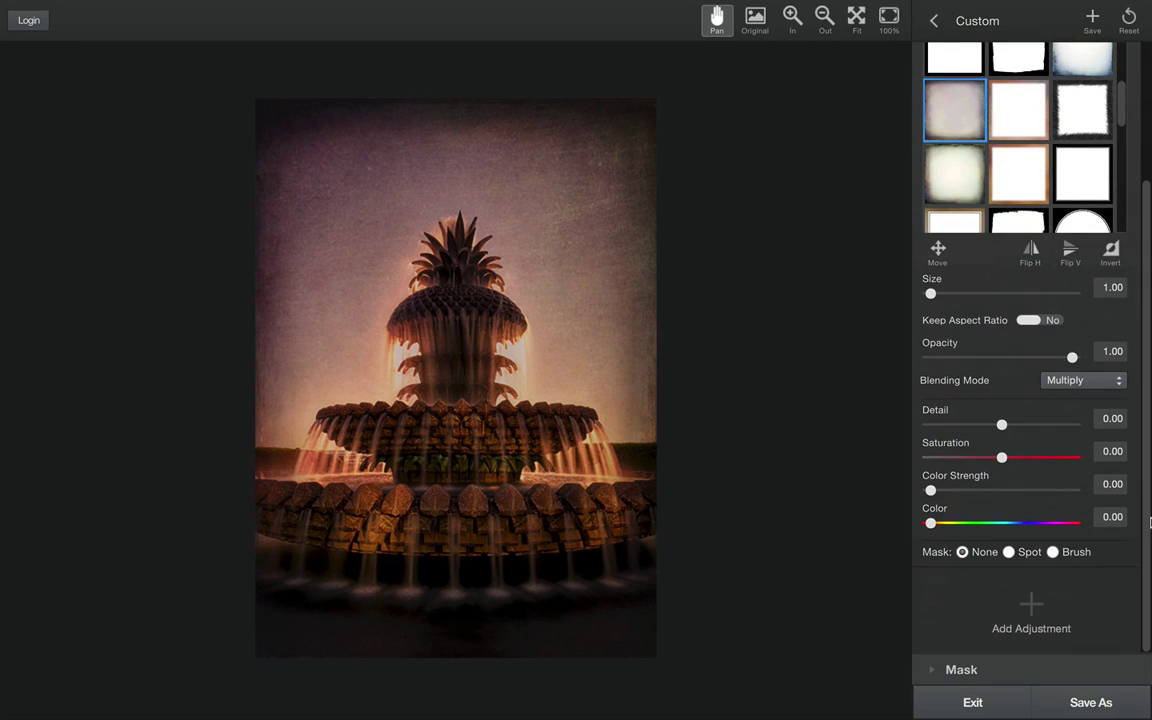
Mask the border with a tall oval Spot centred on the fountain and set opacity to 0.51.
click(1008, 552)
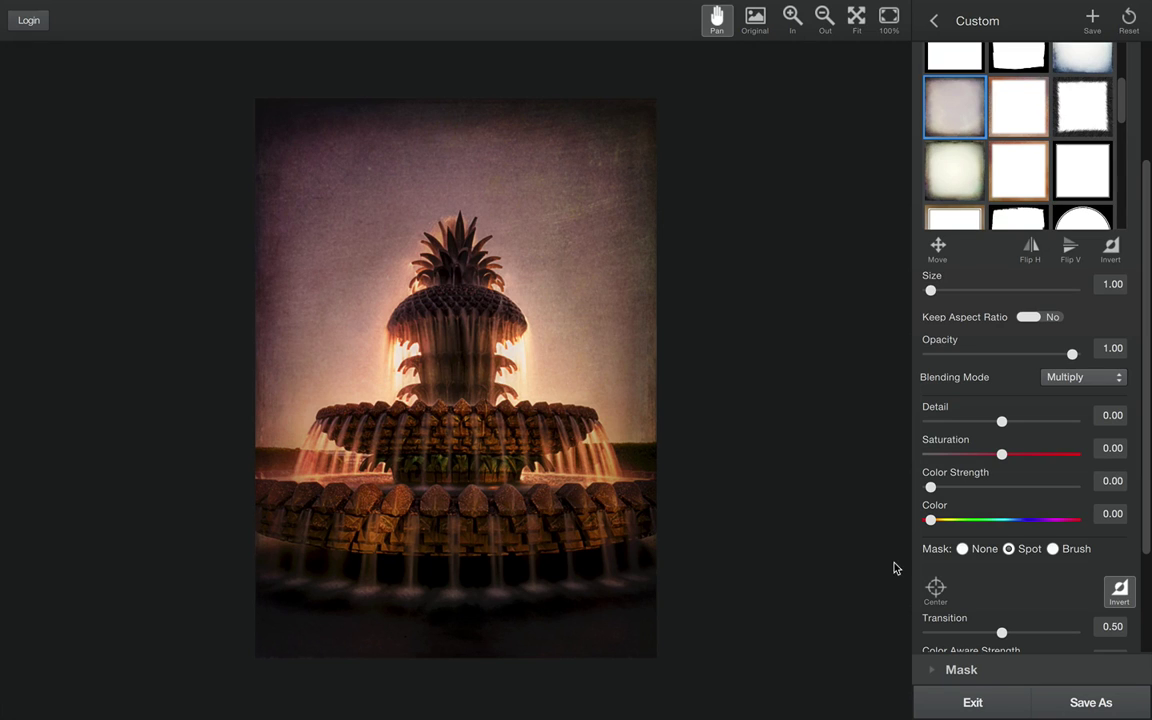
click(945, 587)
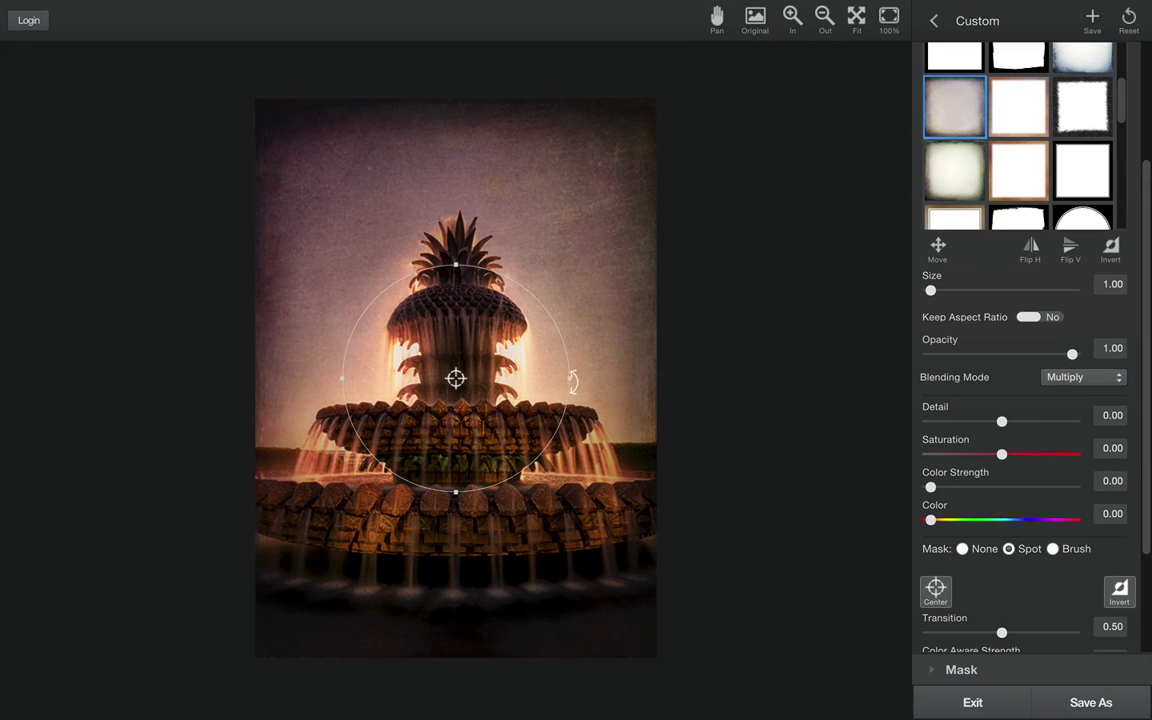
drag(570, 381, 589, 347)
mouse_move(607, 278)
mouse_down()
mouse_move(599, 255)
mouse_move(607, 283)
mouse_up()
drag(458, 270, 459, 135)
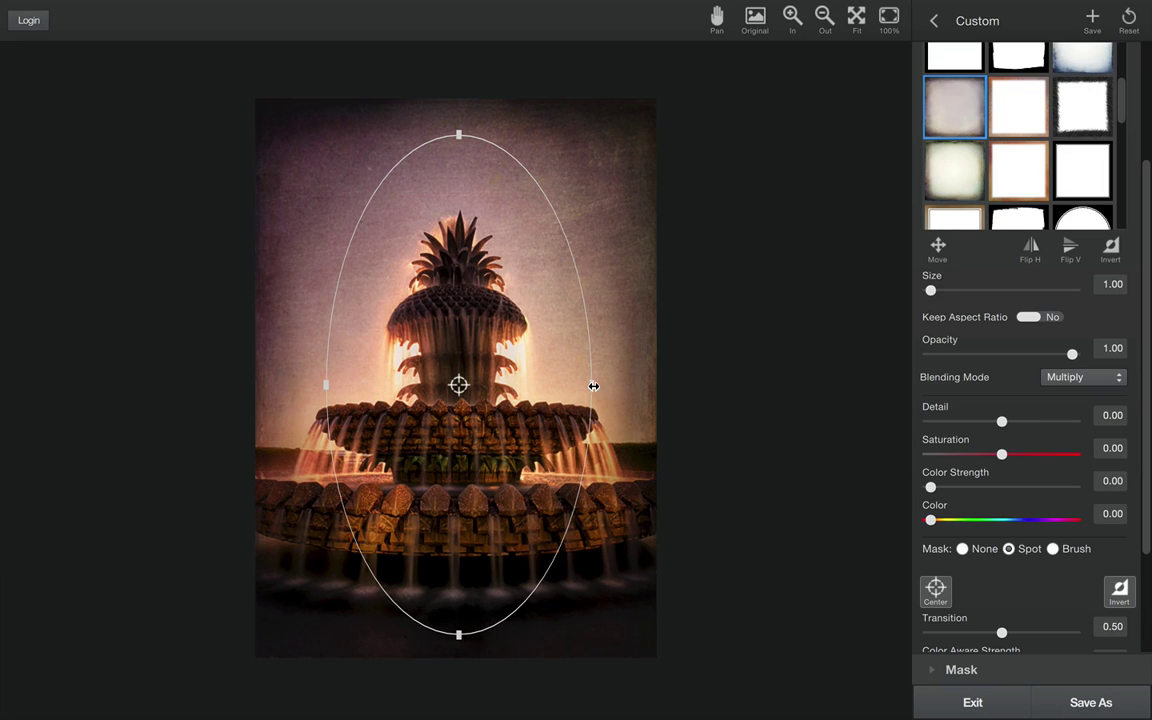
drag(593, 386, 635, 385)
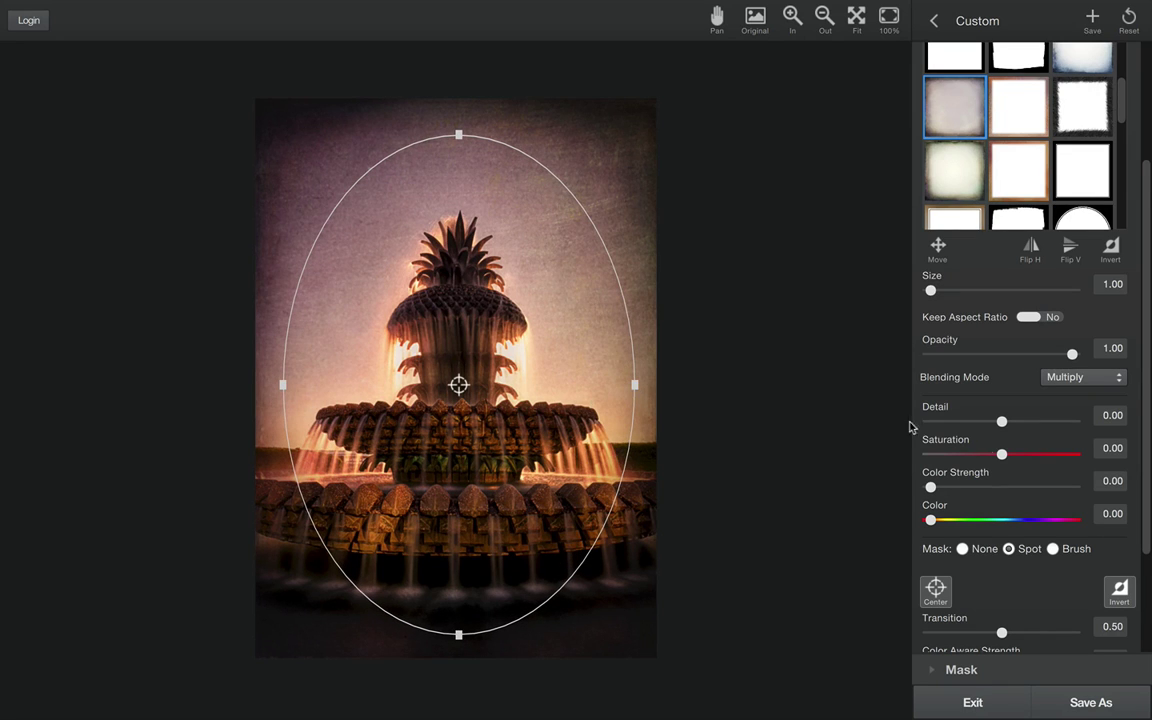
click(1002, 354)
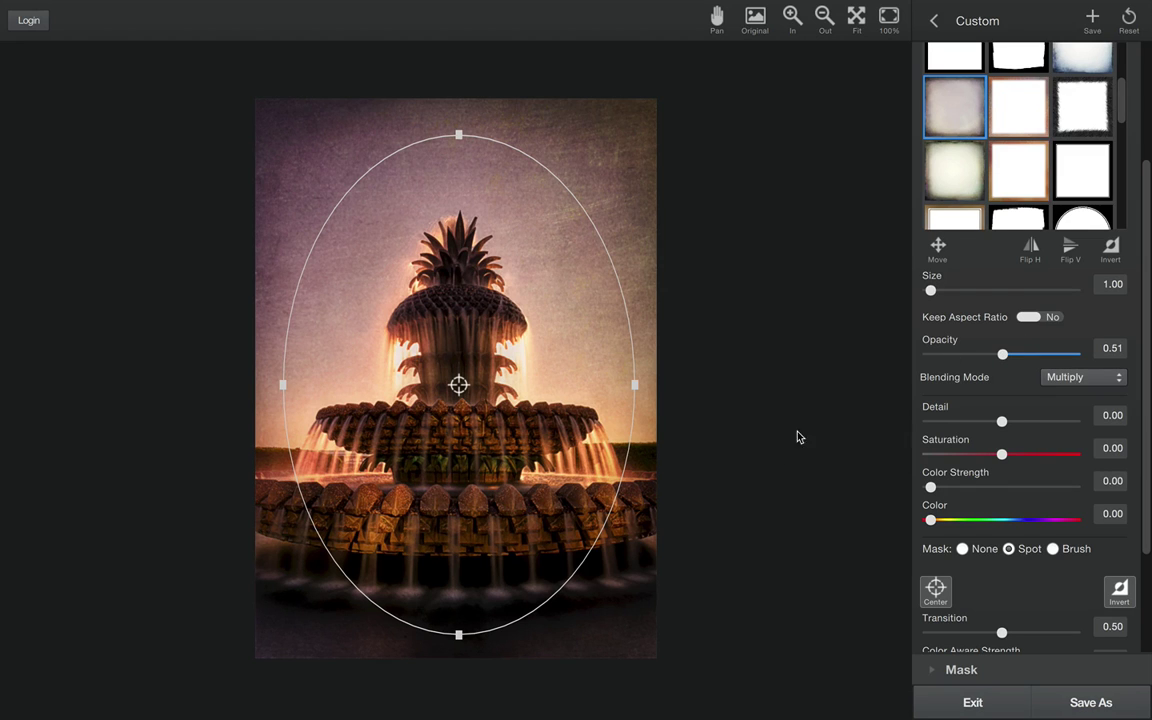
click(756, 20)
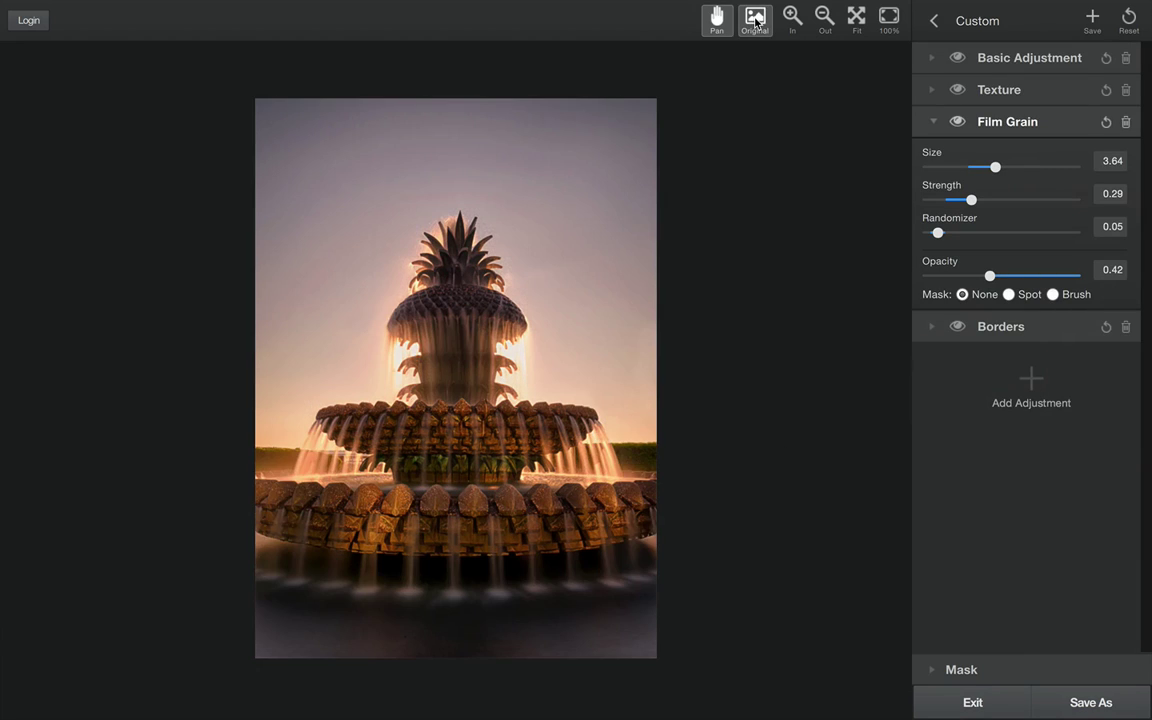
Toggle off the Original view to show the edited fountain photo again.
click(756, 20)
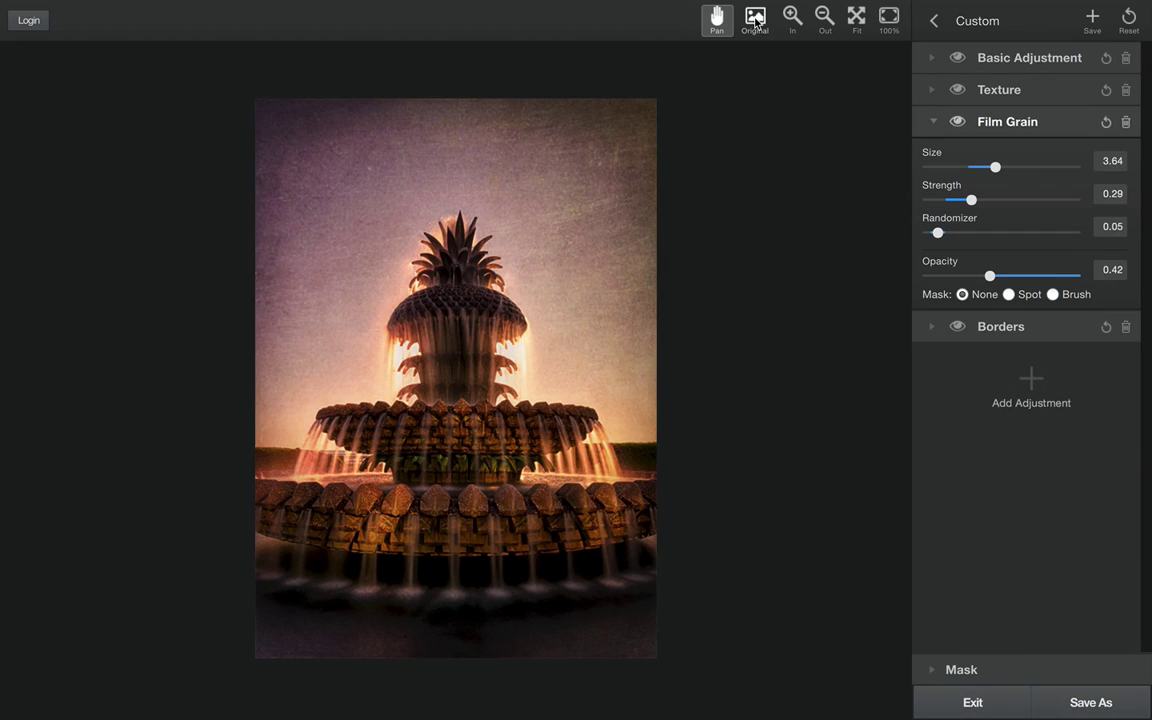